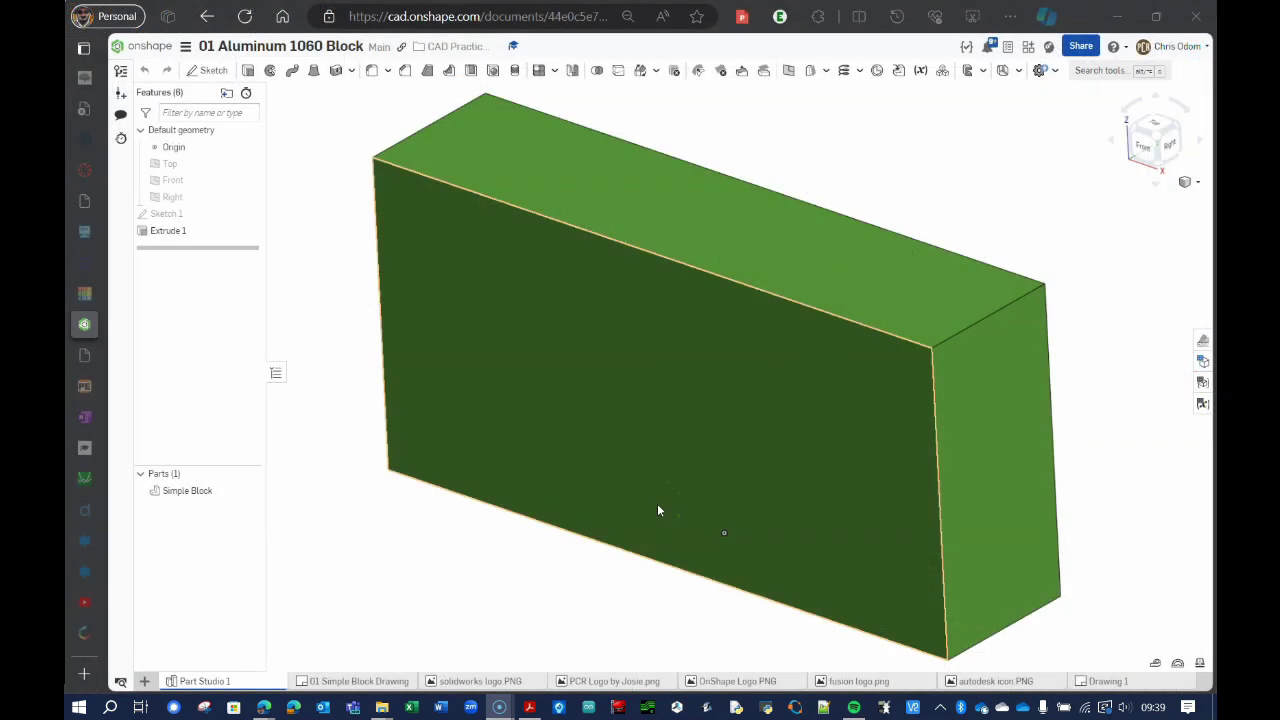
# - Edit Sketch 1 in Top view and drag the 63 dimension of the 63 × 15 rectangle to a new position
pyautogui.moveTo(752, 512)
pyautogui.mouseDown(button='right')
pyautogui.moveTo(780, 449)
pyautogui.moveTo(722, 510)
pyautogui.moveTo(729, 491)
pyautogui.moveTo(752, 495)
pyautogui.mouseUp(button='right')
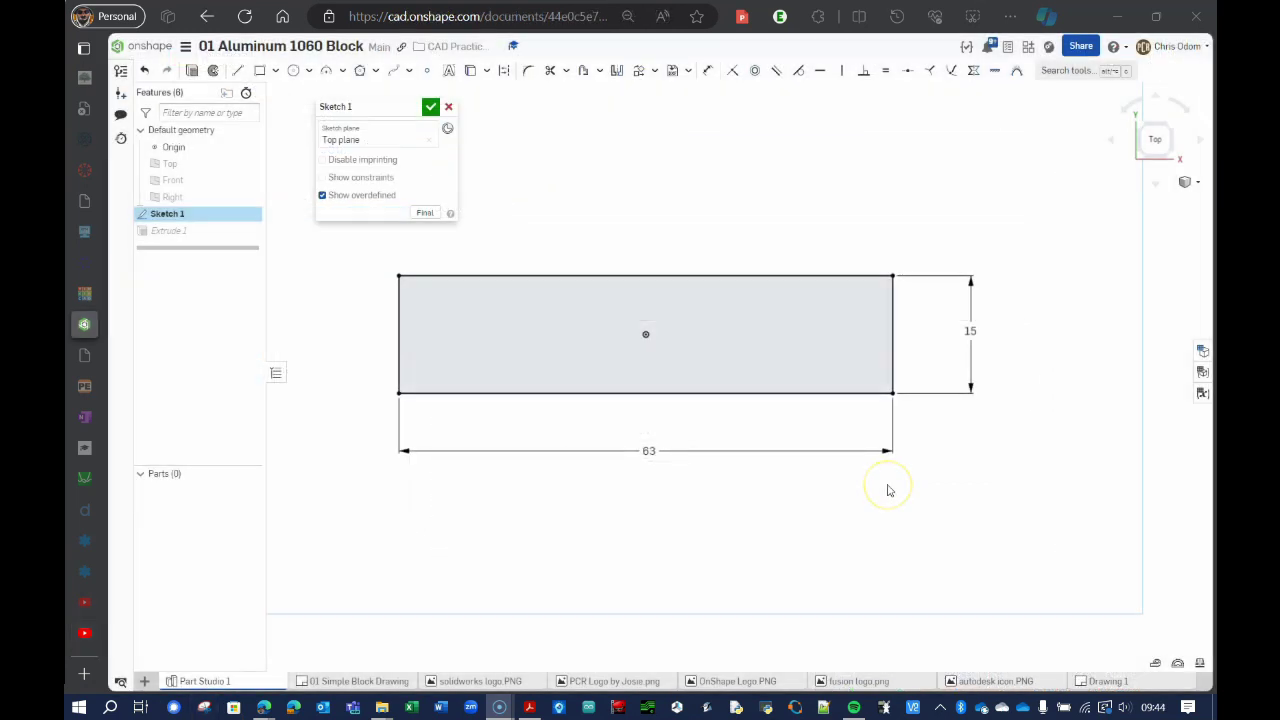
pyautogui.moveTo(888, 490)
pyautogui.mouseDown(button='right')
pyautogui.moveTo(863, 426)
pyautogui.moveTo(857, 443)
pyautogui.moveTo(897, 480)
pyautogui.mouseUp(button='right')
pyautogui.press('n')
pyautogui.click(650, 447)
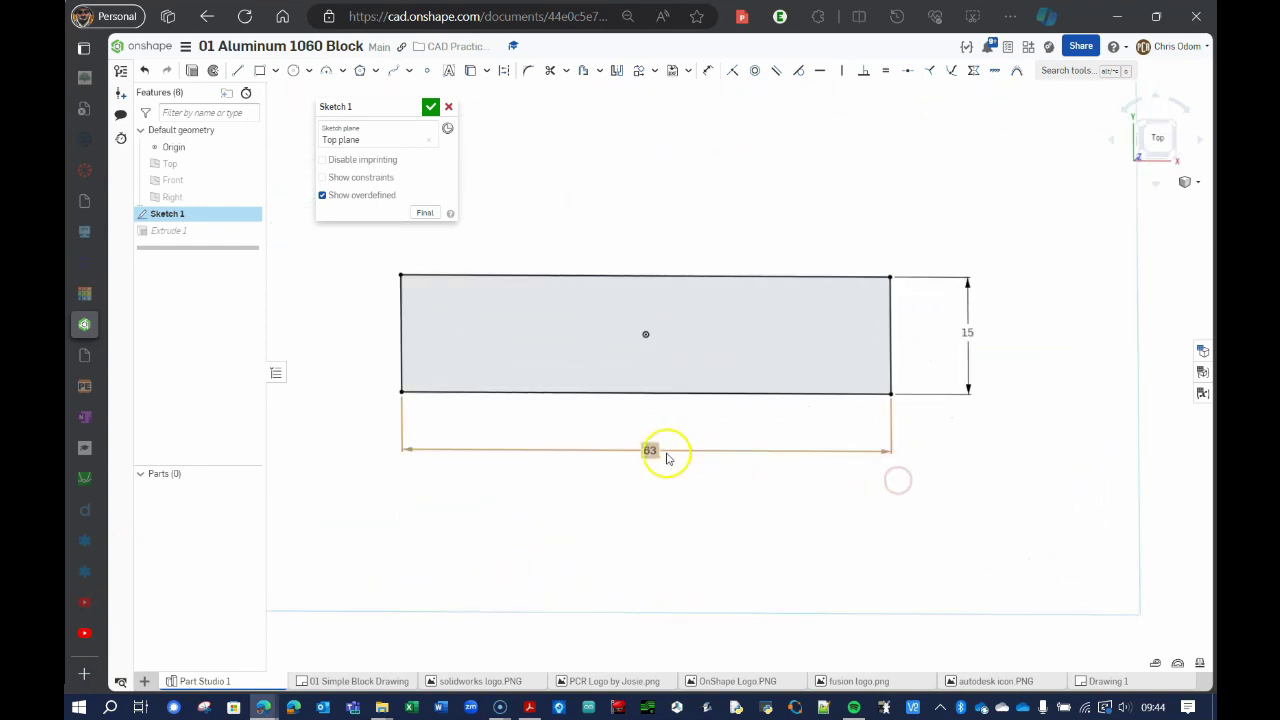
pyautogui.moveTo(650, 456); pyautogui.dragTo(654, 443)
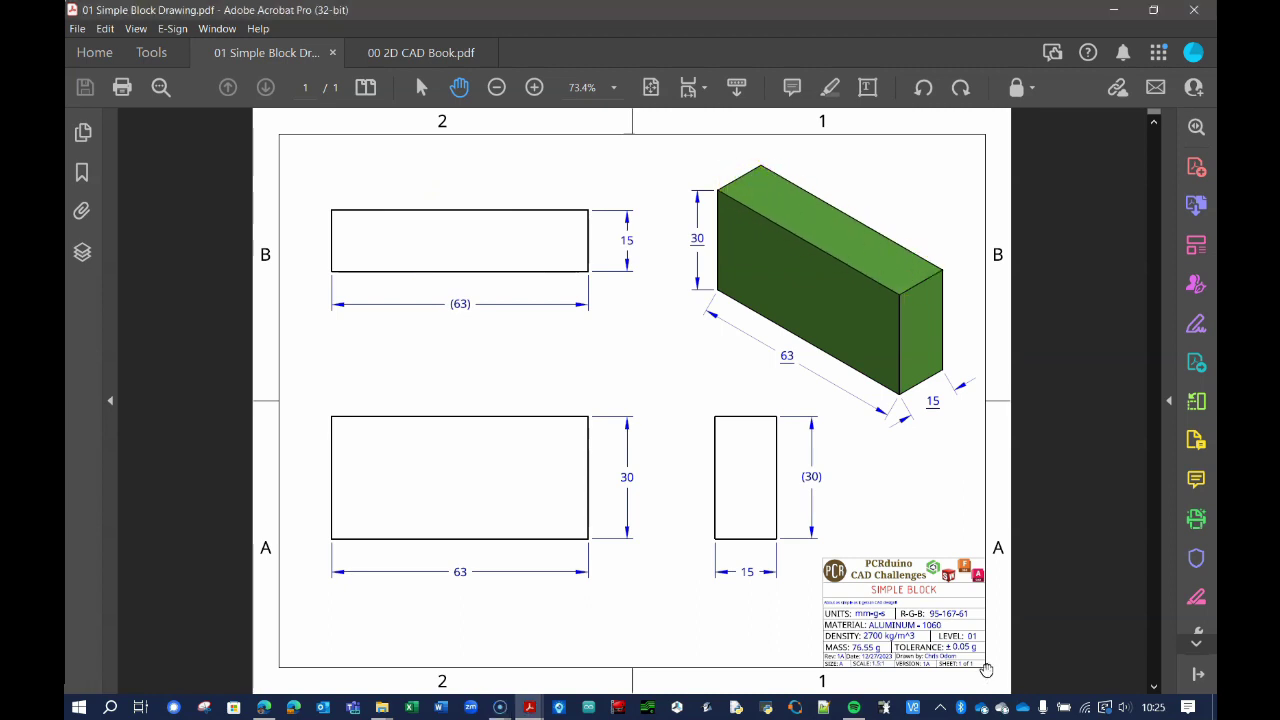
# - Zoom the drawing from 73.4% to 200% over the side view and title block
pyautogui.keyDown('ctrl'); pyautogui.scroll(4, 986, 669); pyautogui.keyUp('ctrl')
# - Pan the zoomed drawing to show the full title block and the (30) dimension
pyautogui.moveTo(1018, 618); pyautogui.dragTo(868, 593)
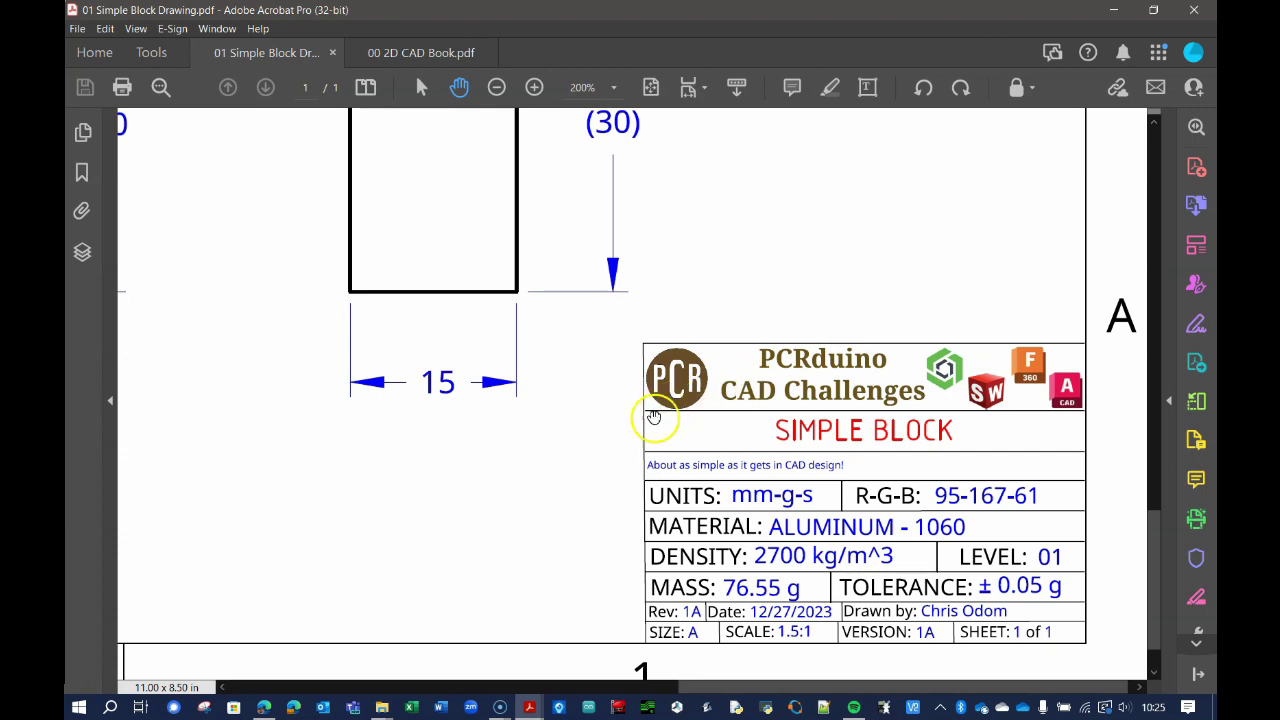
pyautogui.click(550, 540)
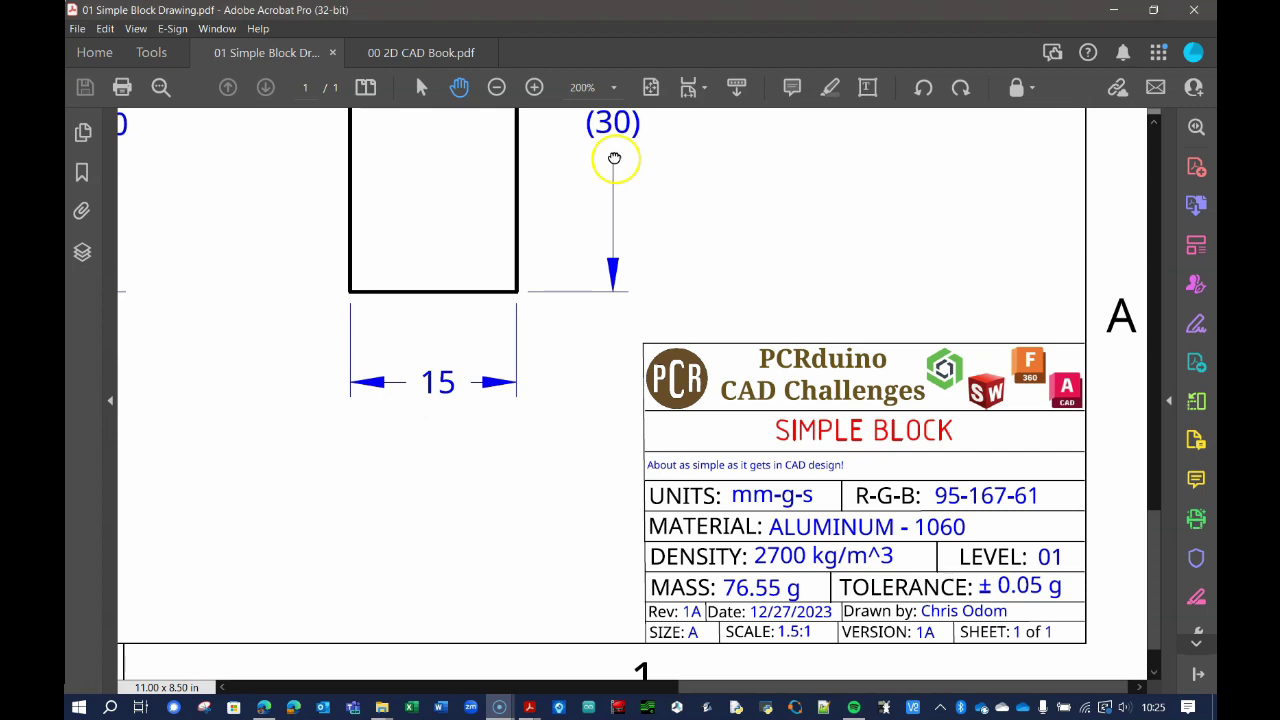
pyautogui.moveTo(611, 157); pyautogui.dragTo(609, 251)
pyautogui.scroll(-2, 940, 605)
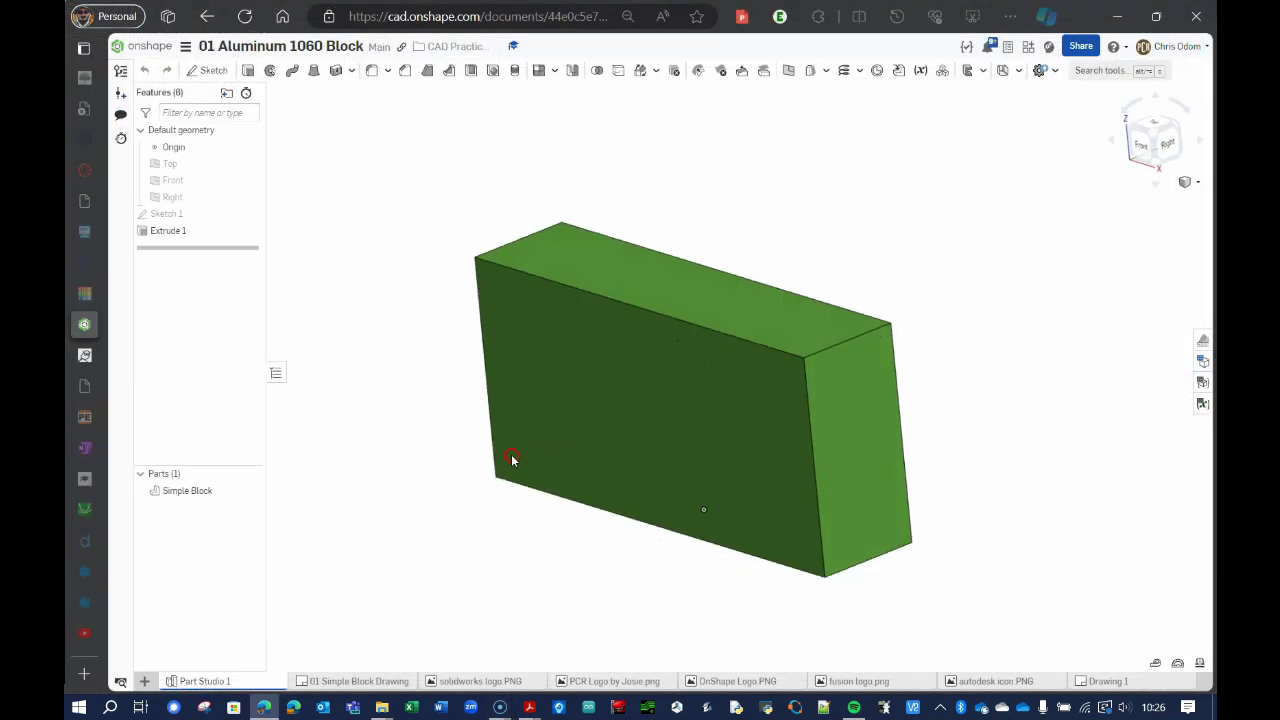
# - Check Simple Block's appearance colour is 5FA73D, then display its mass properties
pyautogui.moveTo(514, 460); pyautogui.dragTo(309, 471, button='right')
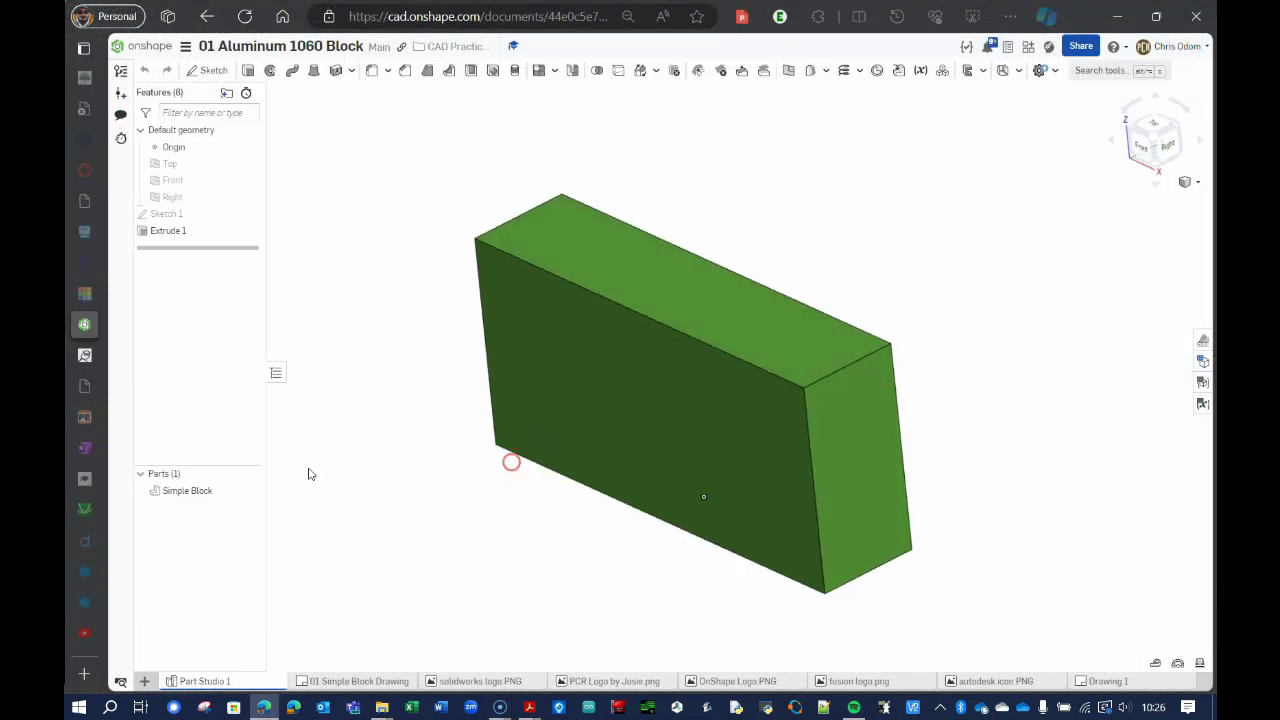
pyautogui.rightClick(203, 492)
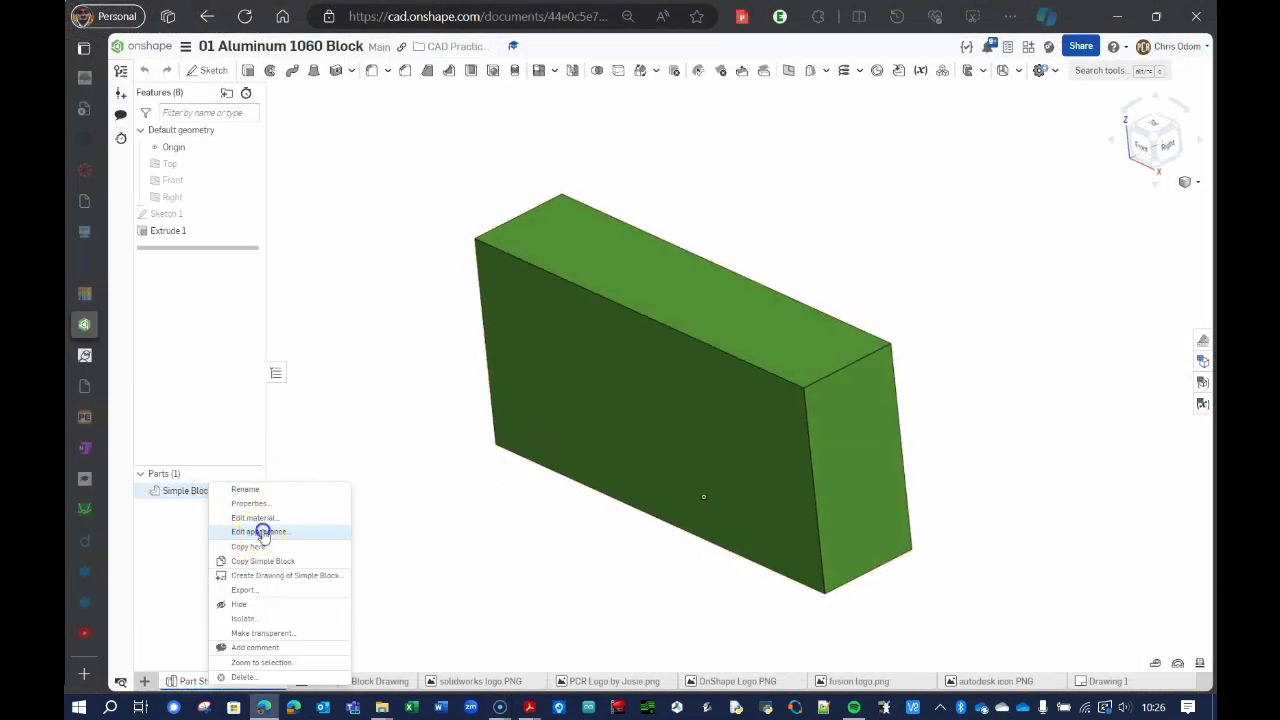
pyautogui.click(262, 532)
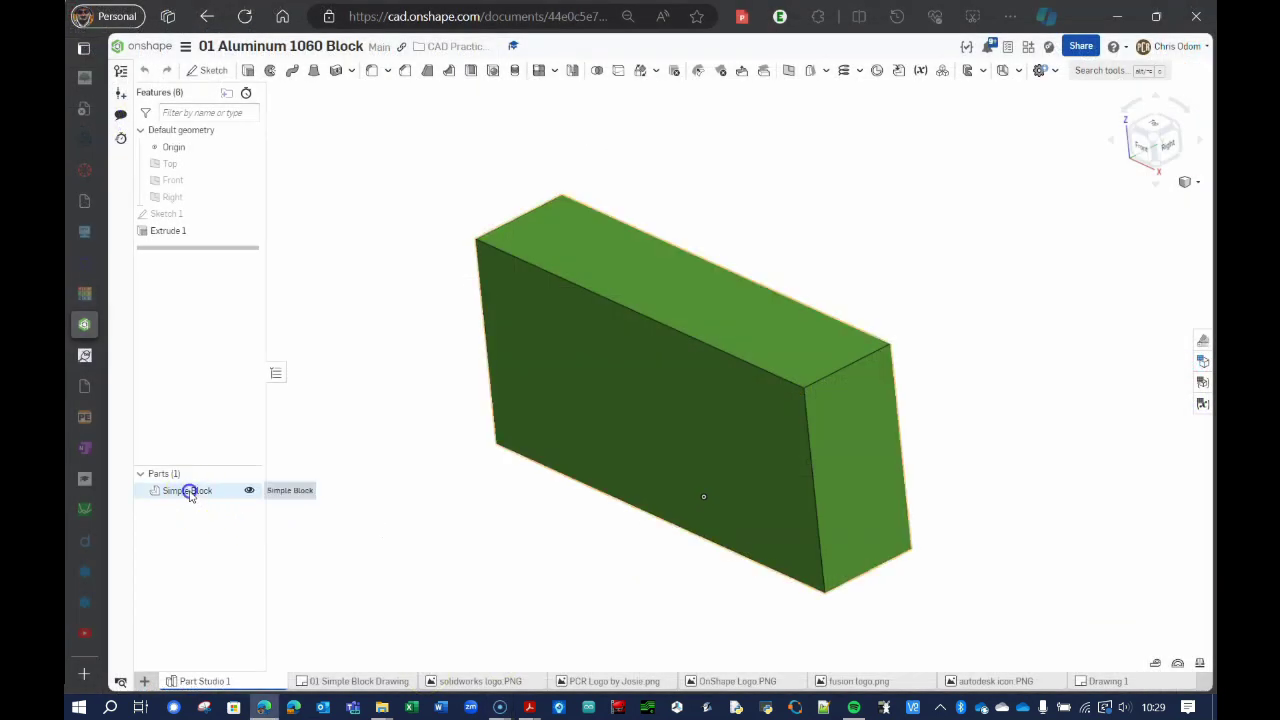
pyautogui.click(189, 493)
pyautogui.click(1200, 664)
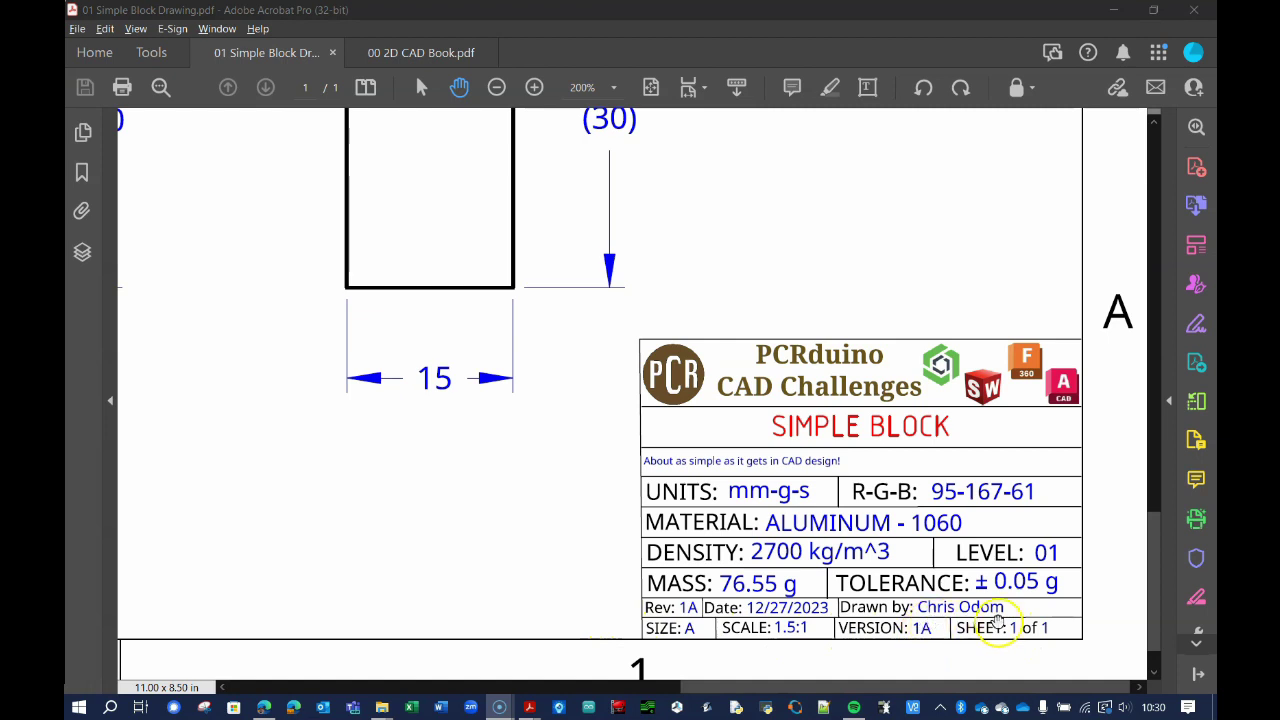
# - Fit the whole Simple Block drawing page in the Acrobat window with Ctrl+0
pyautogui.hotkey('ctrl', '0')
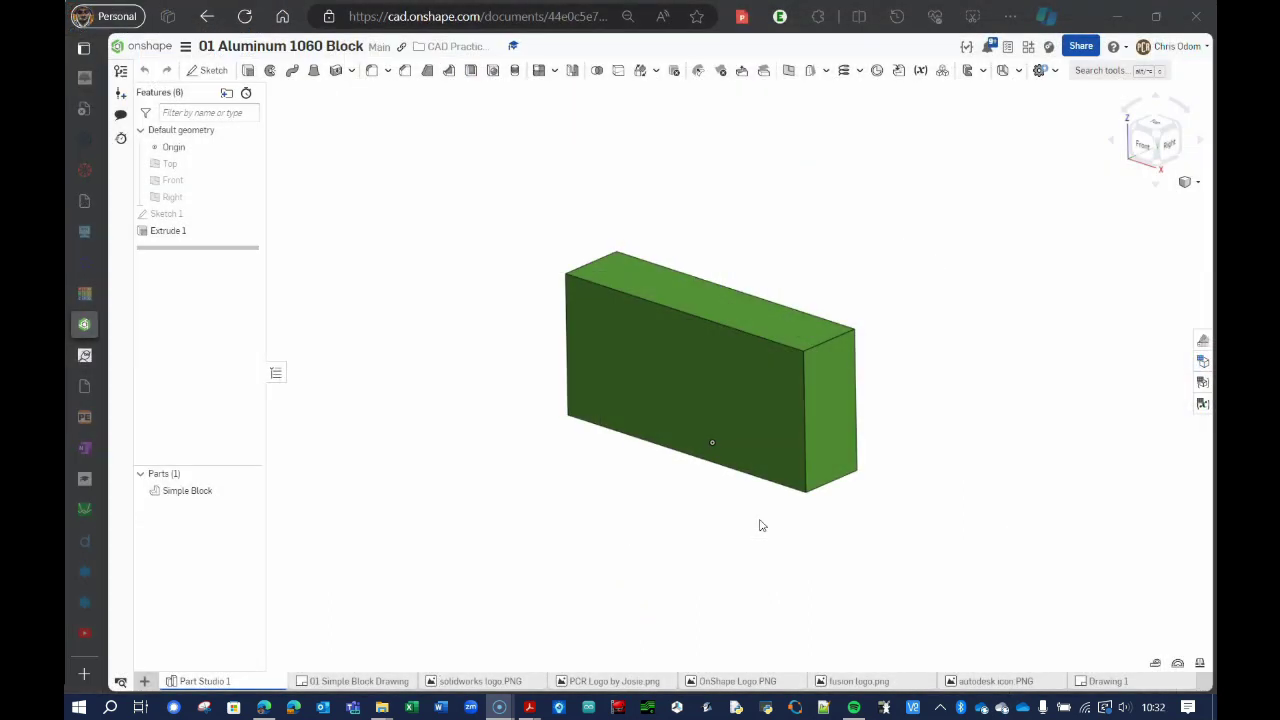
pyautogui.click(742, 512)
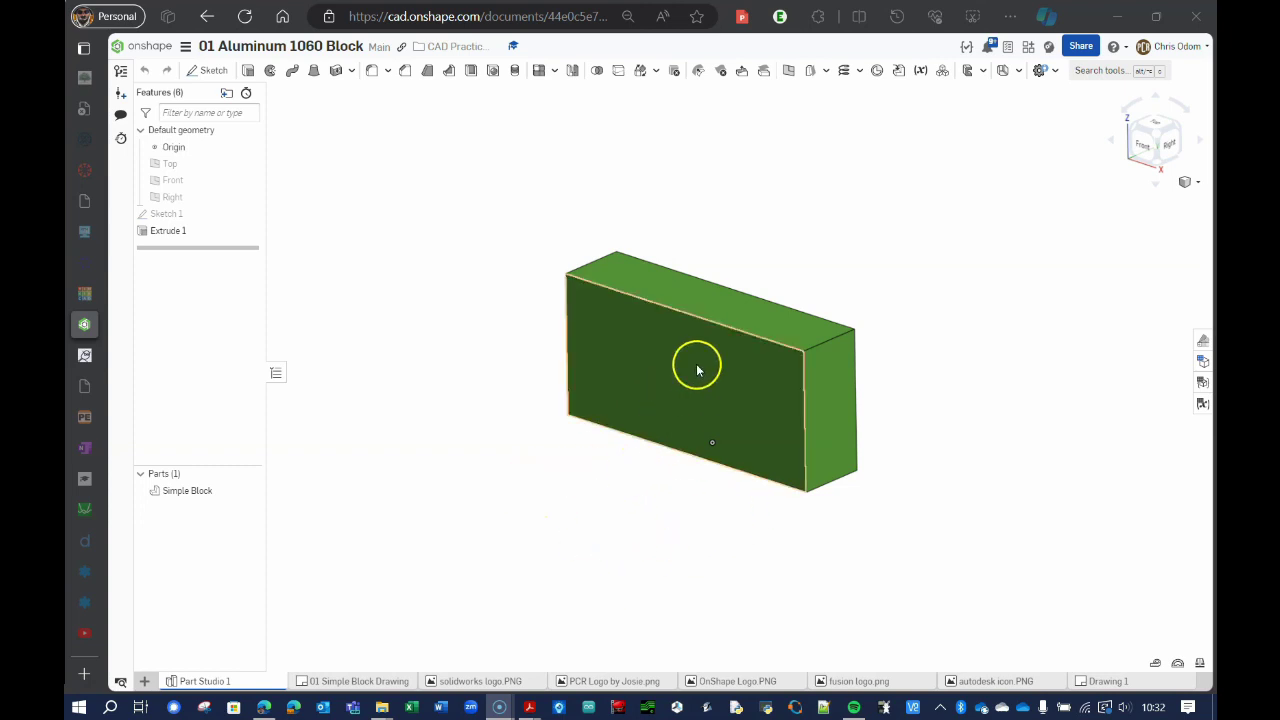
pyautogui.scroll(3, 740, 371)
pyautogui.scroll(-3, 745, 378)
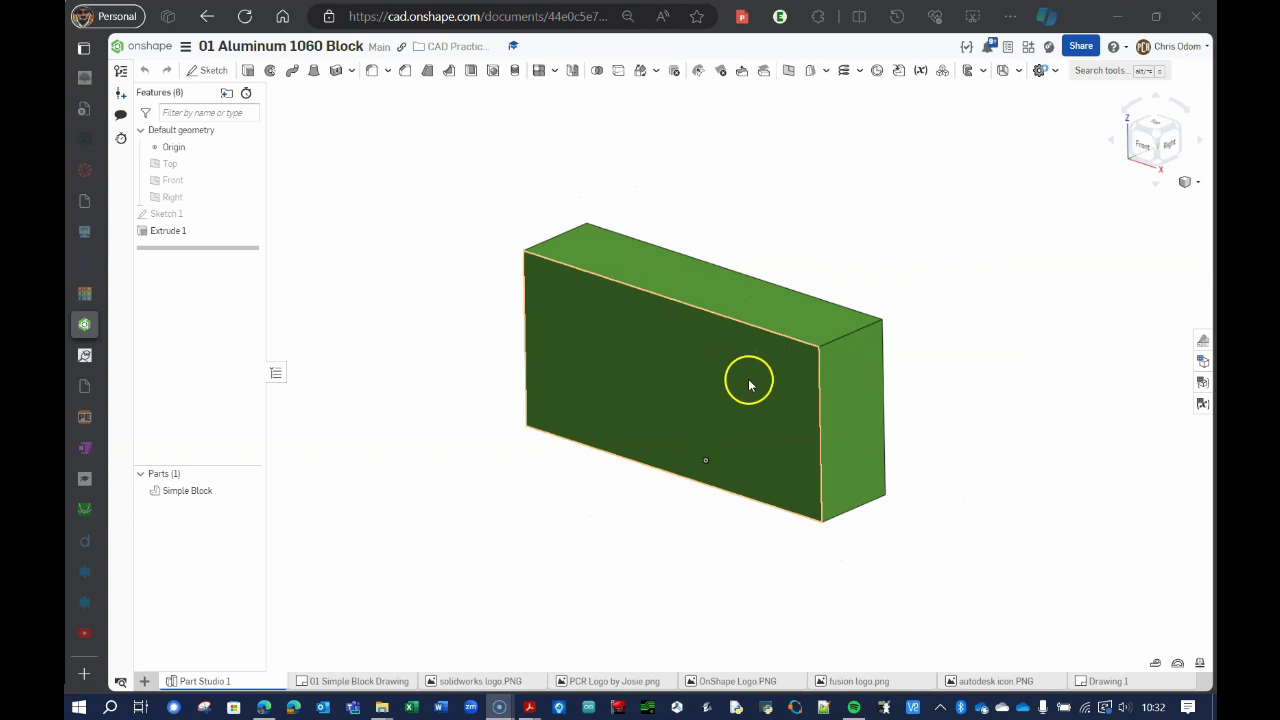
pyautogui.moveTo(749, 380); pyautogui.dragTo(664, 413, button='right')
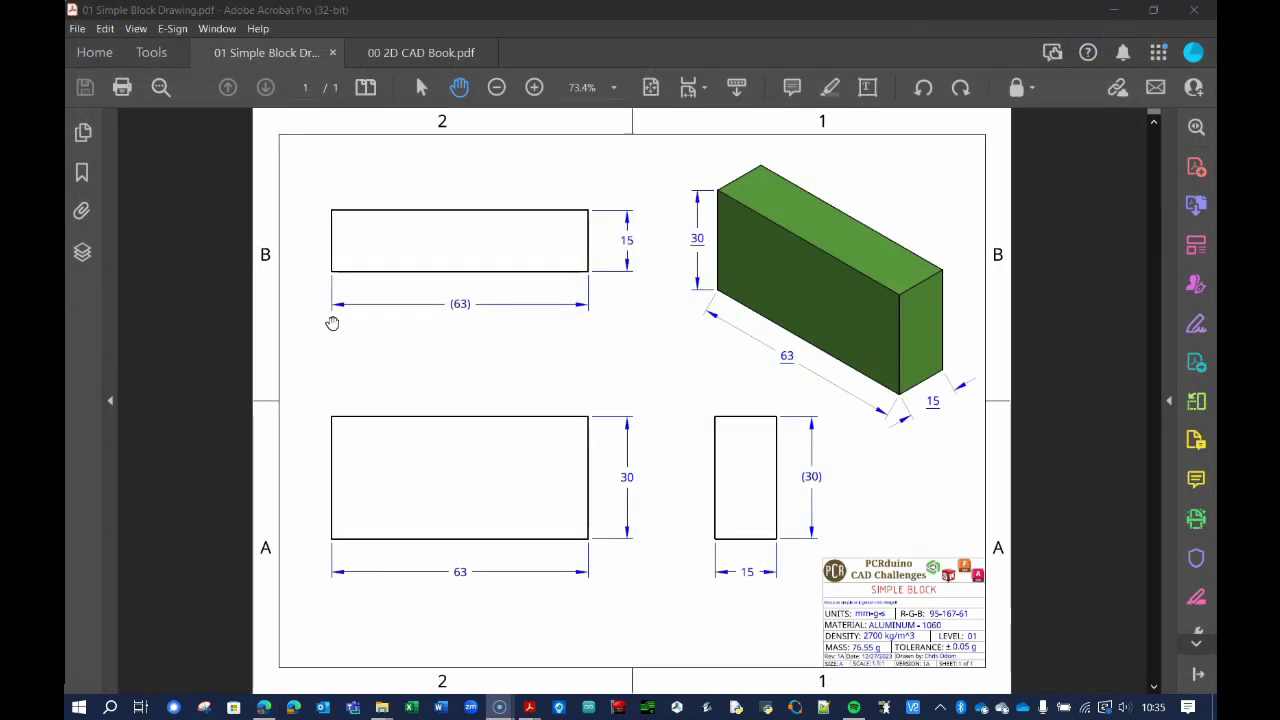
# - Restore the Acrobat window and move it aside to reveal the Onshape sketch
pyautogui.doubleClick(293, 12)
pyautogui.moveTo(323, 23); pyautogui.dragTo(483, 161)
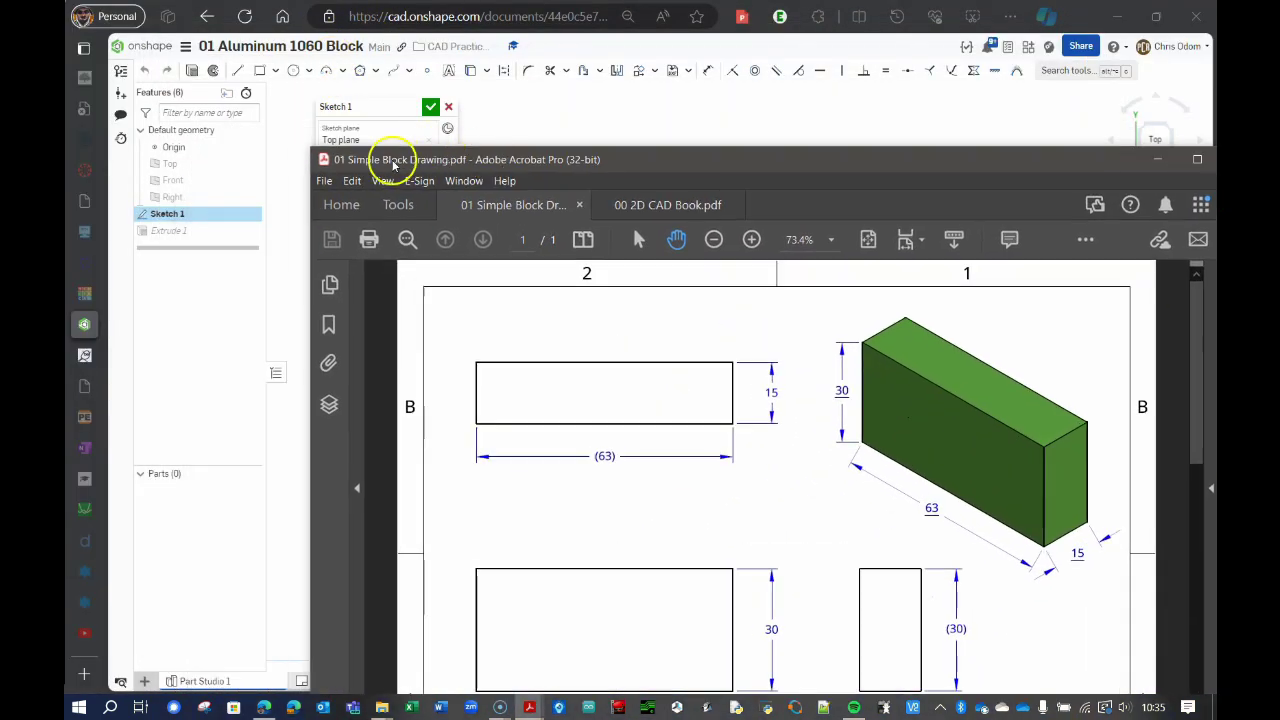
pyautogui.moveTo(393, 165); pyautogui.dragTo(738, 212)
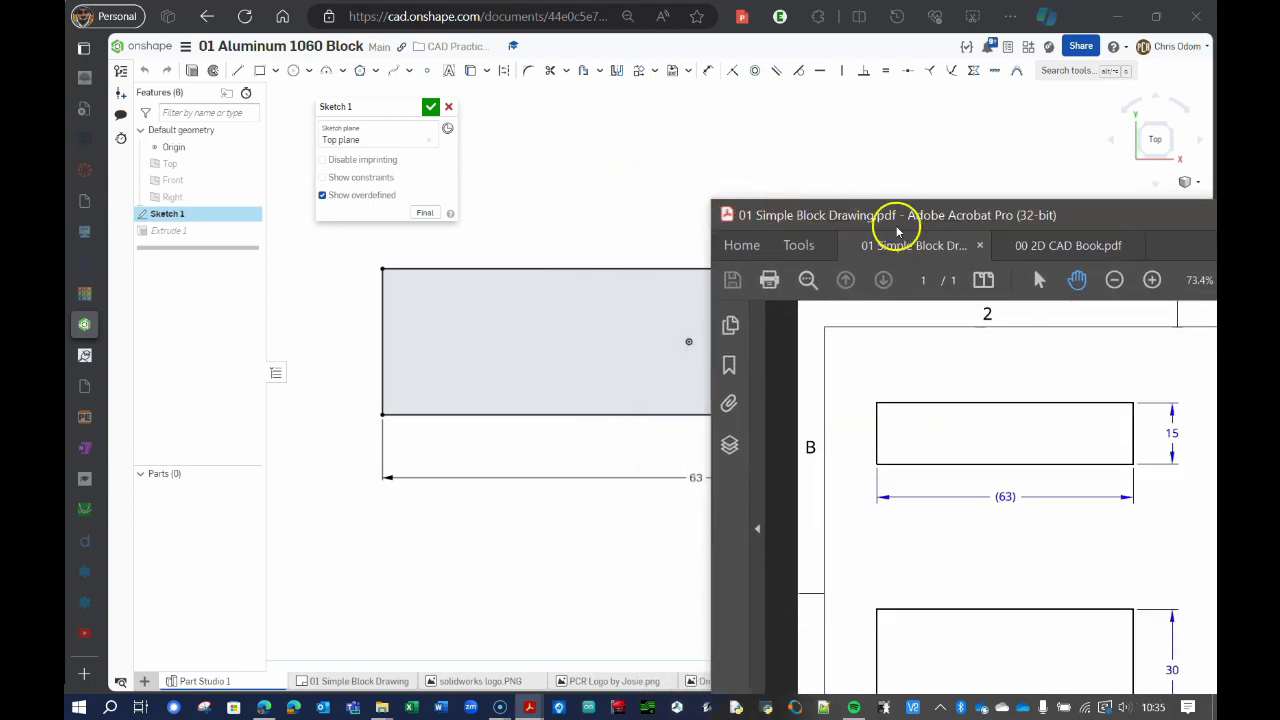
pyautogui.moveTo(897, 230)
pyautogui.mouseDown()
pyautogui.moveTo(885, 229)
pyautogui.moveTo(1215, 230)
pyautogui.mouseUp()
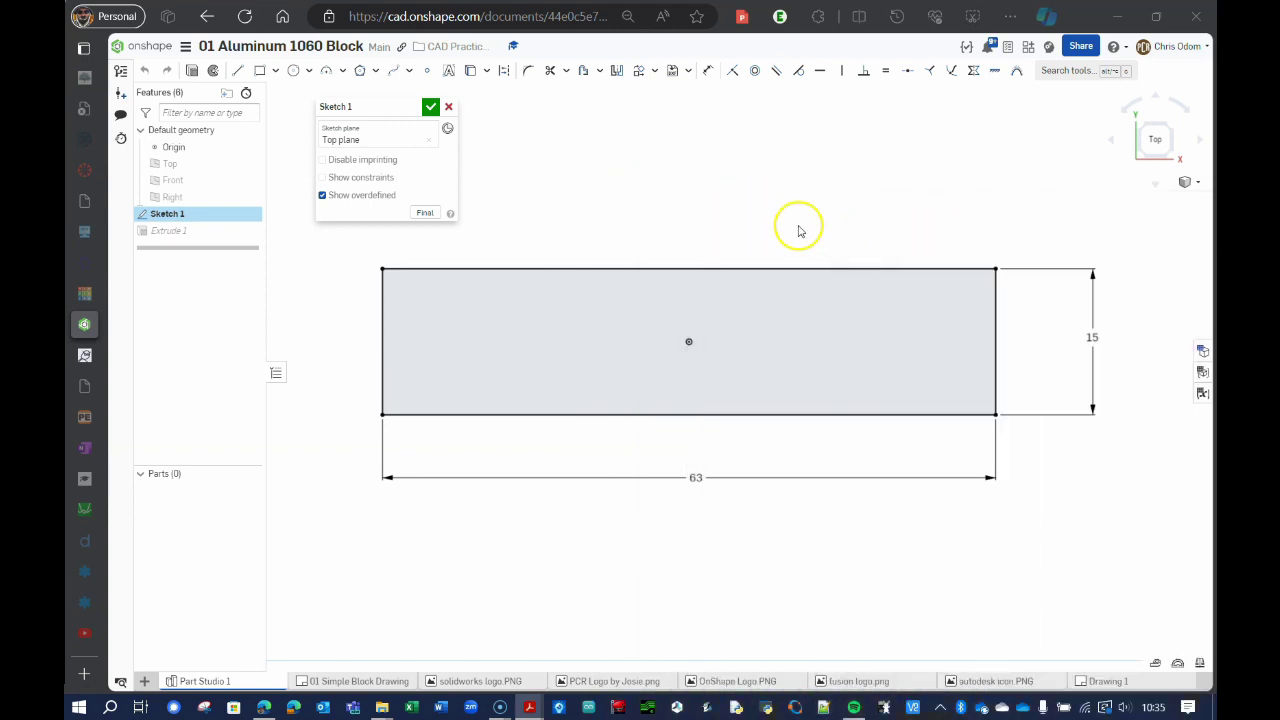
pyautogui.moveTo(823, 417); pyautogui.dragTo(794, 410, button='right')
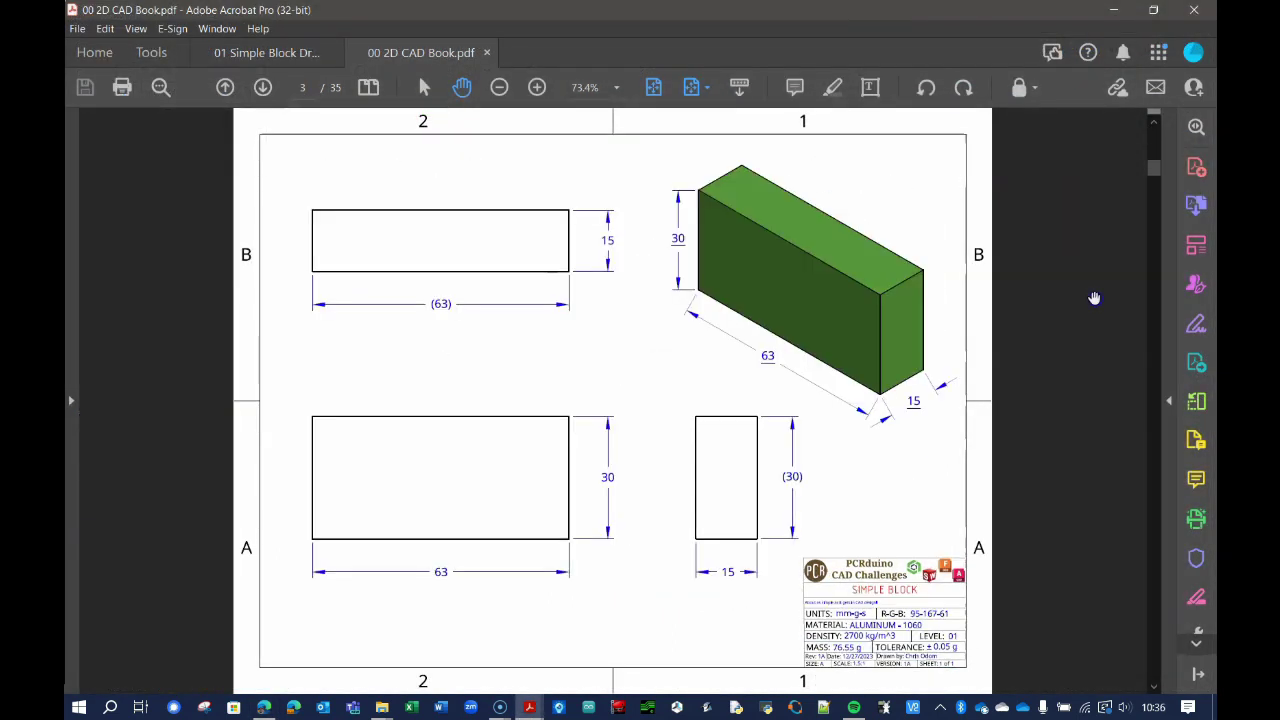
# - Scroll through the 2D CAD Book's challenge drawings from page 3 to page 31
pyautogui.scroll(-3, 1095, 298)
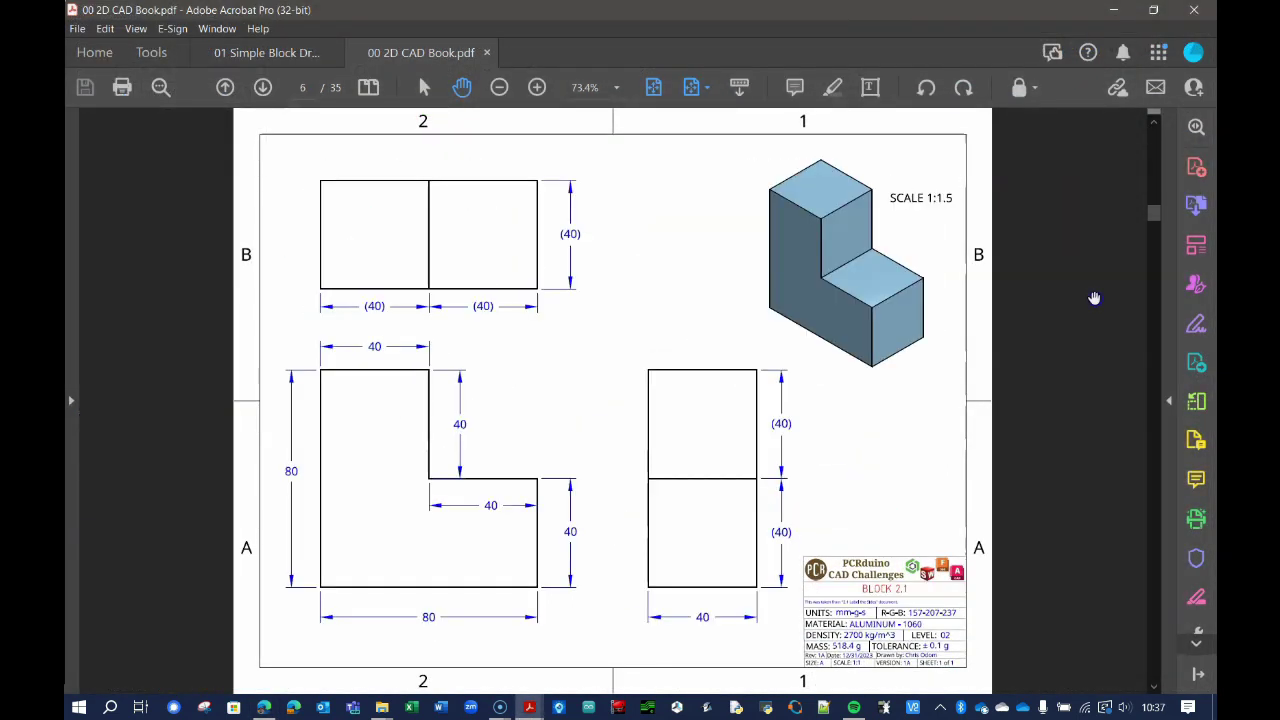
pyautogui.scroll(-4, 1095, 298)
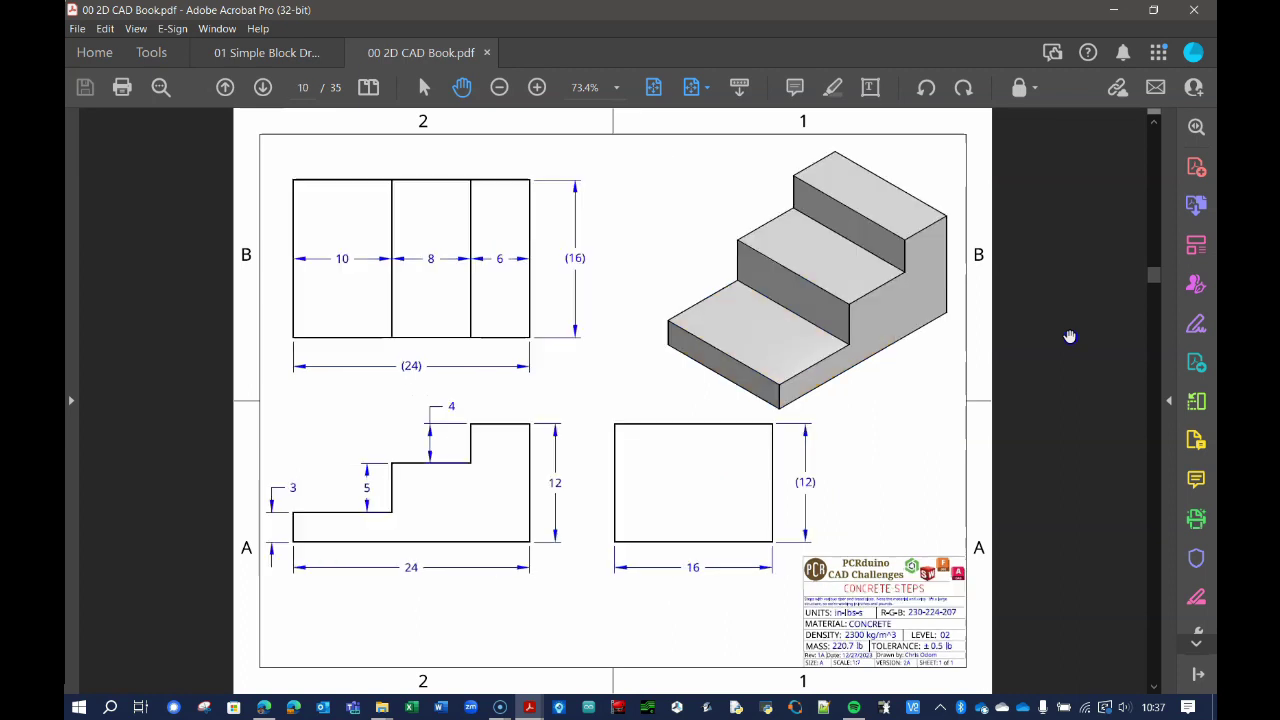
pyautogui.scroll(-4, 1069, 336)
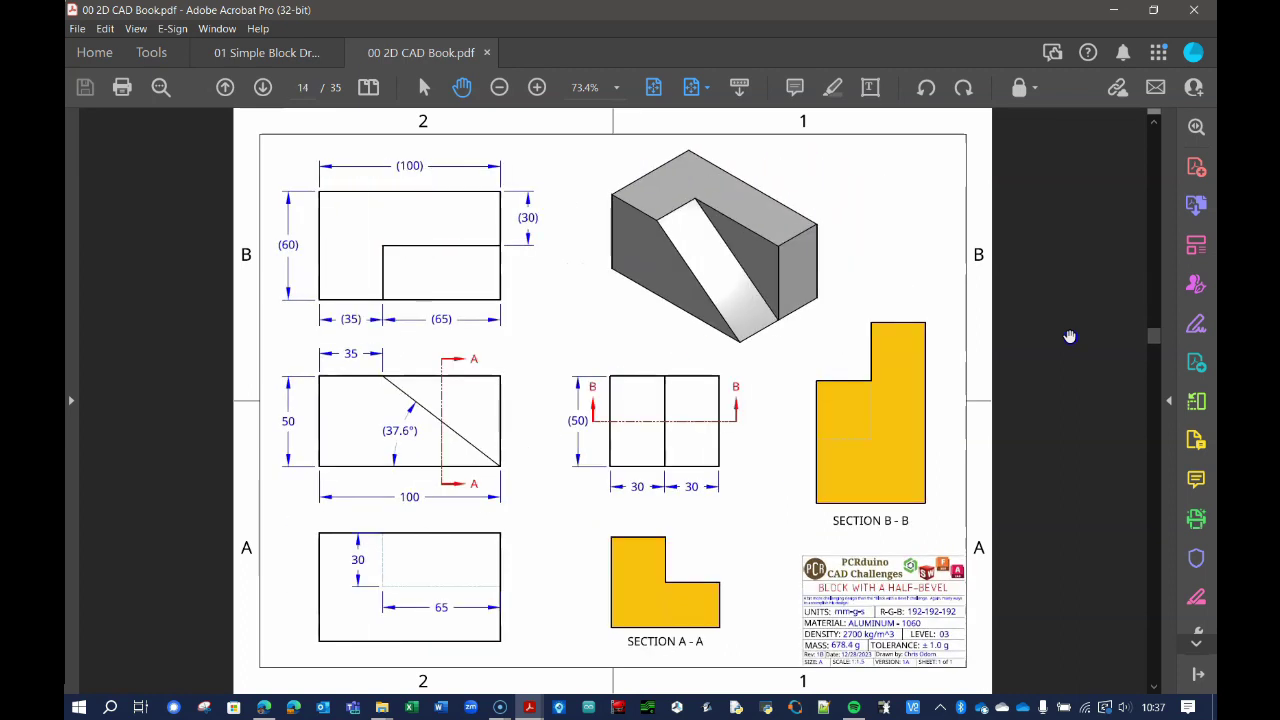
pyautogui.scroll(-4, 1069, 336)
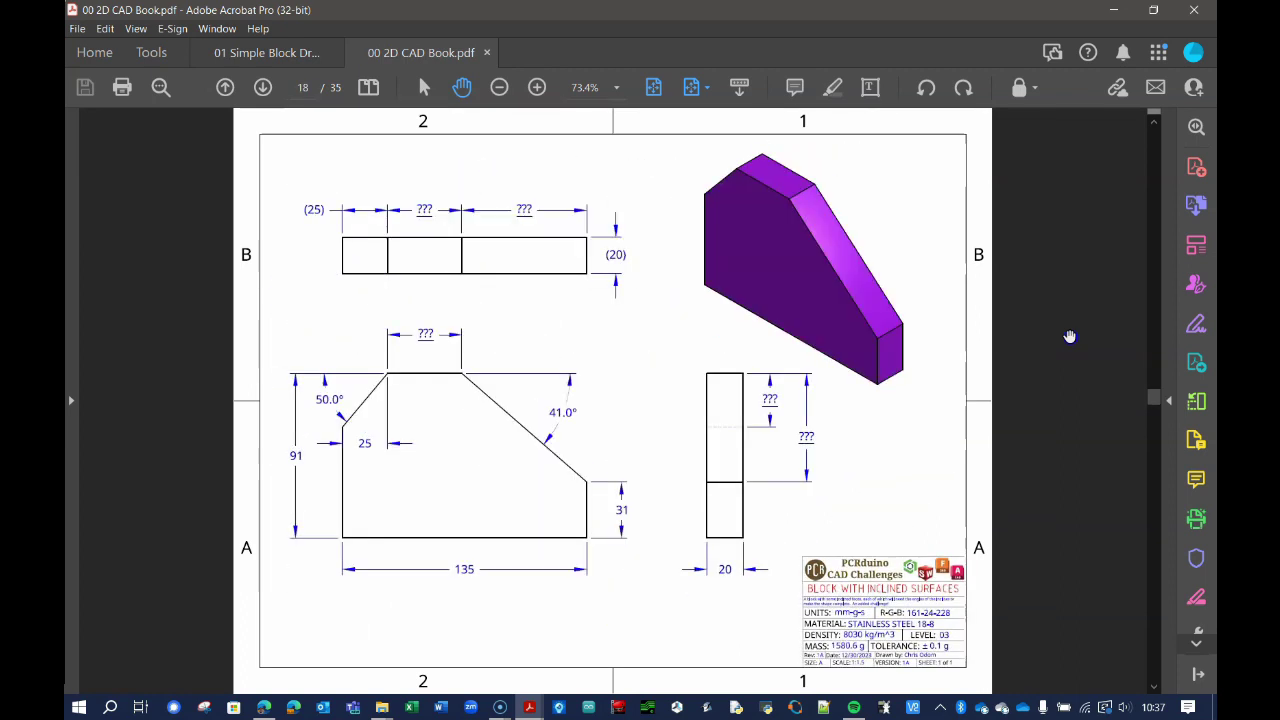
pyautogui.scroll(-5, 1069, 336)
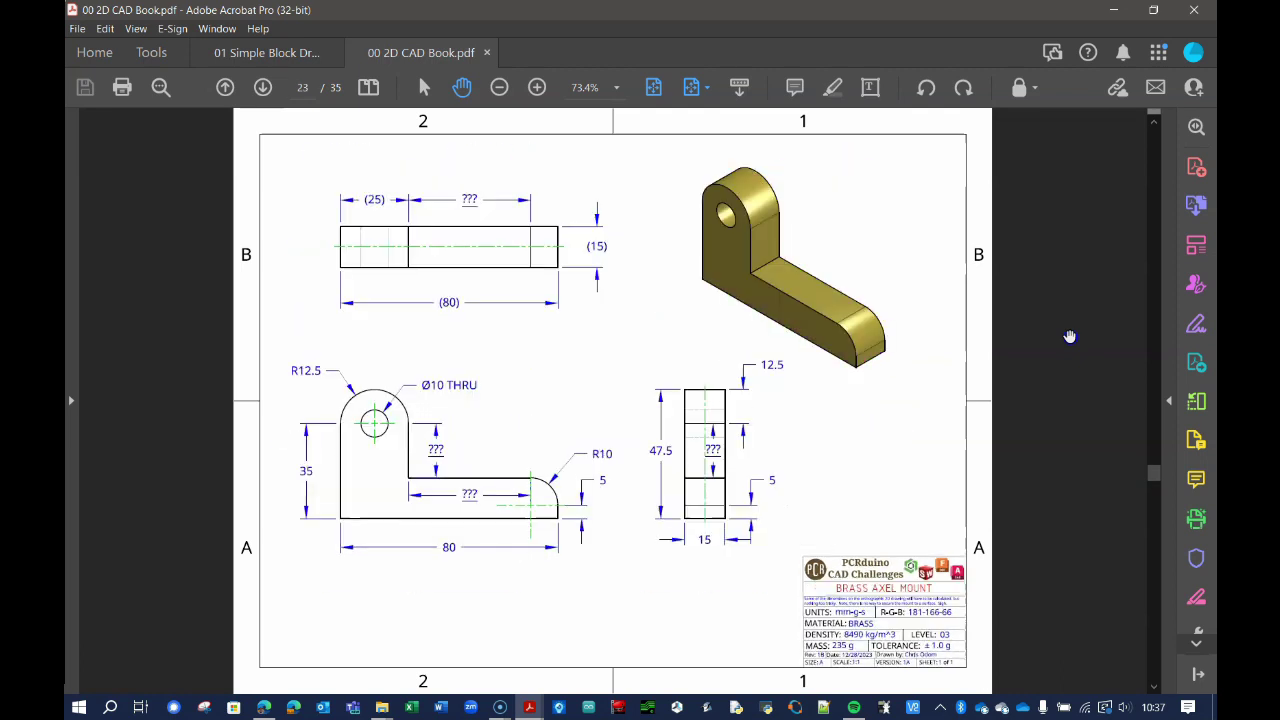
pyautogui.scroll(-4, 1069, 336)
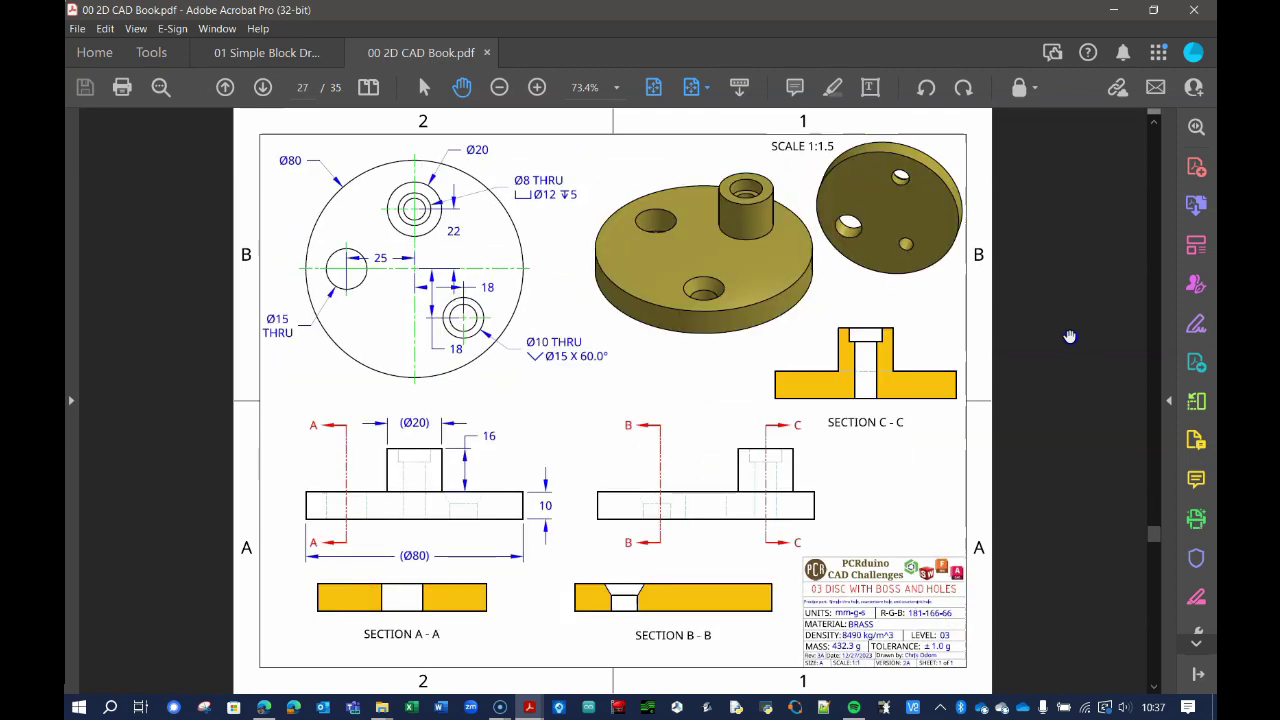
pyautogui.scroll(-4, 1069, 336)
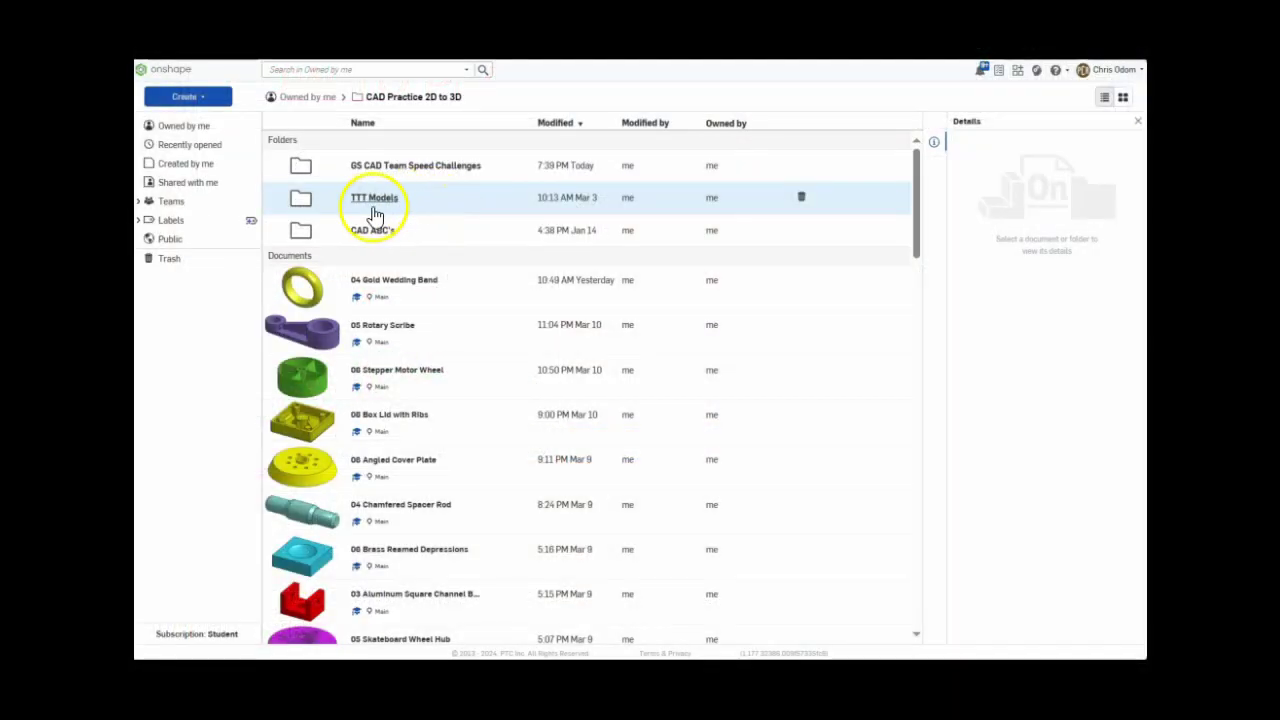
pyautogui.click(376, 205)
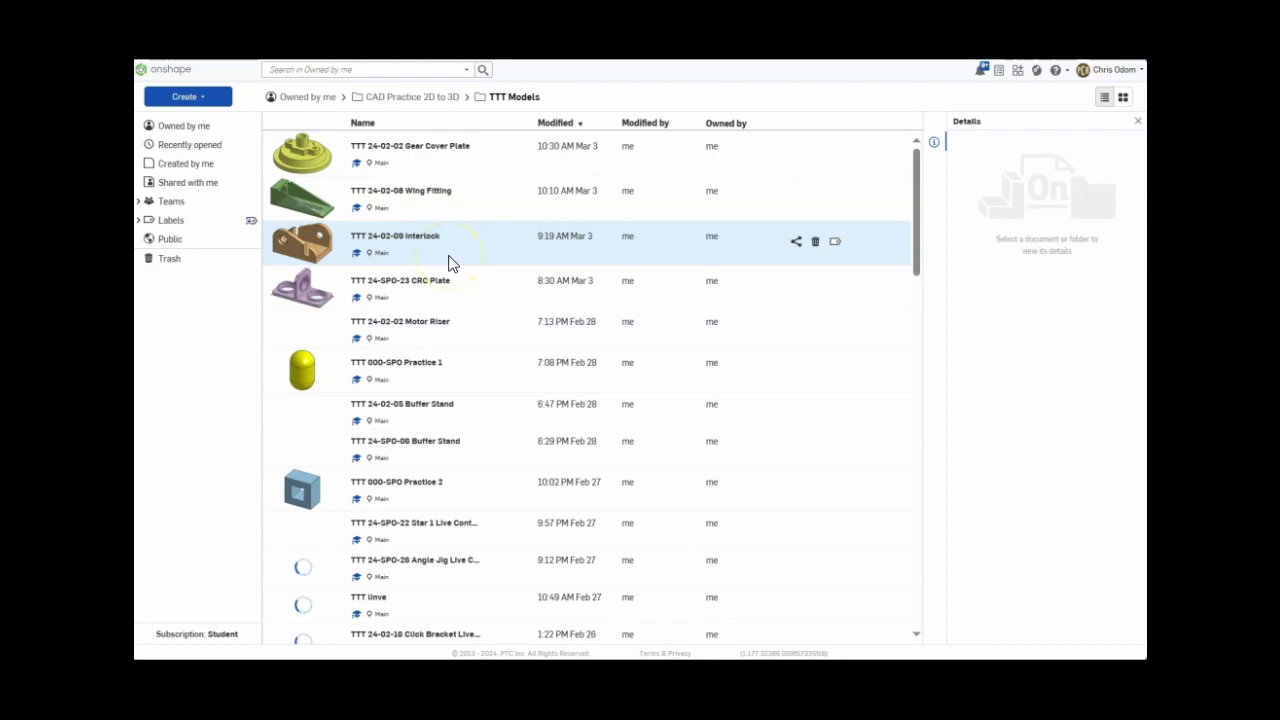
pyautogui.scroll(-6, 448, 262)
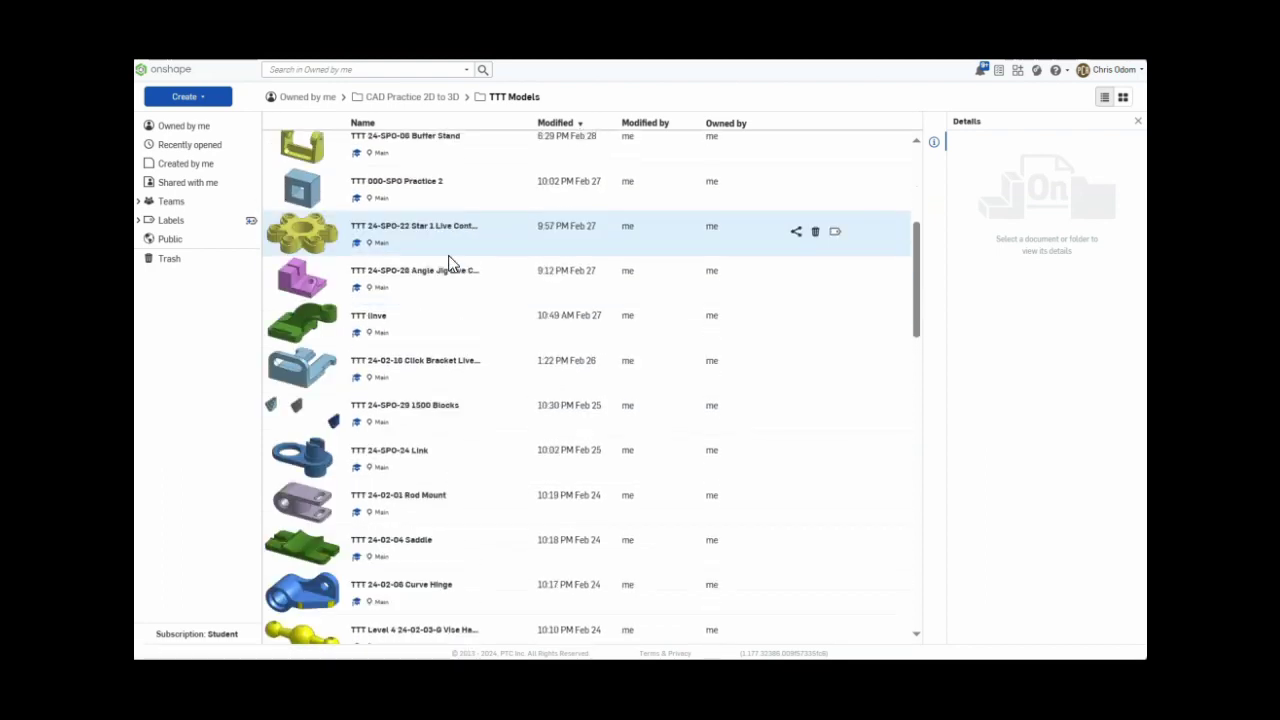
pyautogui.scroll(5, 448, 262)
pyautogui.scroll(-10, 448, 262)
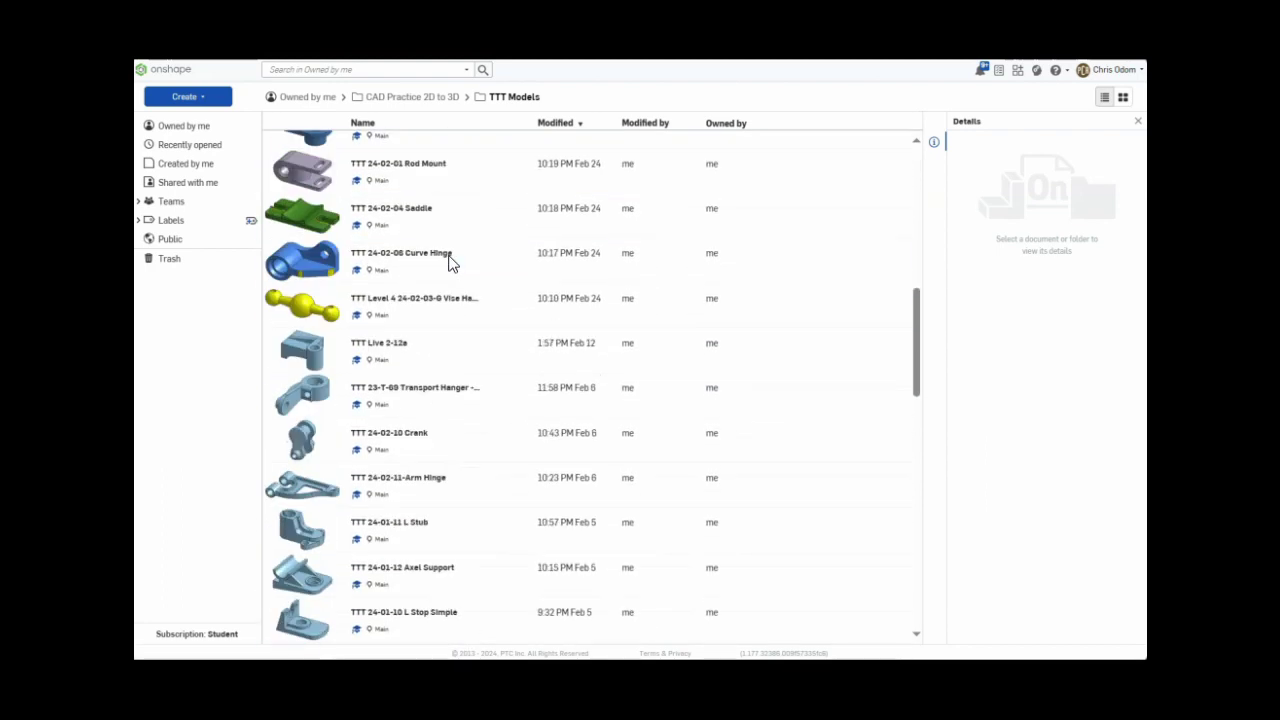
pyautogui.scroll(-10, 448, 262)
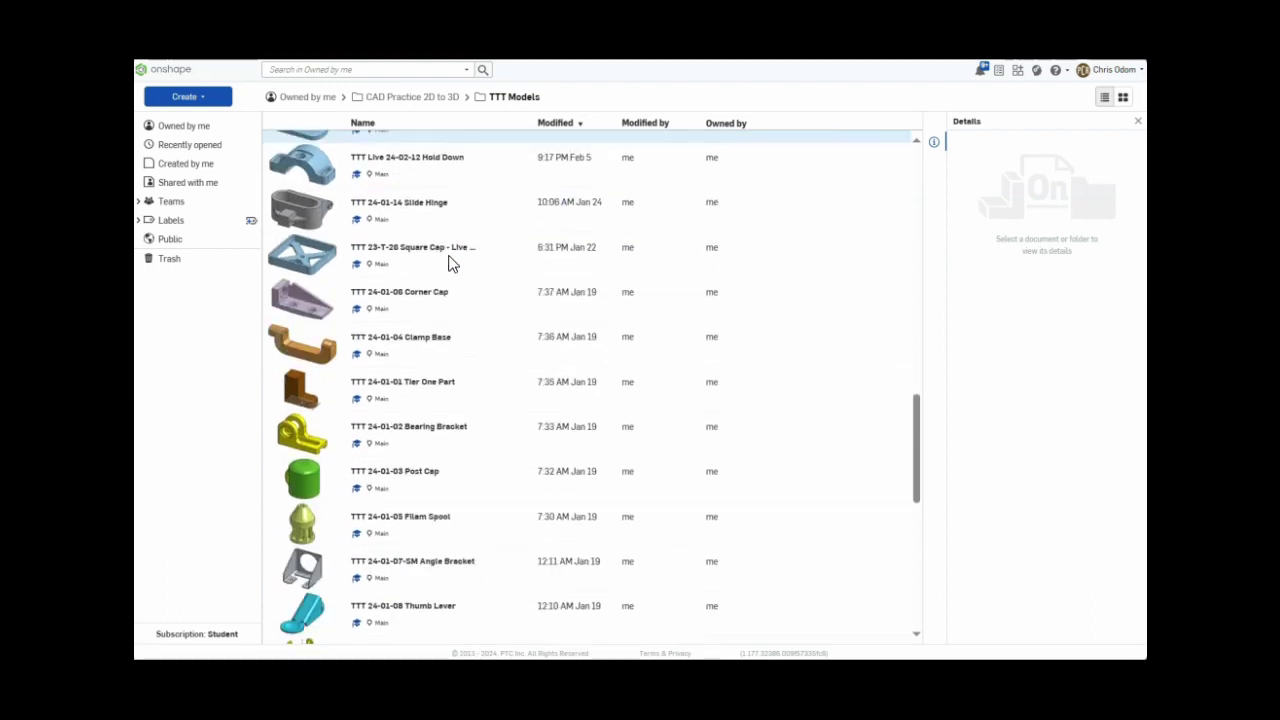
pyautogui.scroll(20, 448, 262)
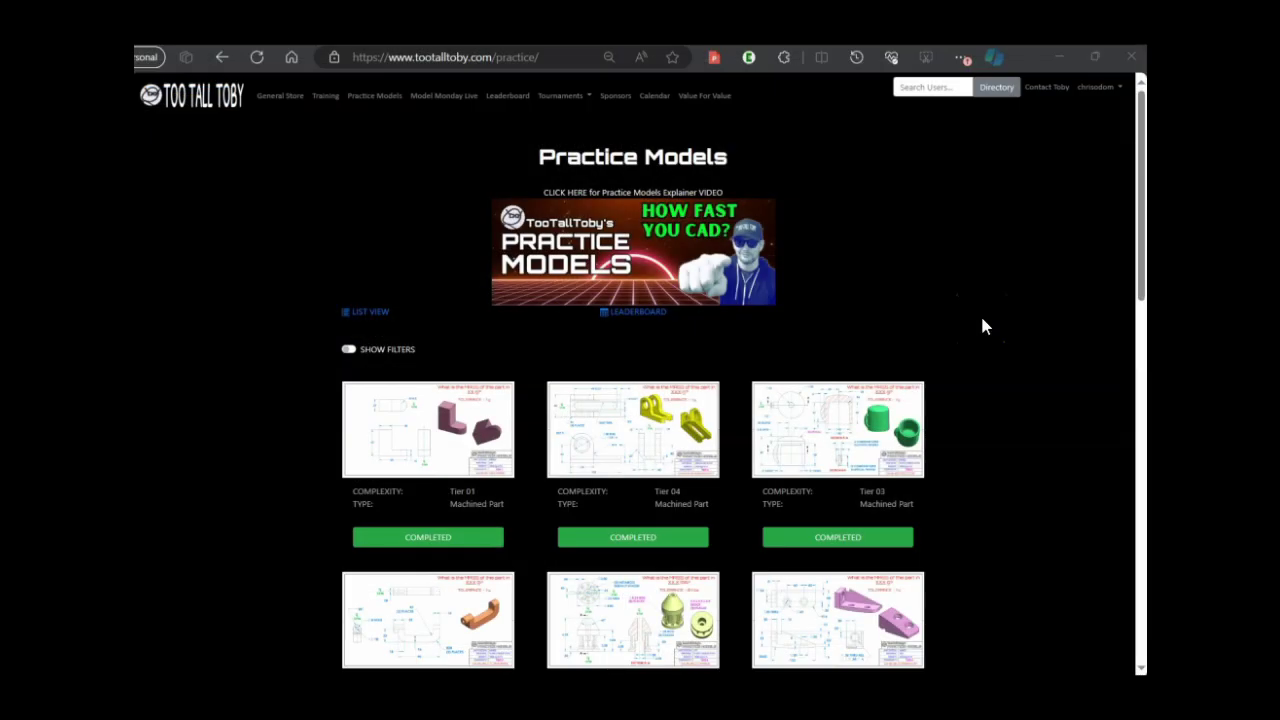
pyautogui.scroll(-2, 983, 326)
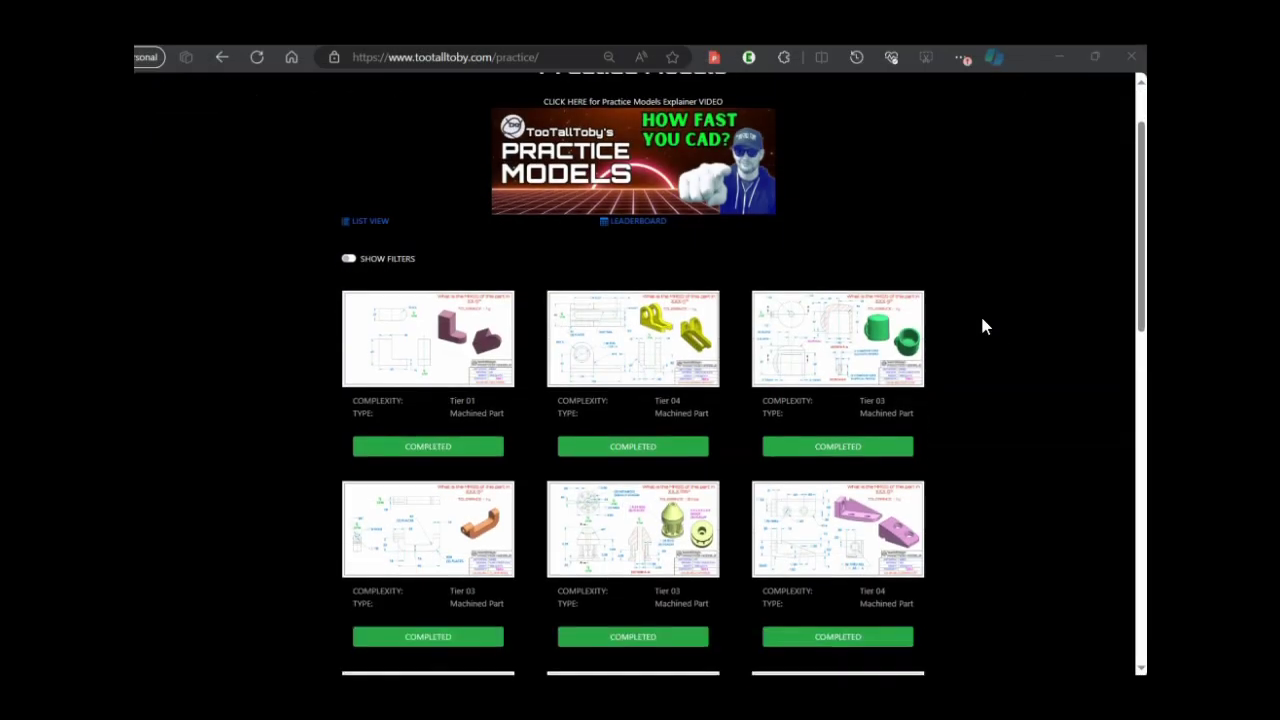
pyautogui.scroll(-5, 983, 326)
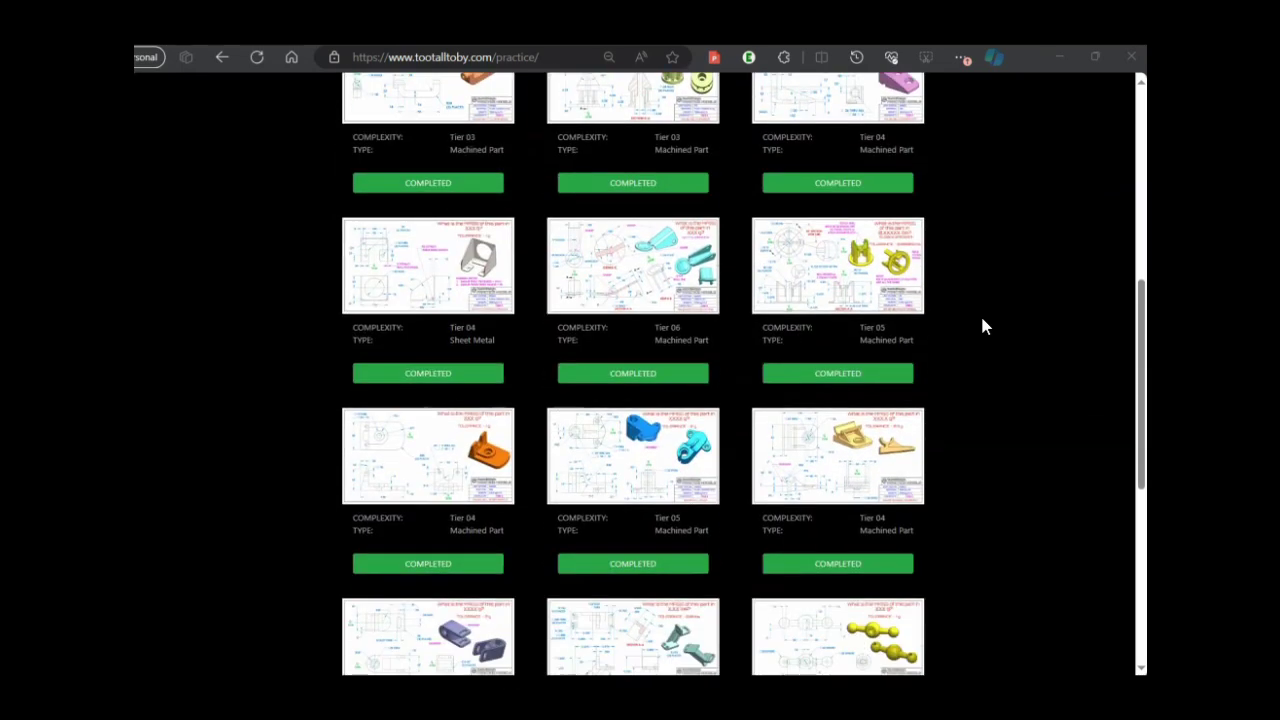
pyautogui.scroll(-4, 983, 326)
pyautogui.scroll(10, 983, 326)
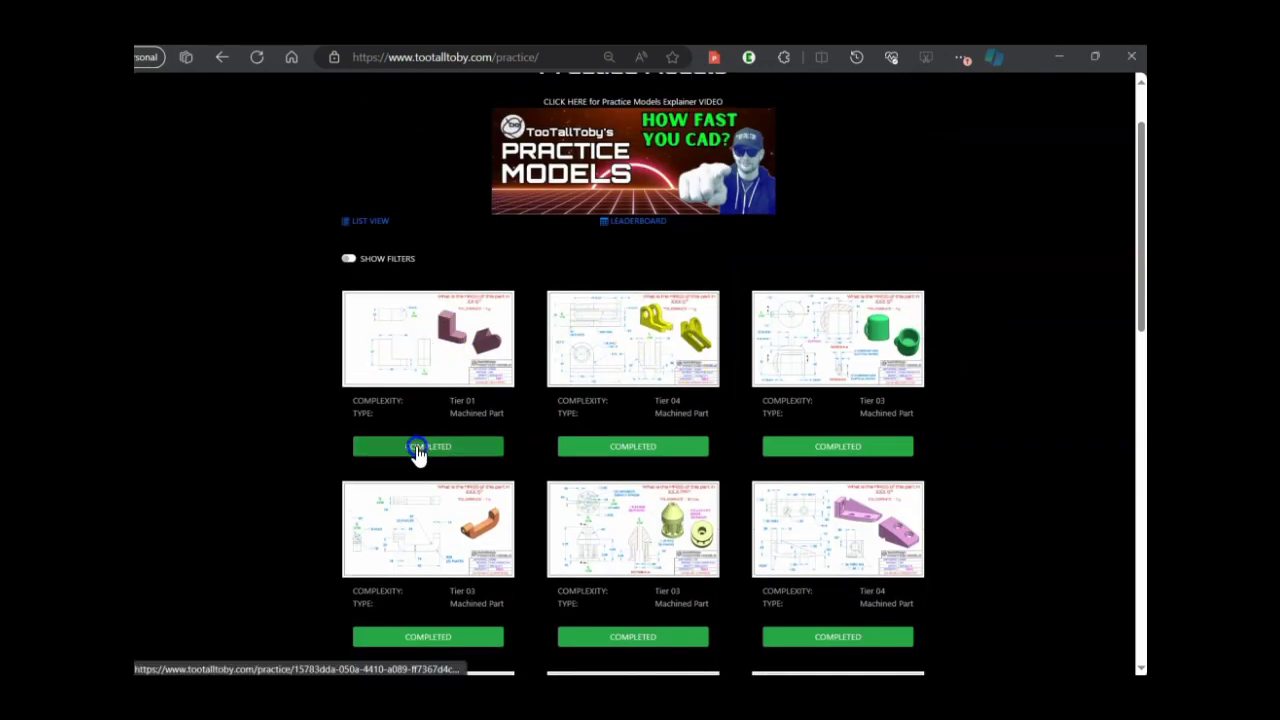
pyautogui.click(443, 347)
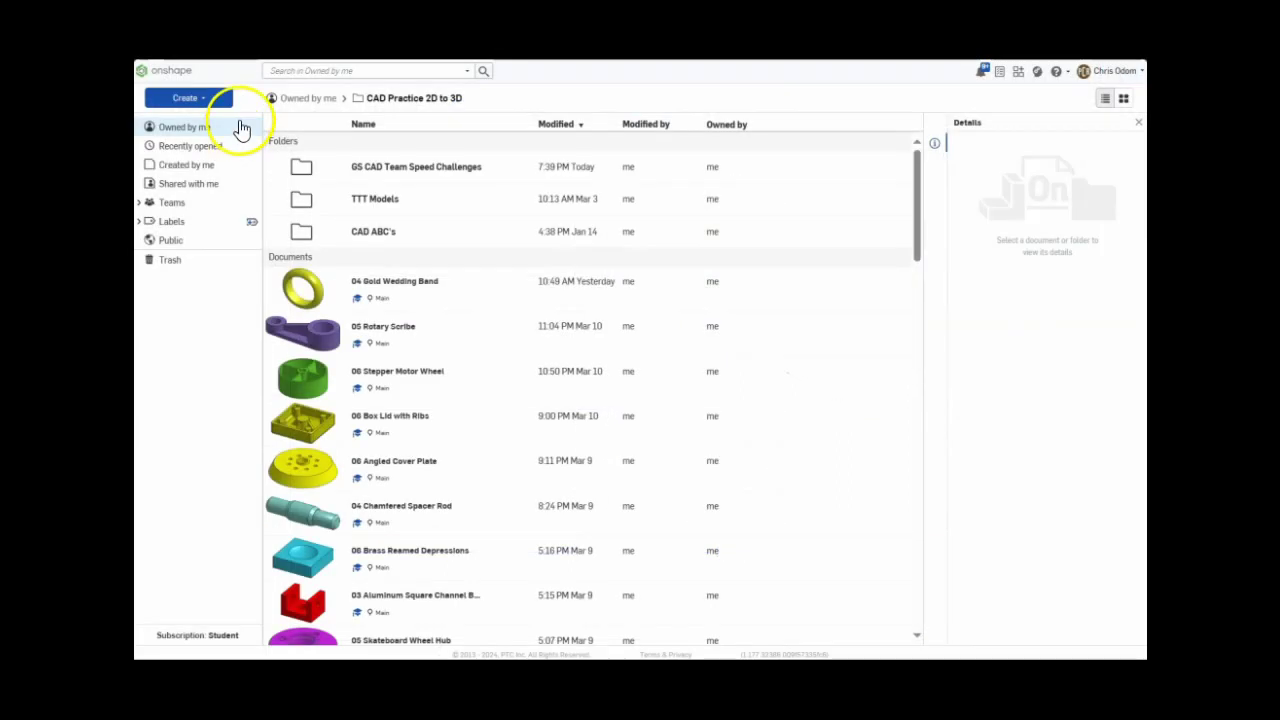
# - Create the 'Models for YouTube videos' folder and open it
pyautogui.click(204, 103)
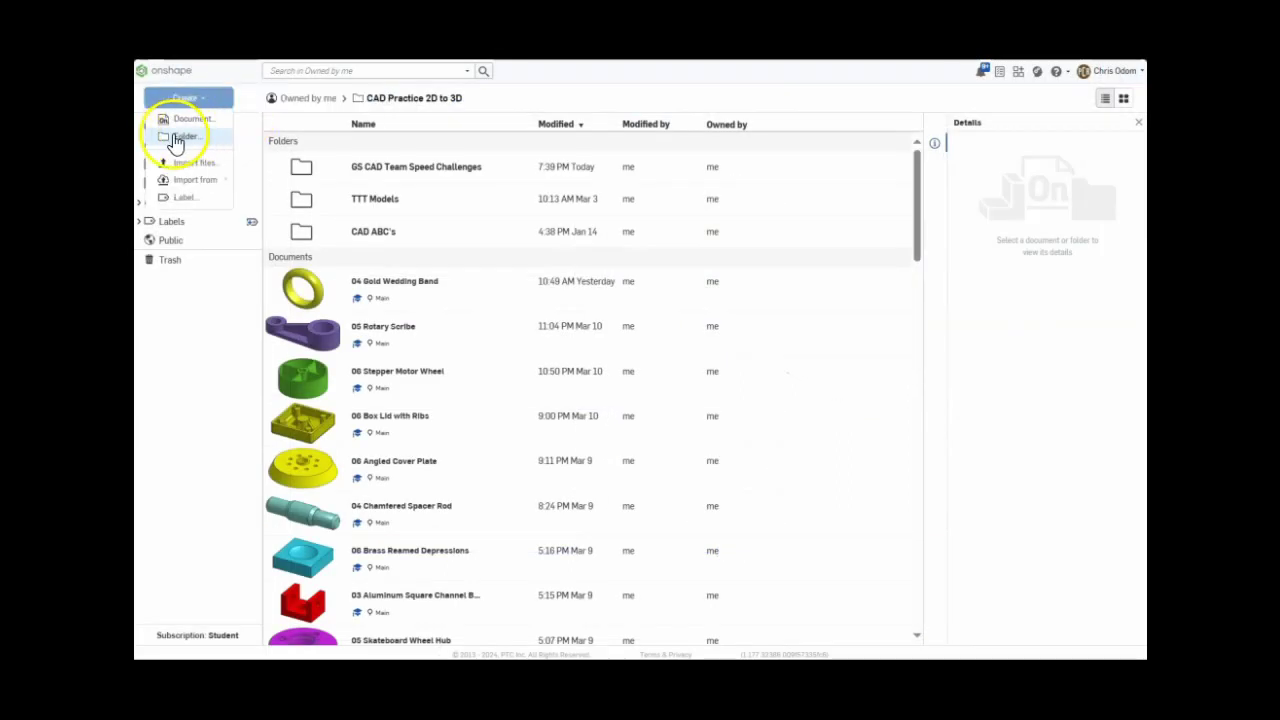
pyautogui.click(179, 141)
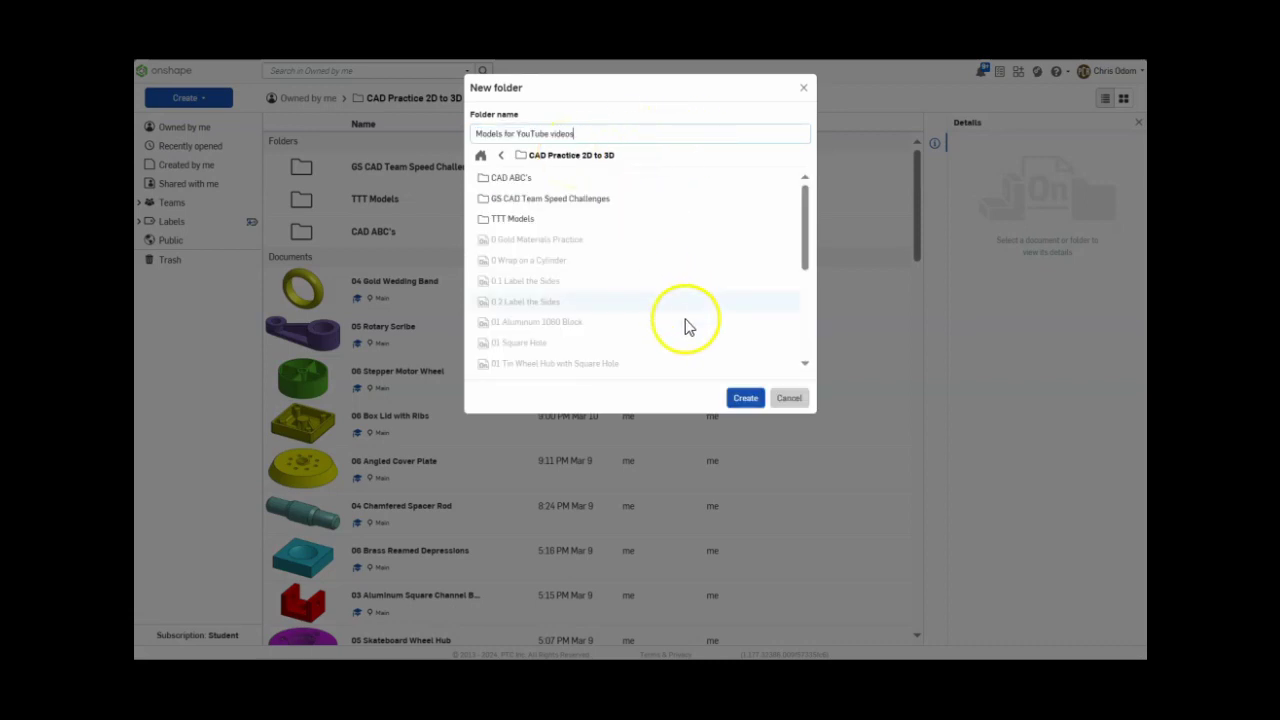
pyautogui.click(741, 400)
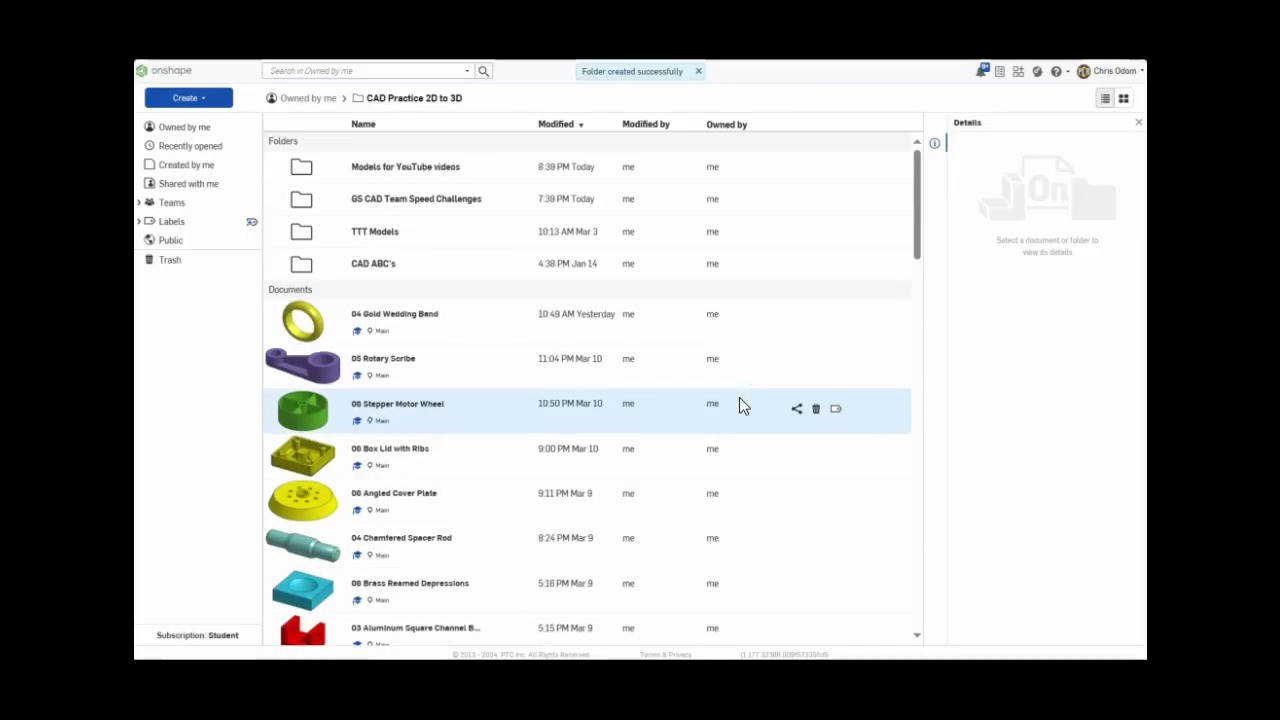
pyautogui.click(425, 170)
# - Create a new document named 'Simple Block' inside the folder
pyautogui.click(190, 98)
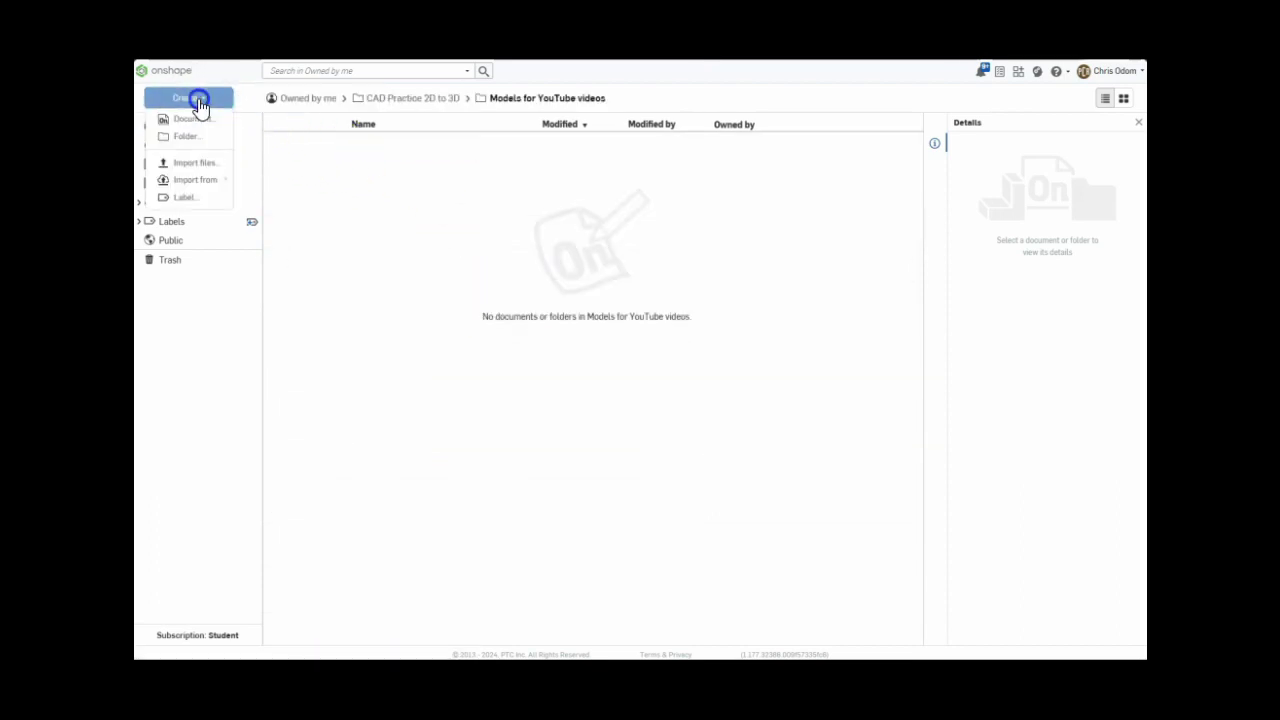
pyautogui.click(194, 119)
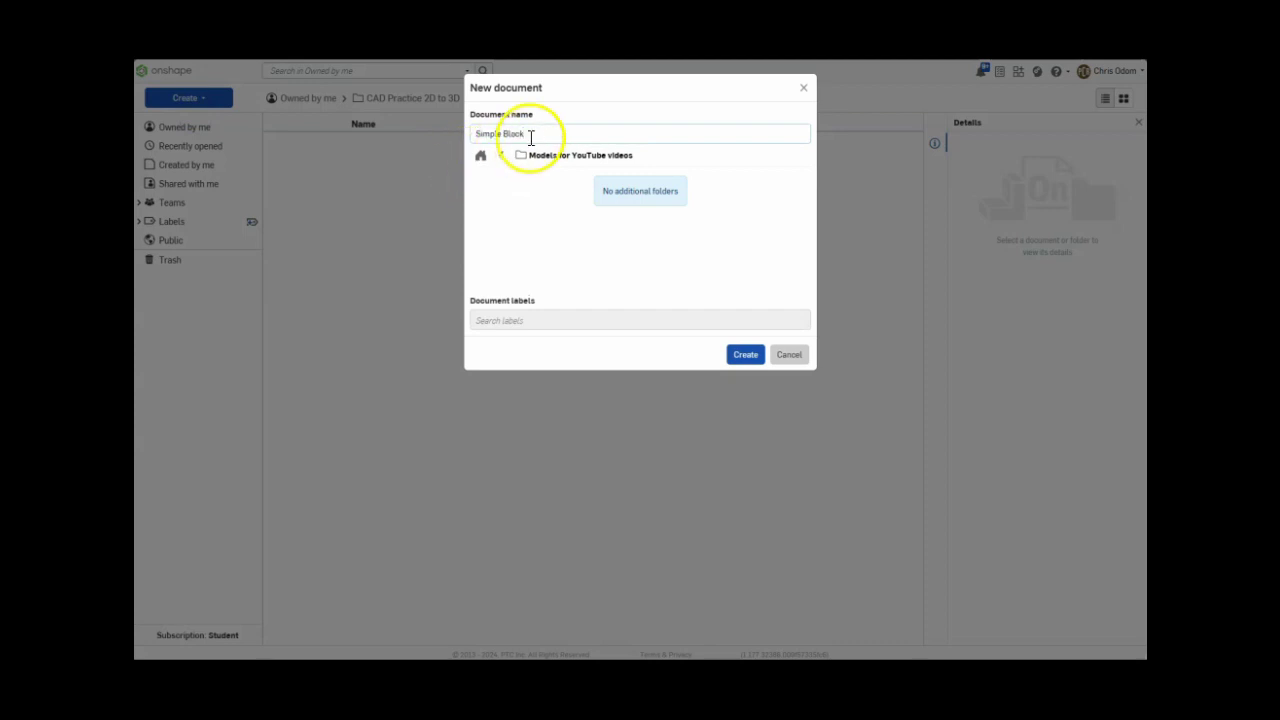
pyautogui.click(745, 357)
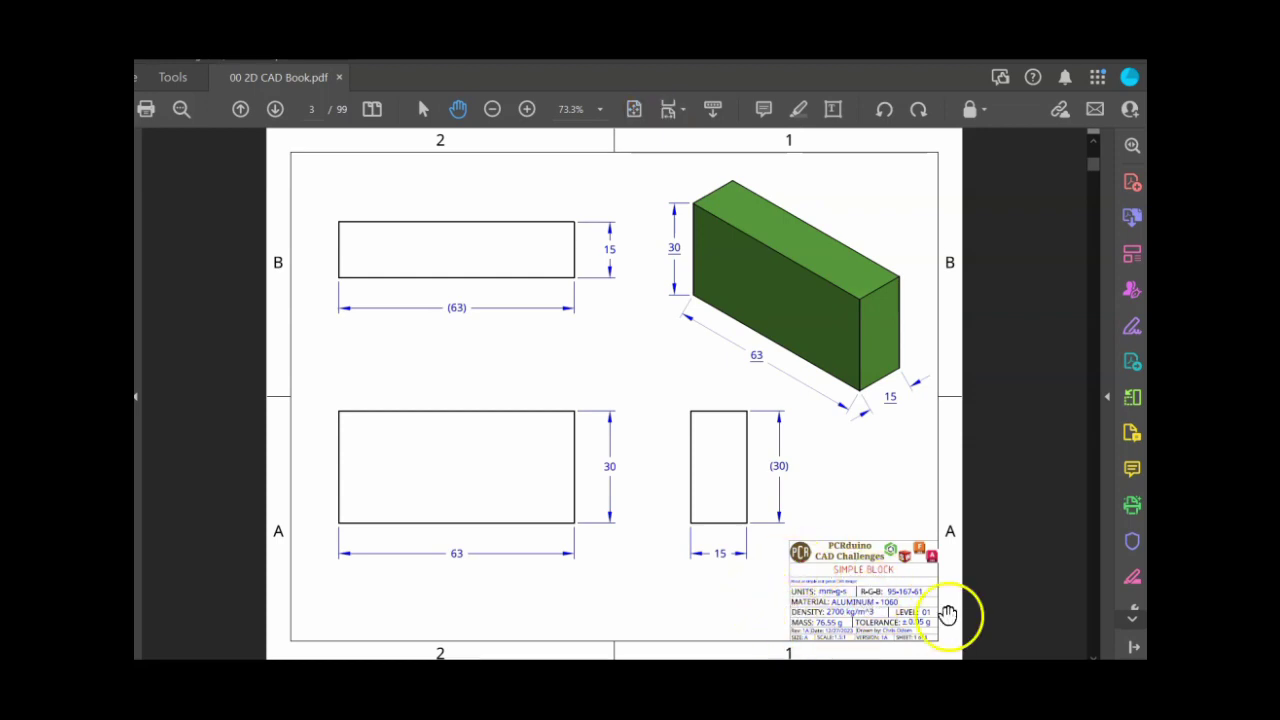
# - Zoom in on the bottom-right title block to read the mm-g-s units, material, density and mass
pyautogui.keyDown('ctrl'); pyautogui.scroll(5, 918, 614); pyautogui.keyUp('ctrl')
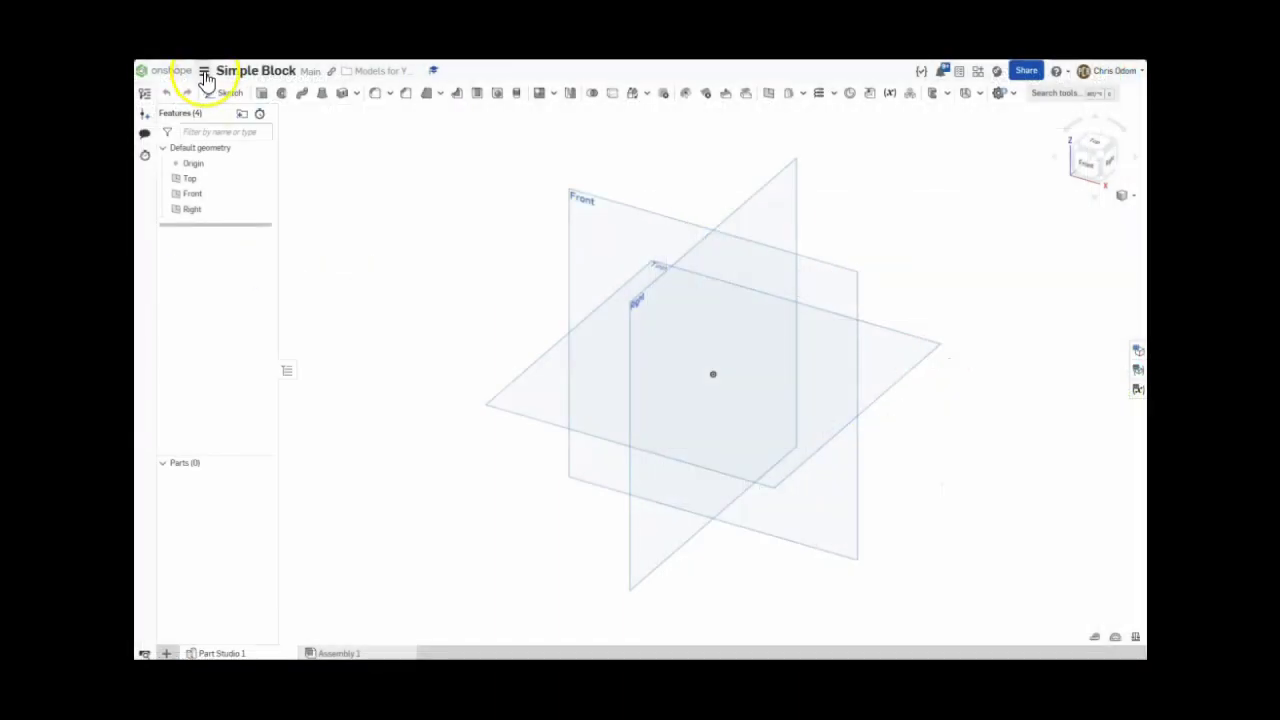
# - Confirm the workspace units are millimetre and gram, then start Sketch 1
pyautogui.click(204, 73)
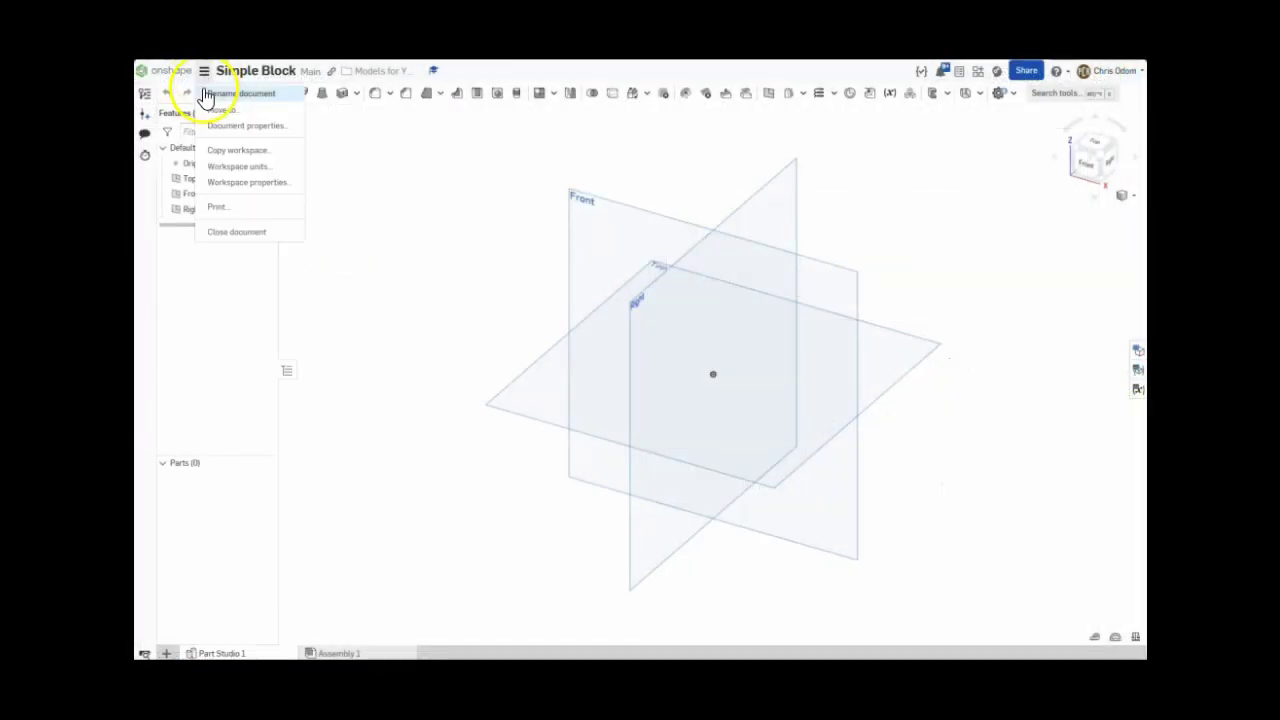
pyautogui.click(215, 167)
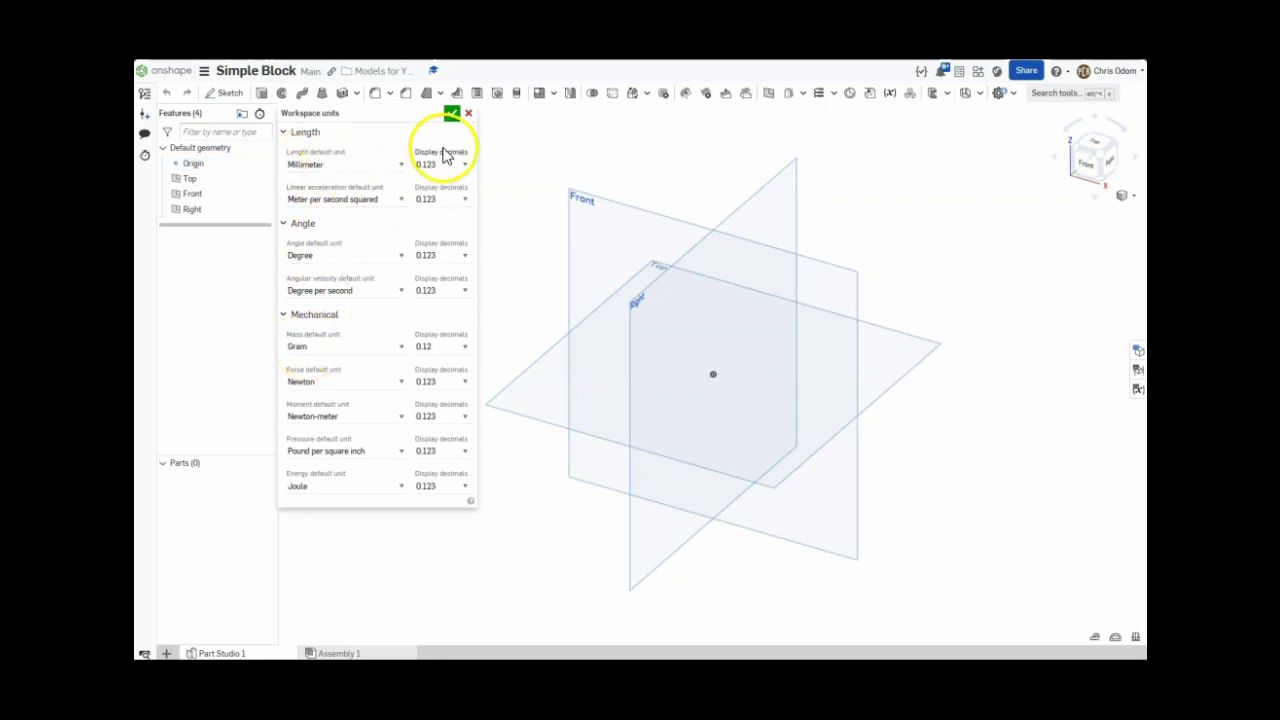
pyautogui.click(451, 113)
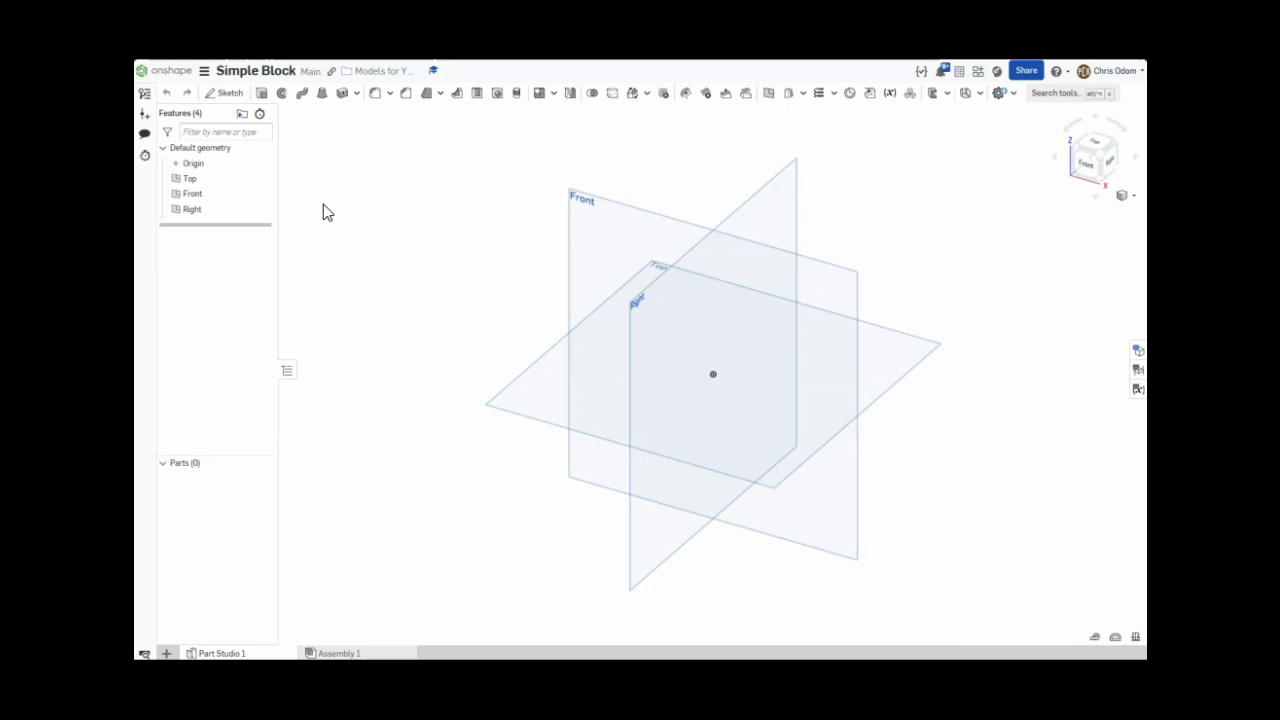
pyautogui.click(226, 94)
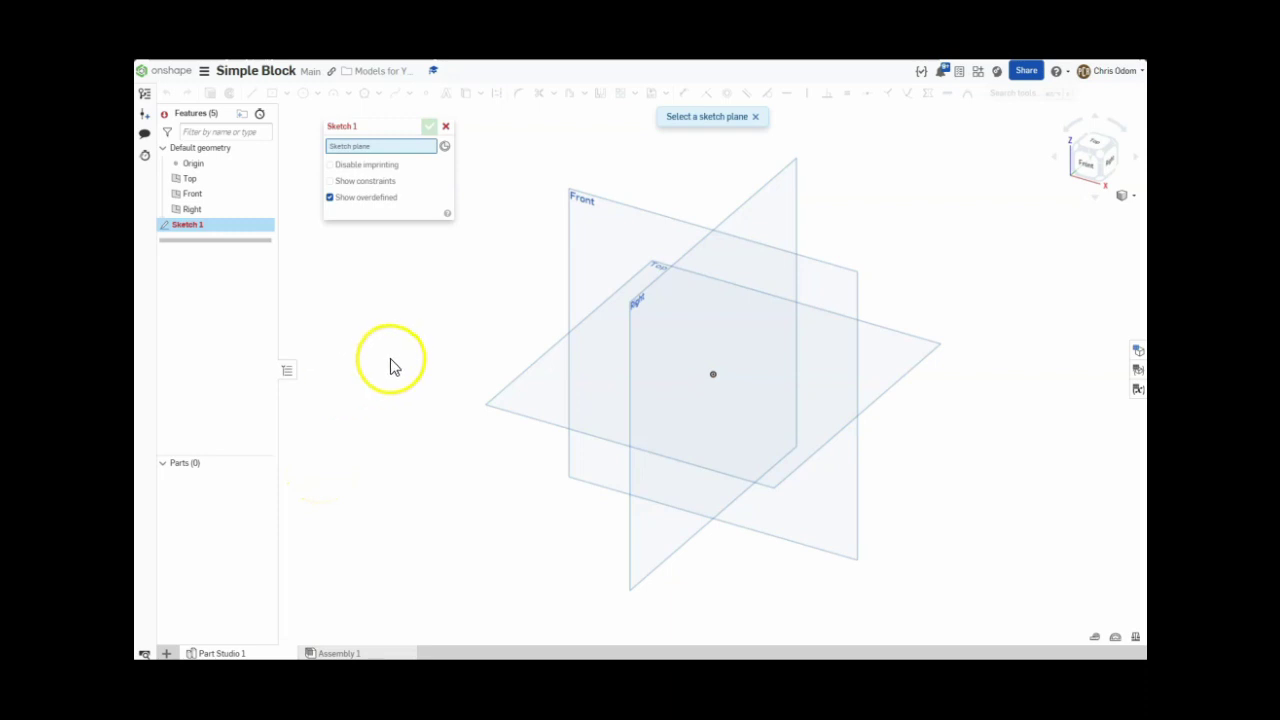
# - Sketch on the Top plane and hide the Top, Front and Right default planes
pyautogui.click(533, 396)
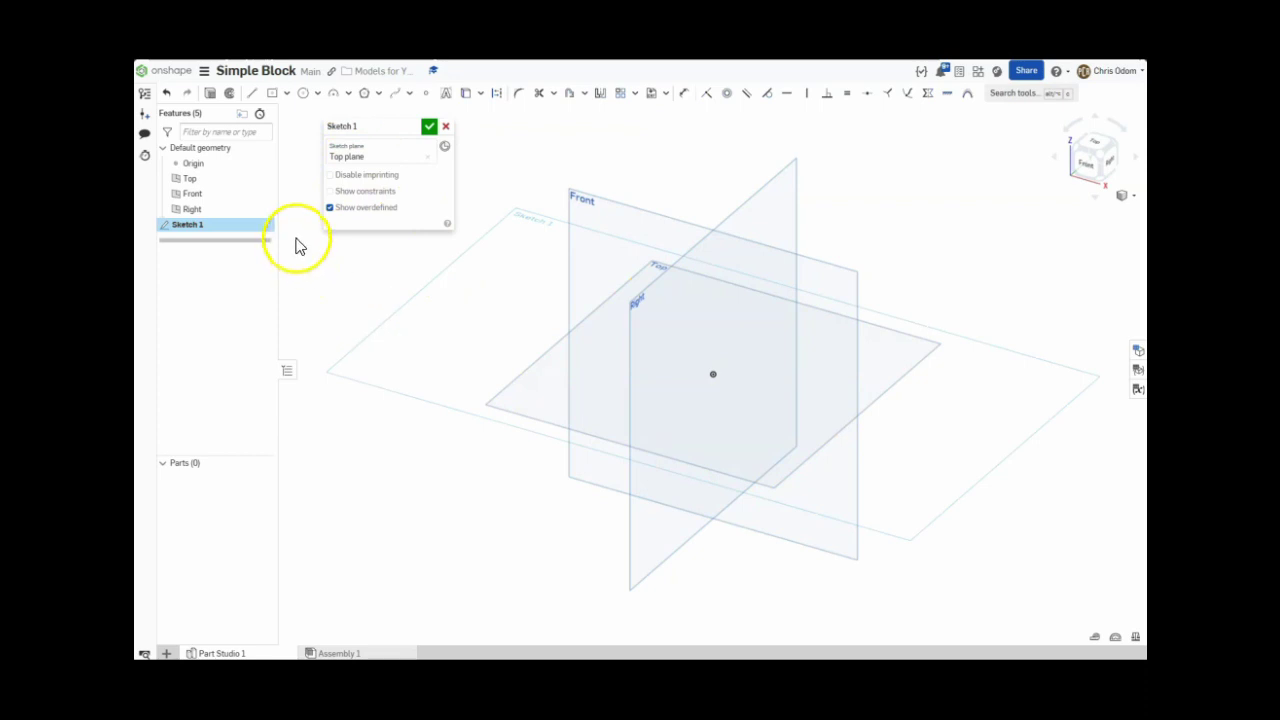
pyautogui.moveTo(246, 178)
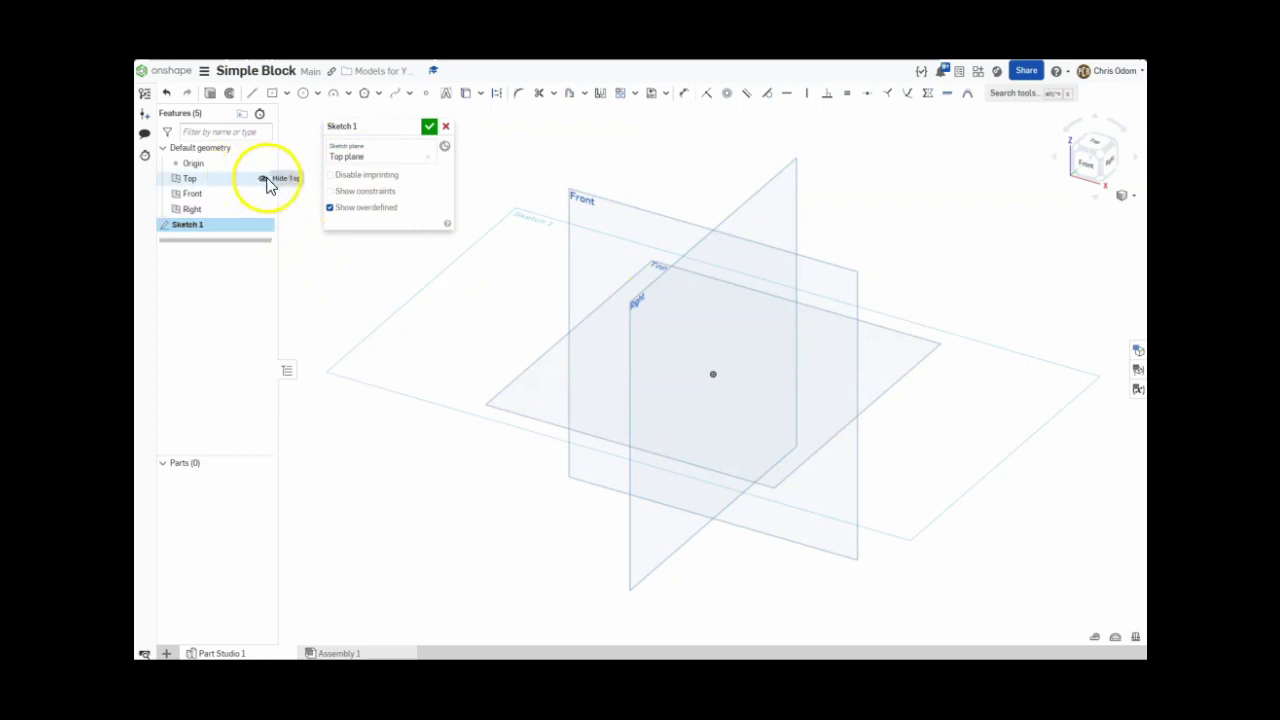
pyautogui.click(263, 181)
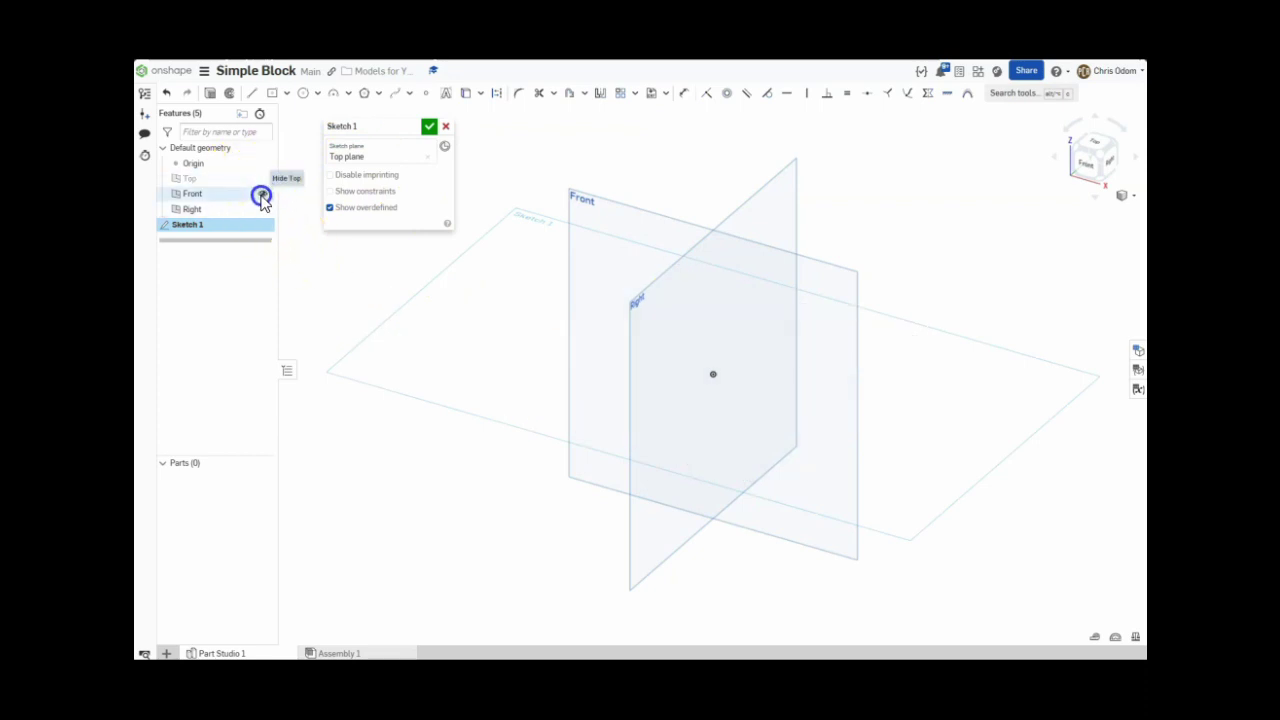
pyautogui.click(261, 209)
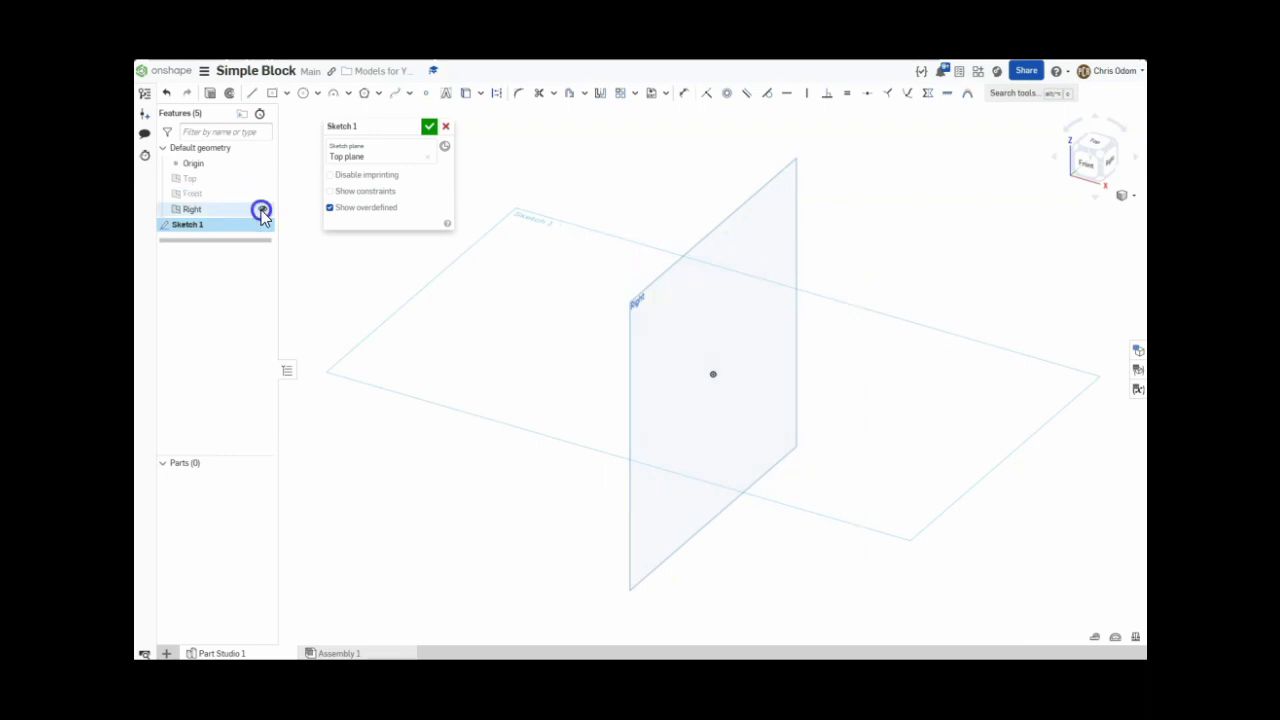
pyautogui.click(262, 211)
pyautogui.moveTo(537, 366)
pyautogui.mouseDown(button='right')
pyautogui.moveTo(537, 378)
pyautogui.moveTo(540, 352)
pyautogui.moveTo(559, 428)
pyautogui.moveTo(539, 411)
pyautogui.moveTo(546, 349)
pyautogui.moveTo(537, 340)
pyautogui.moveTo(534, 352)
pyautogui.mouseUp(button='right')
pyautogui.click(1080, 190)
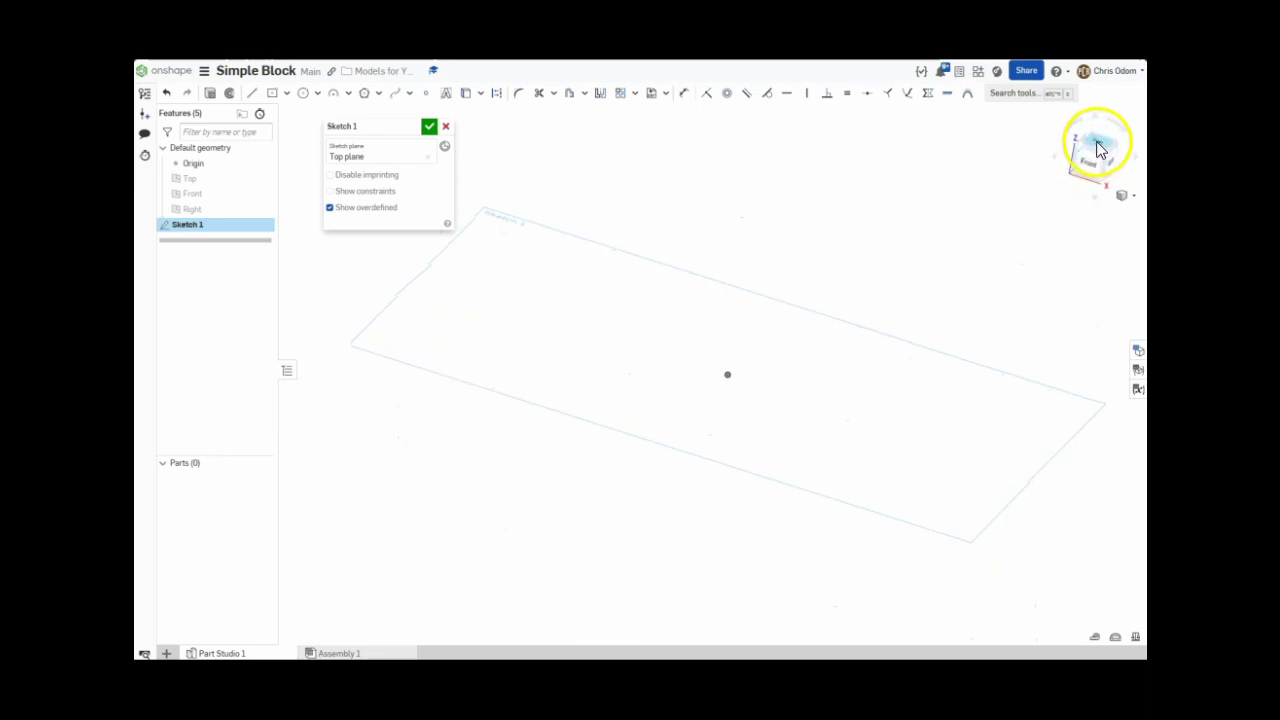
pyautogui.click(1098, 150)
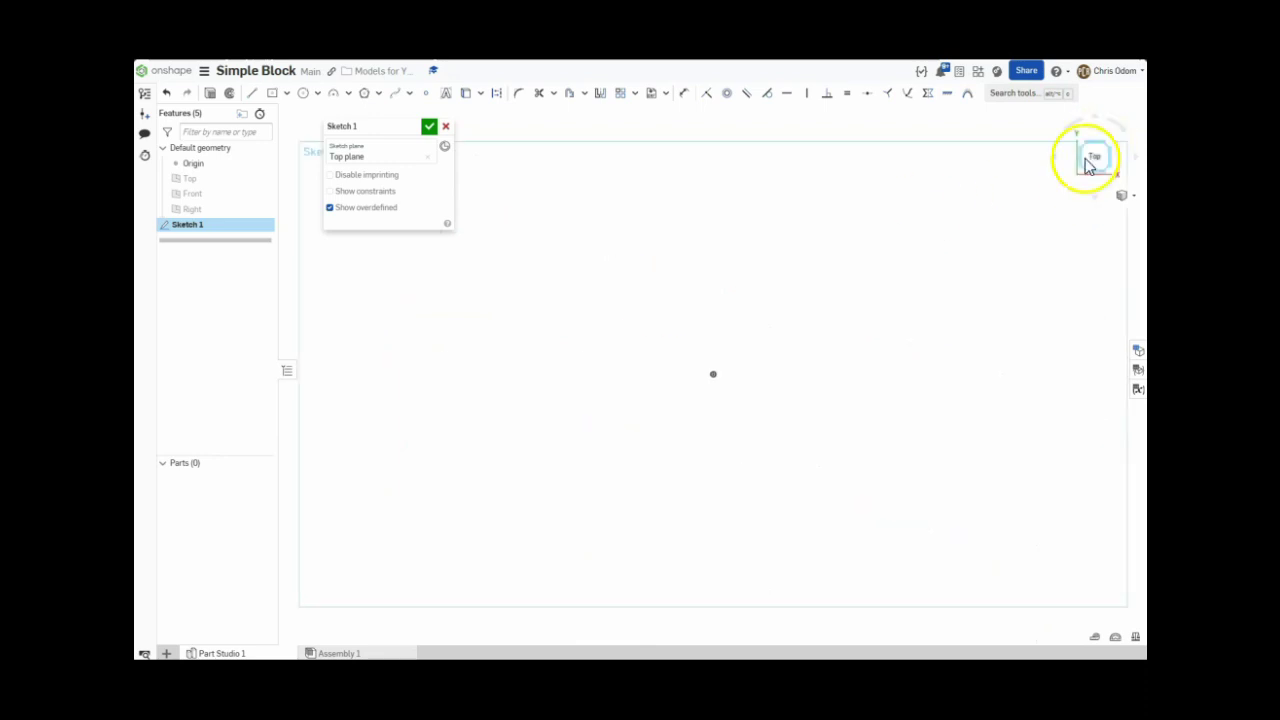
pyautogui.scroll(-5, 735, 255)
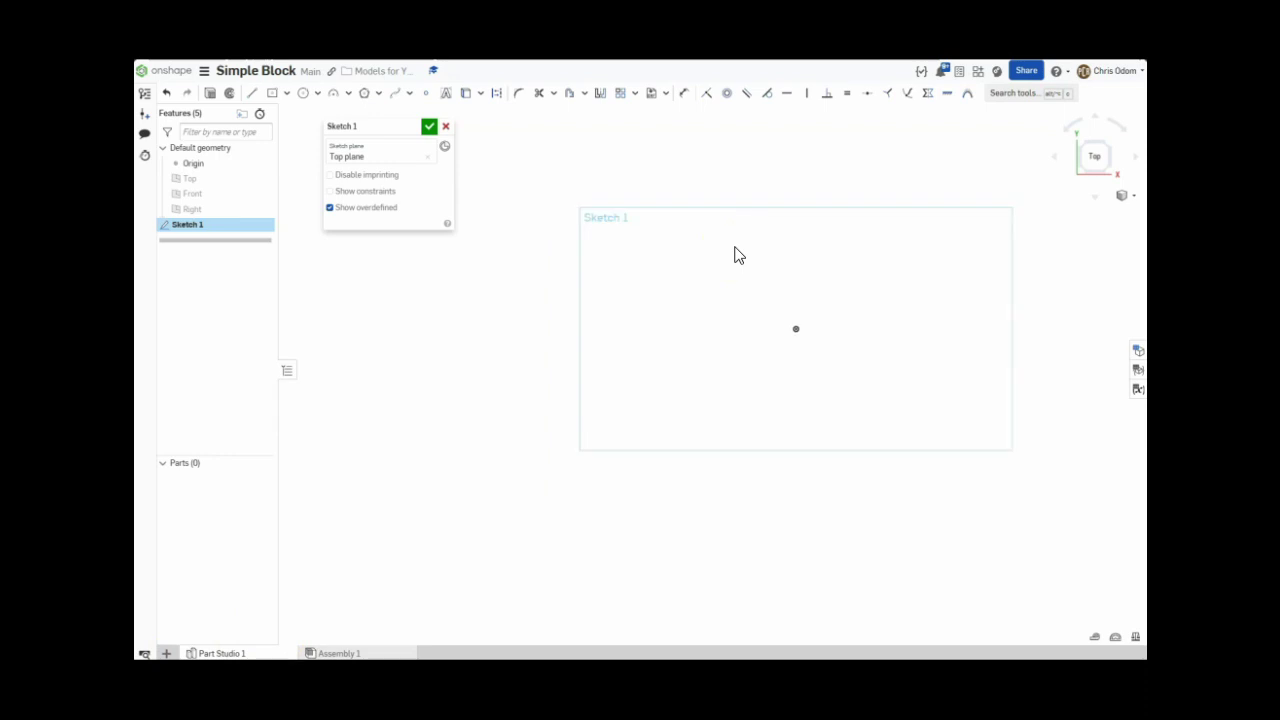
pyautogui.scroll(3, 737, 254)
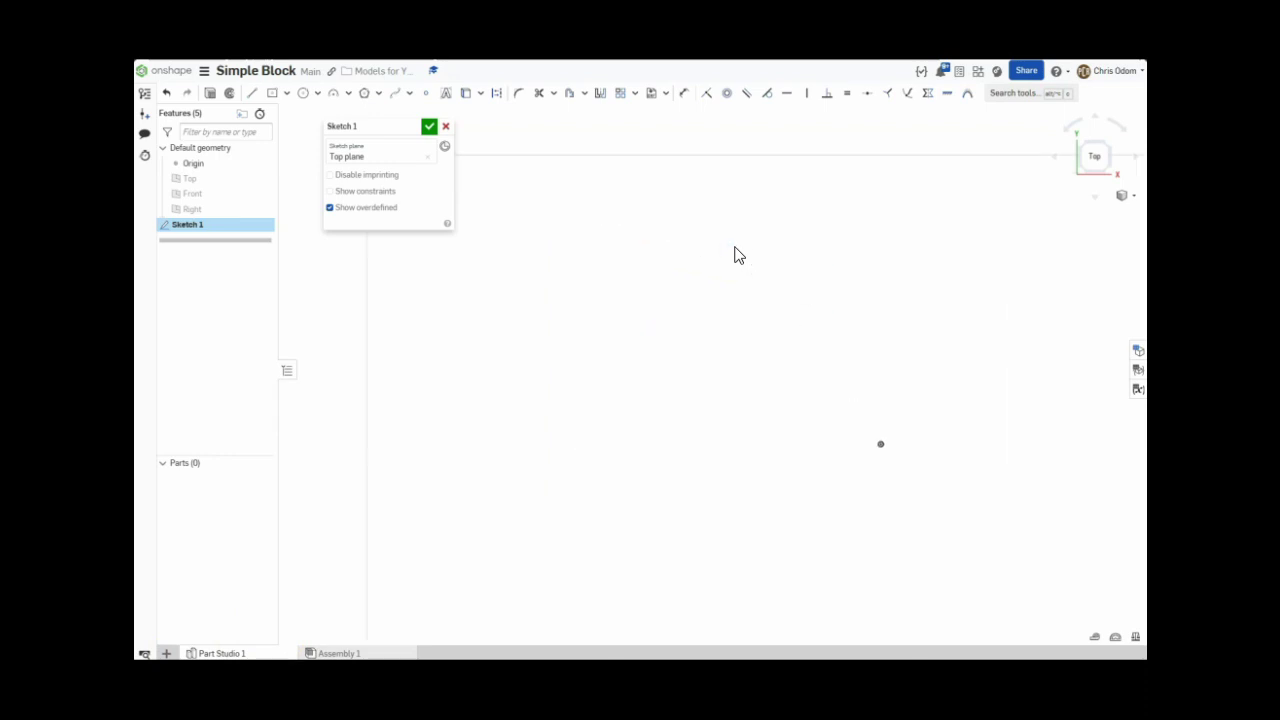
pyautogui.scroll(-1, 591, 254)
pyautogui.click(591, 254)
pyautogui.scroll(1, 578, 220)
pyautogui.scroll(3, 576, 220)
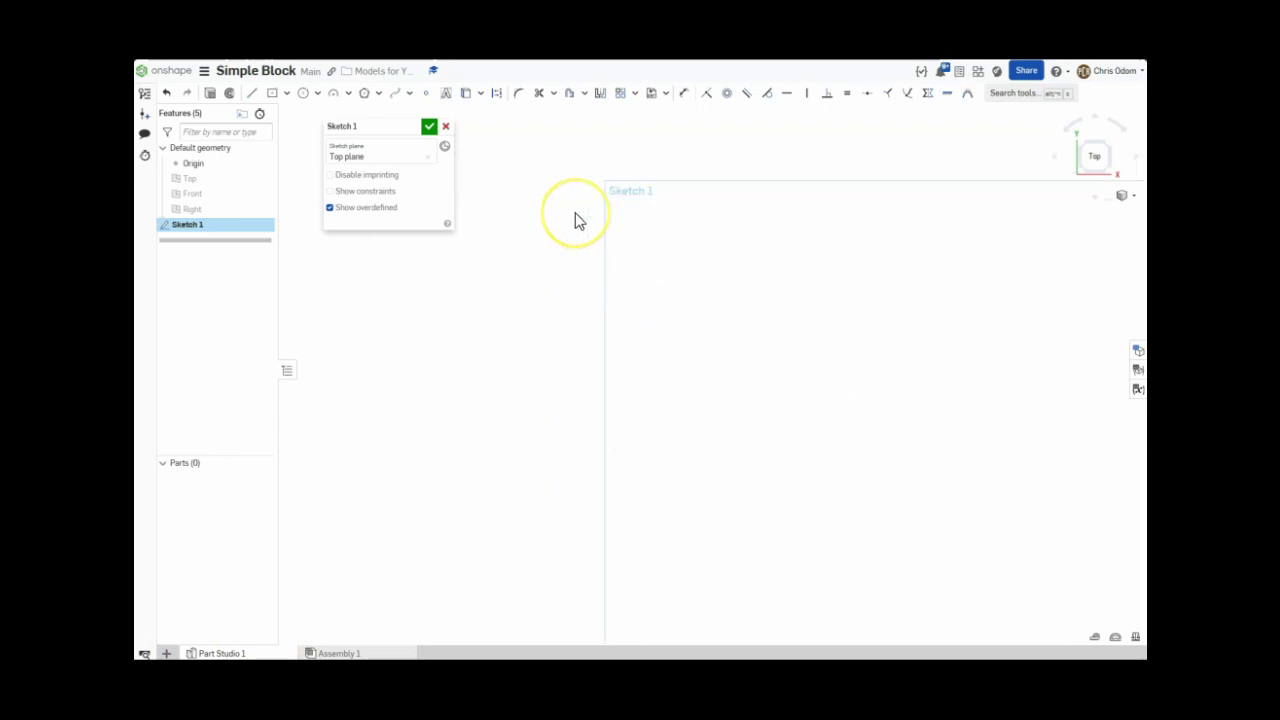
pyautogui.scroll(-5, 570, 250)
pyautogui.scroll(3, 714, 312)
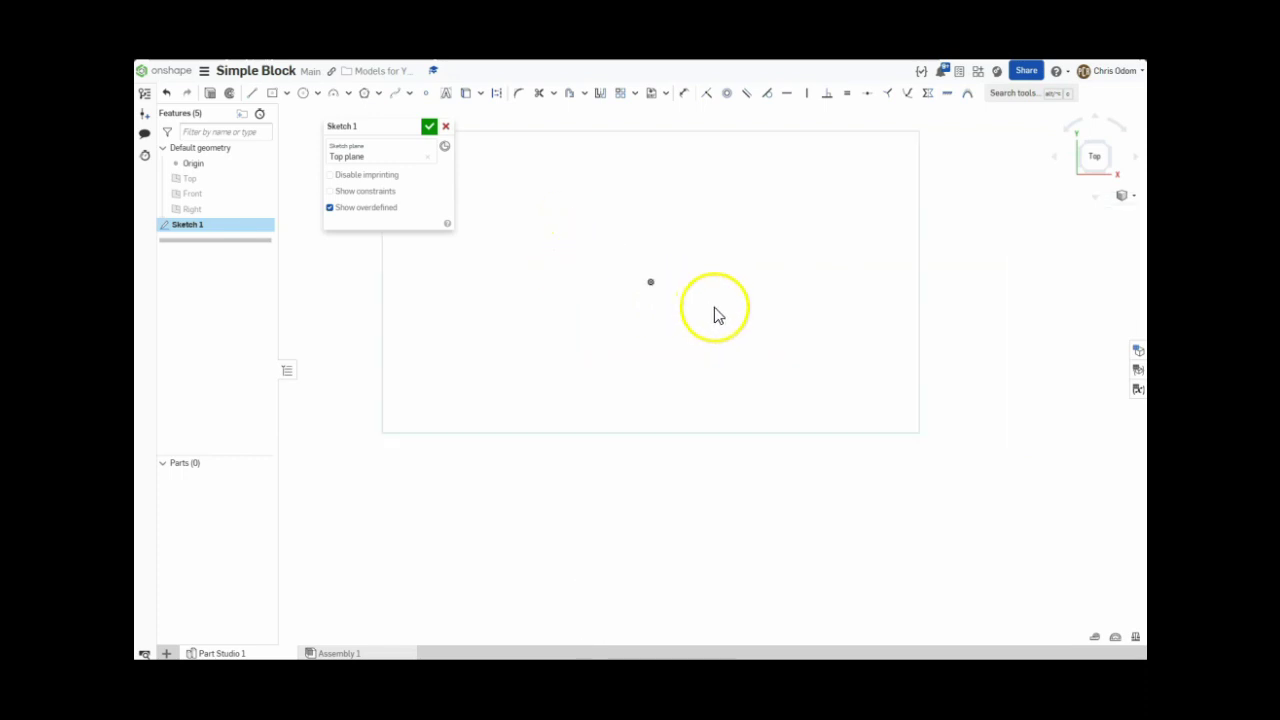
pyautogui.scroll(-3, 714, 312)
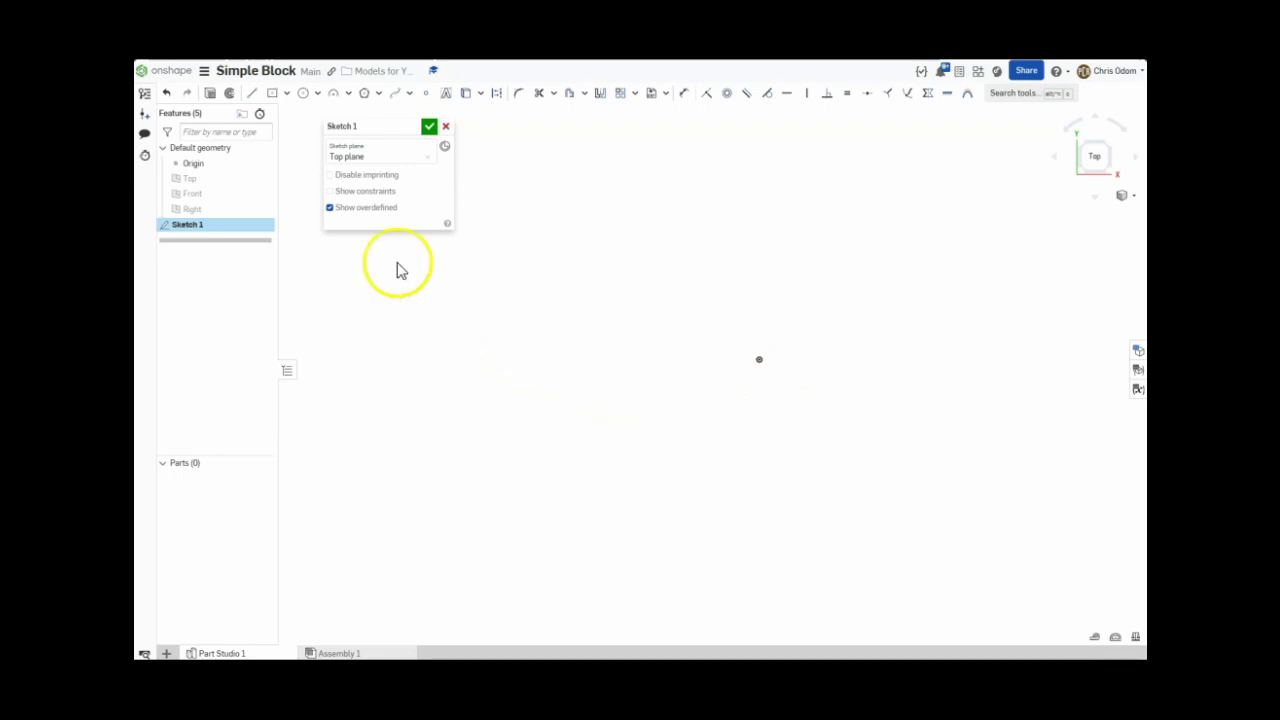
# - Draw a centre-point rectangle on the sketch origin and enter its 63 mm width
pyautogui.click(287, 93)
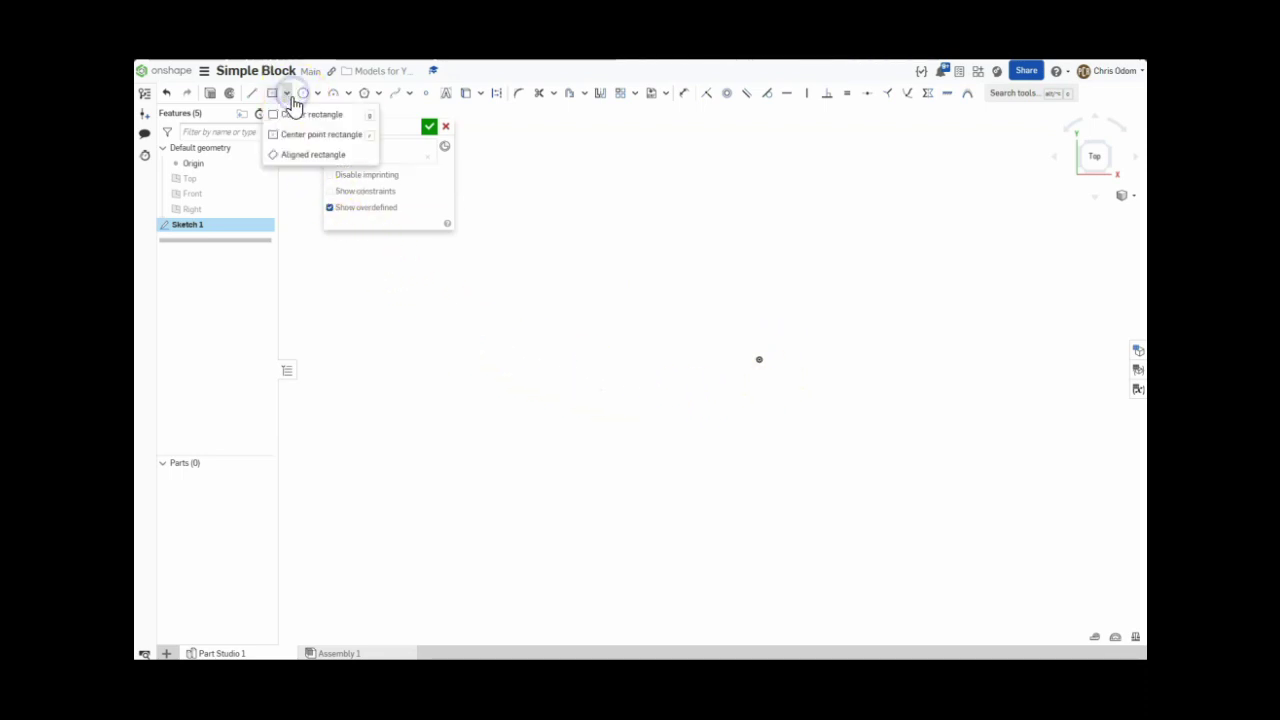
pyautogui.click(308, 136)
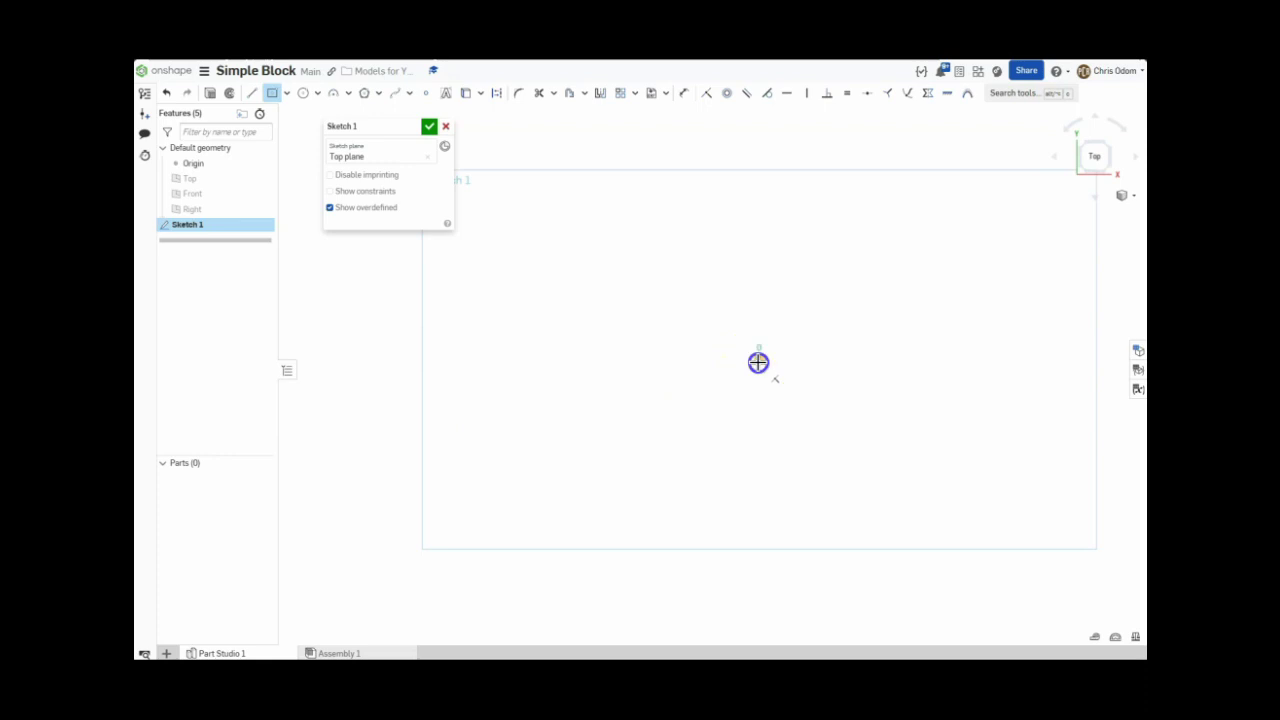
pyautogui.click(758, 362)
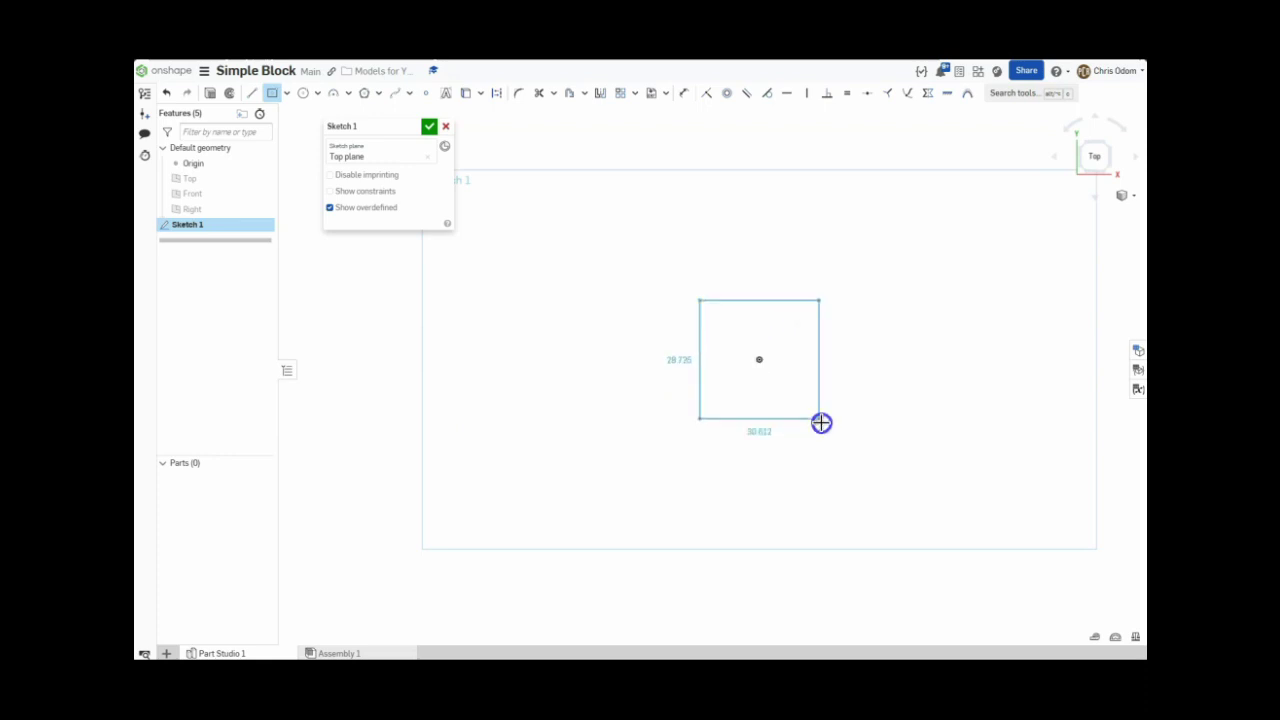
pyautogui.click(925, 453)
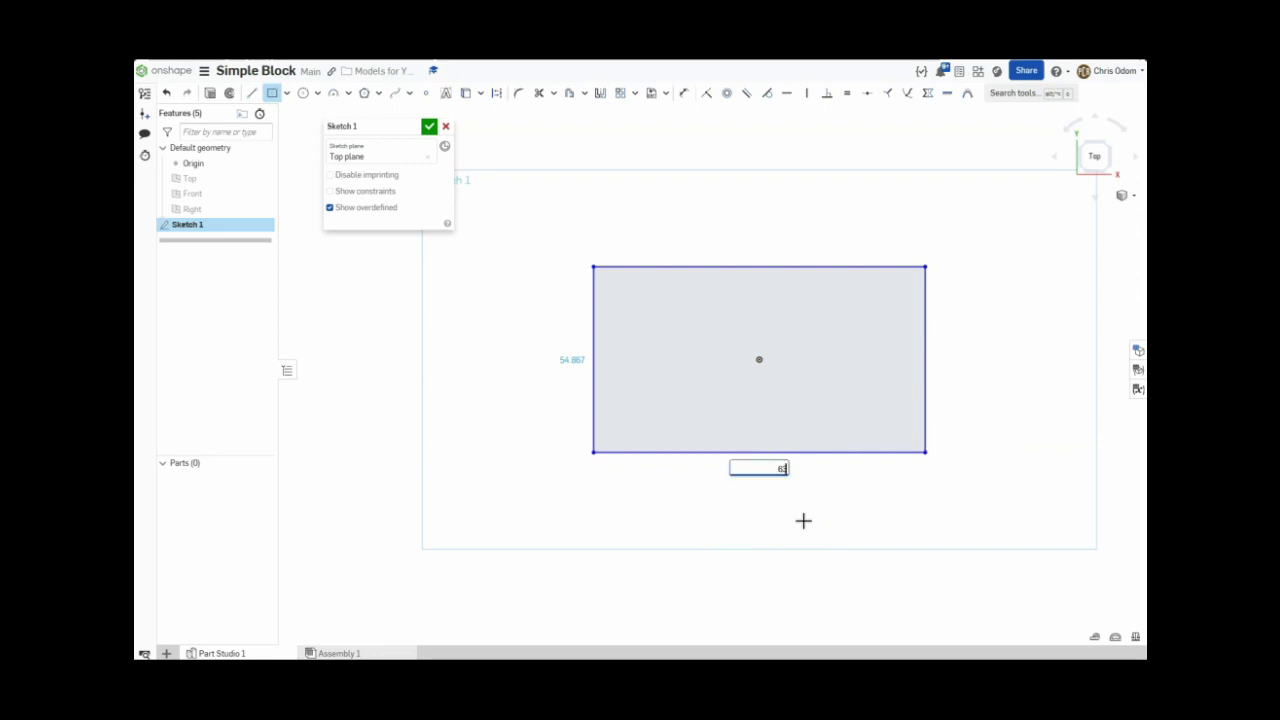
pyautogui.press('Return')
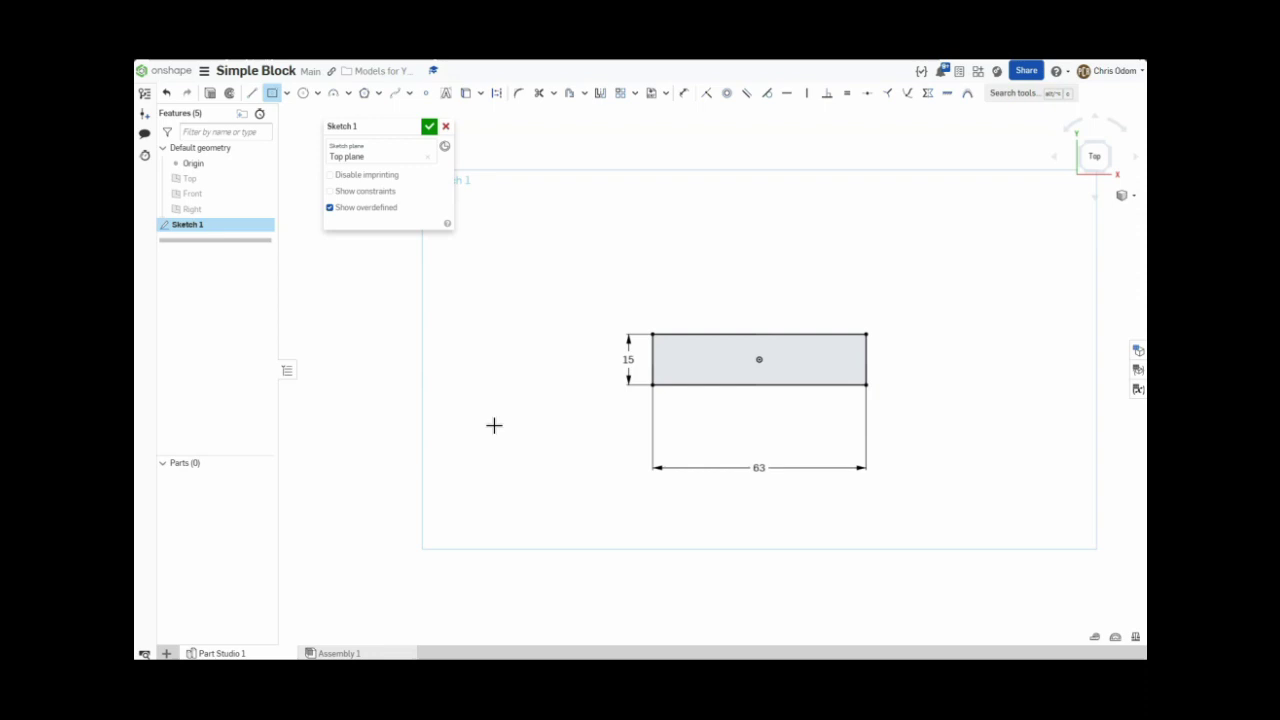
# - Draw a new centre-point rectangle and undo the accidental small extra rectangle
pyautogui.click(494, 396)
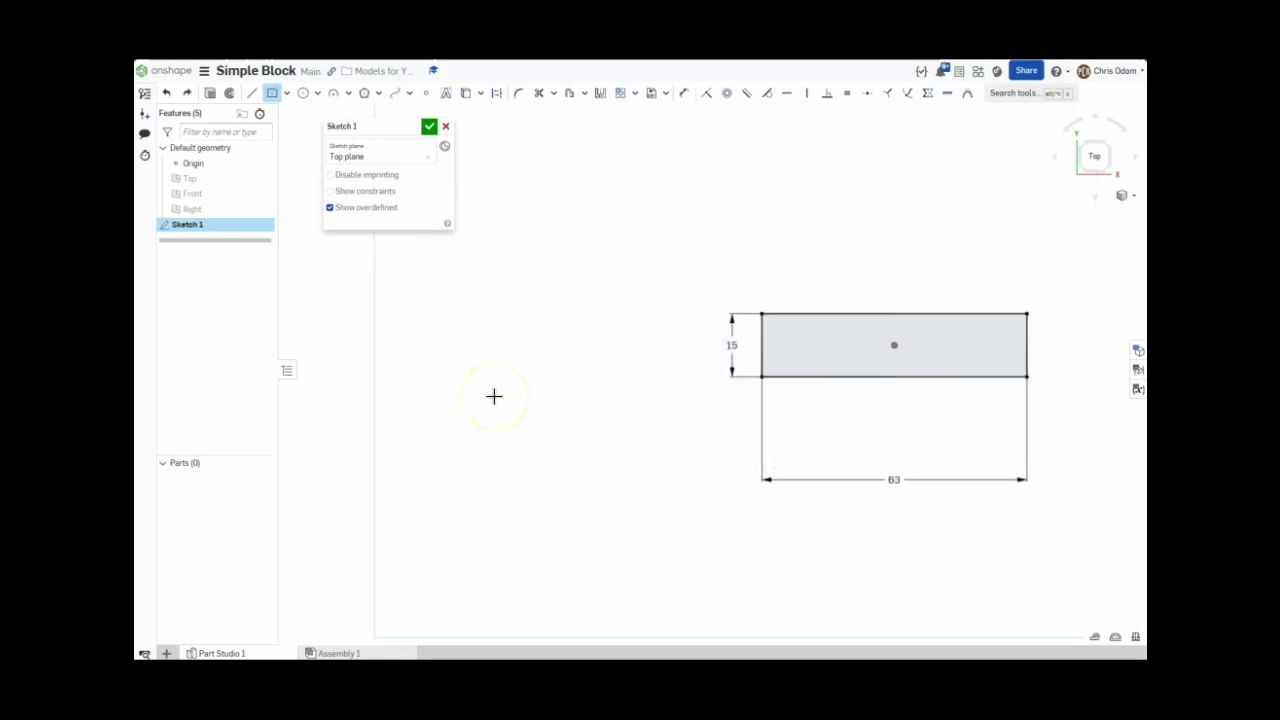
pyautogui.click(509, 396)
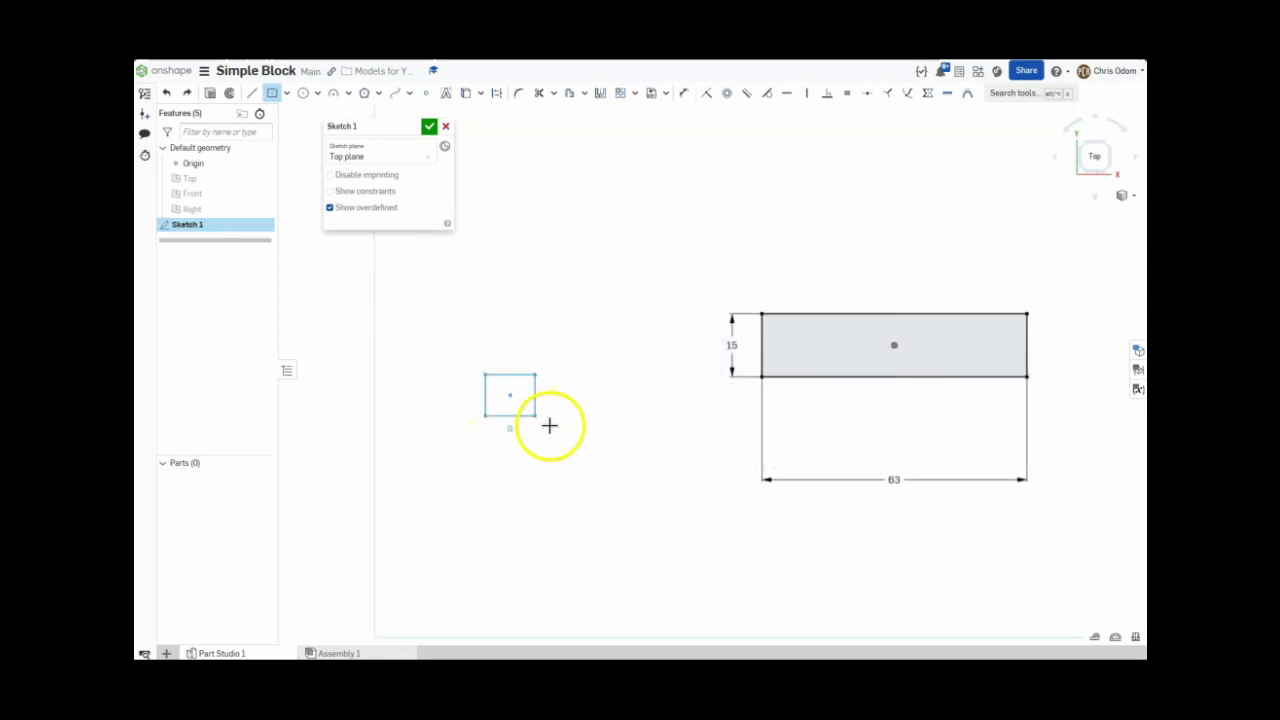
pyautogui.click(601, 460)
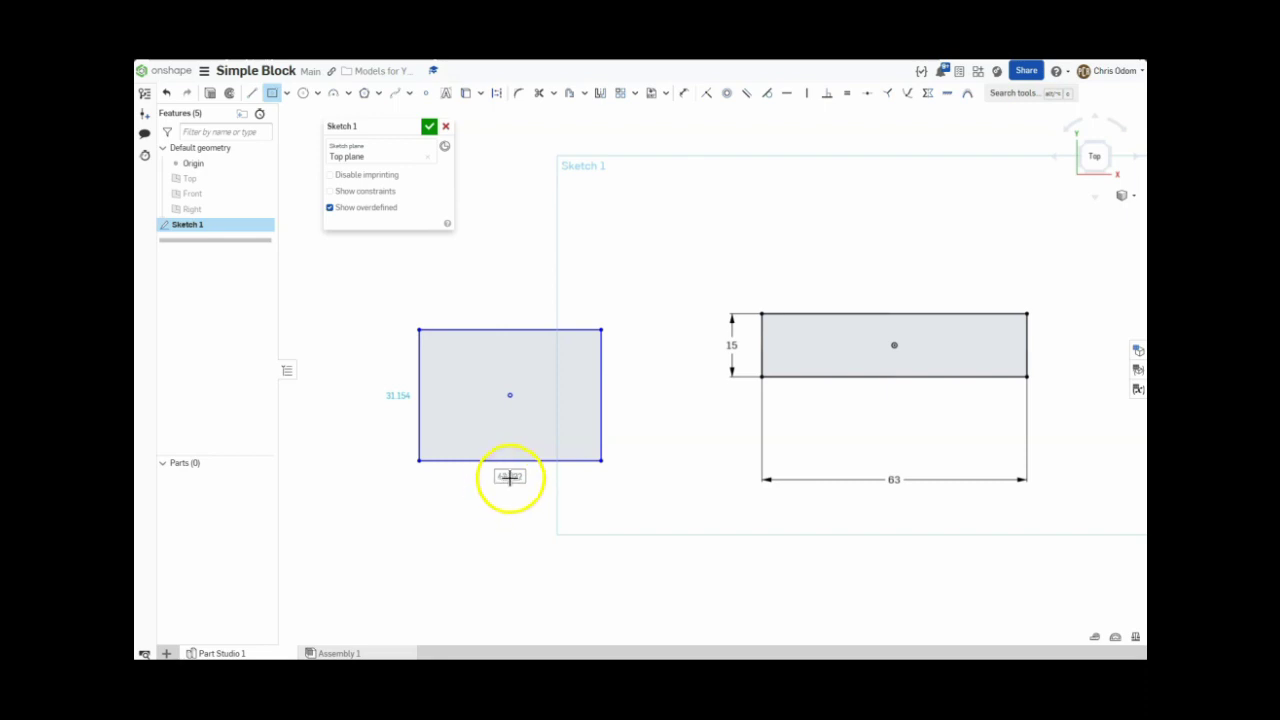
pyautogui.click(509, 477)
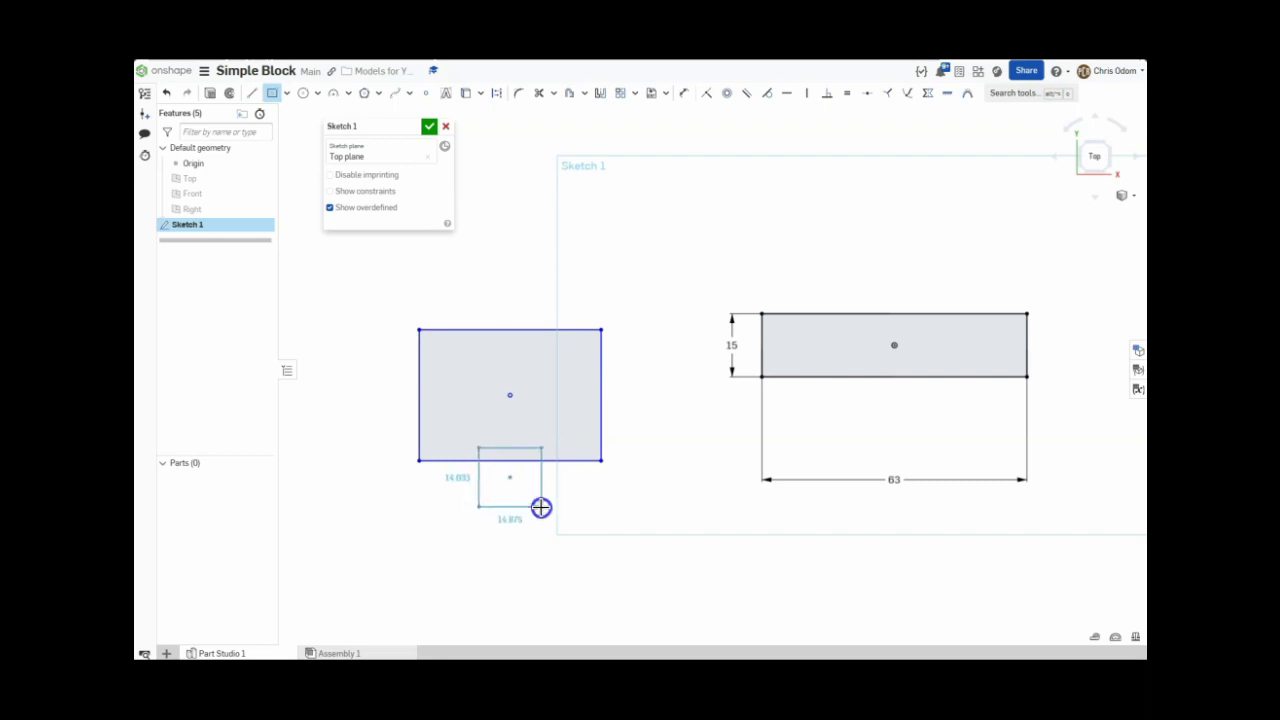
pyautogui.click(541, 507)
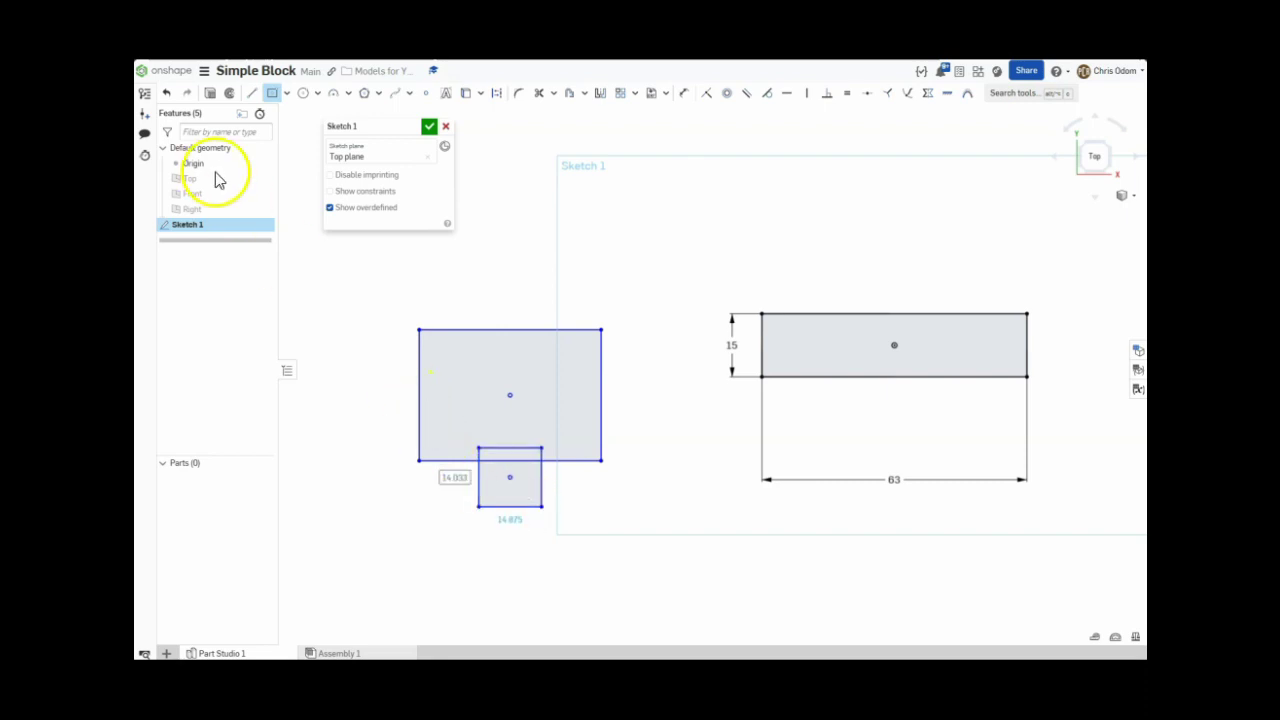
pyautogui.click(167, 95)
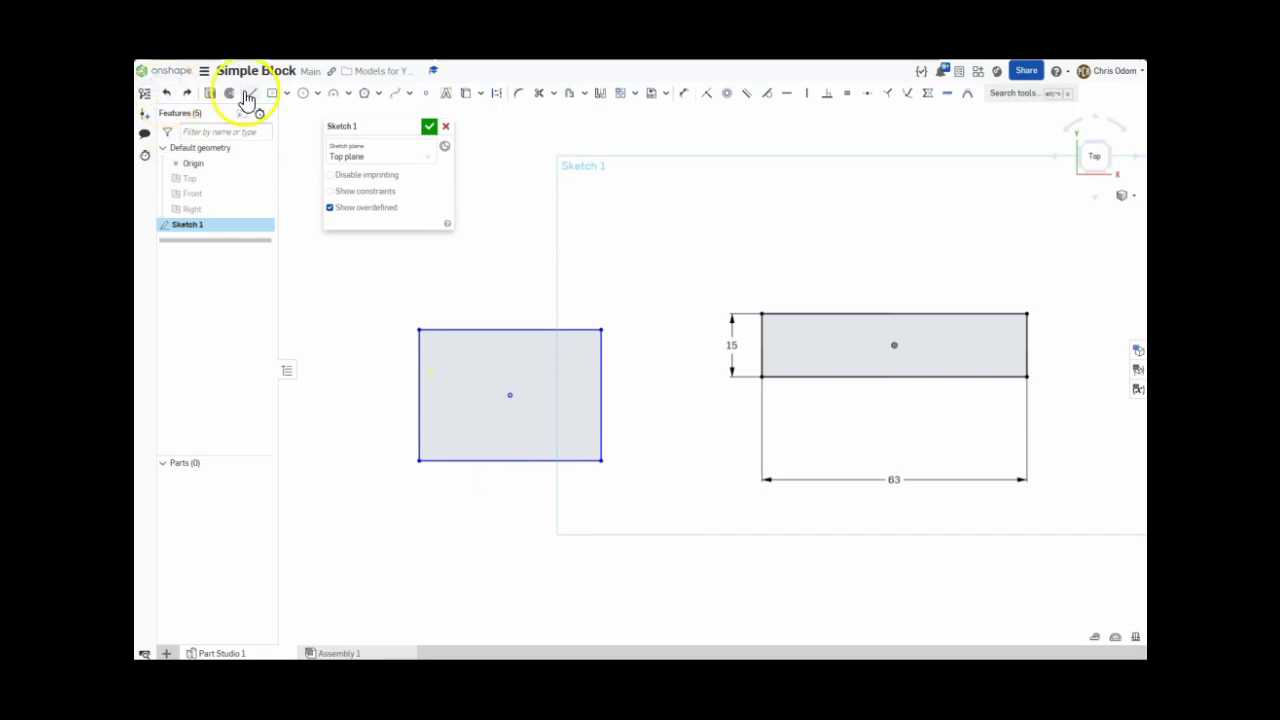
# - Dimension the rectangle 63 mm wide and 15 mm tall
pyautogui.click(685, 100)
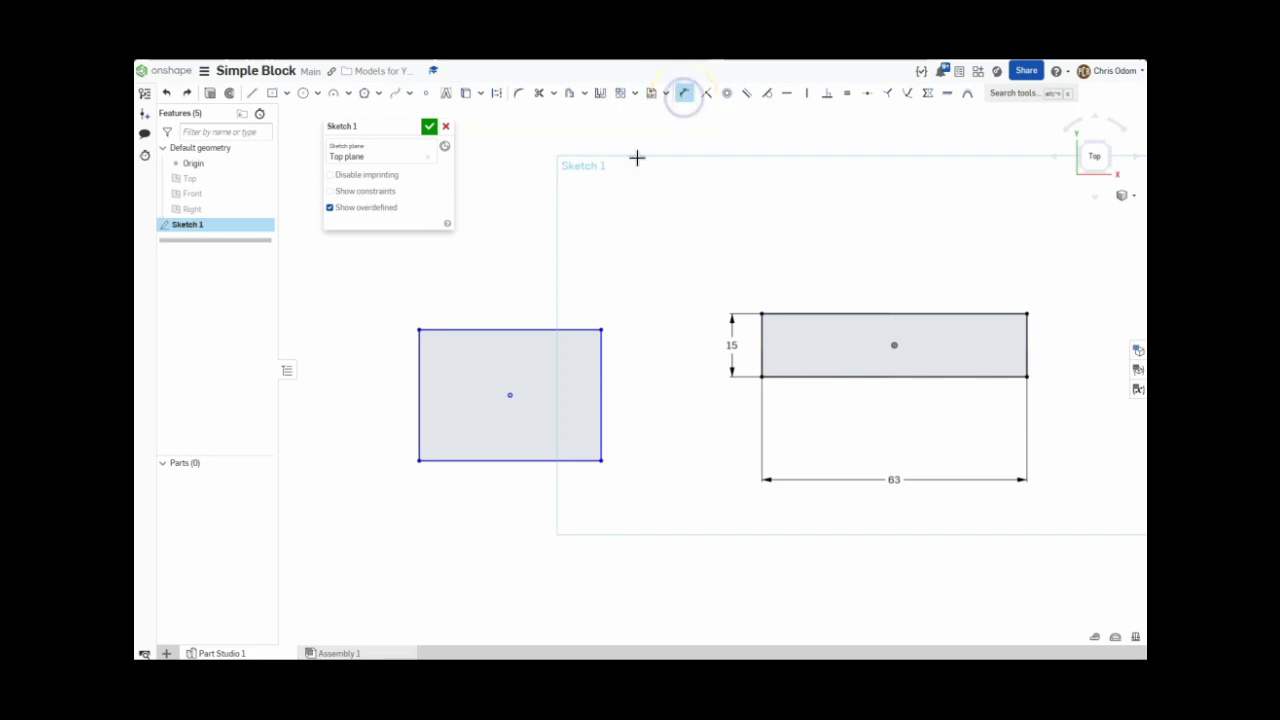
pyautogui.click(506, 460)
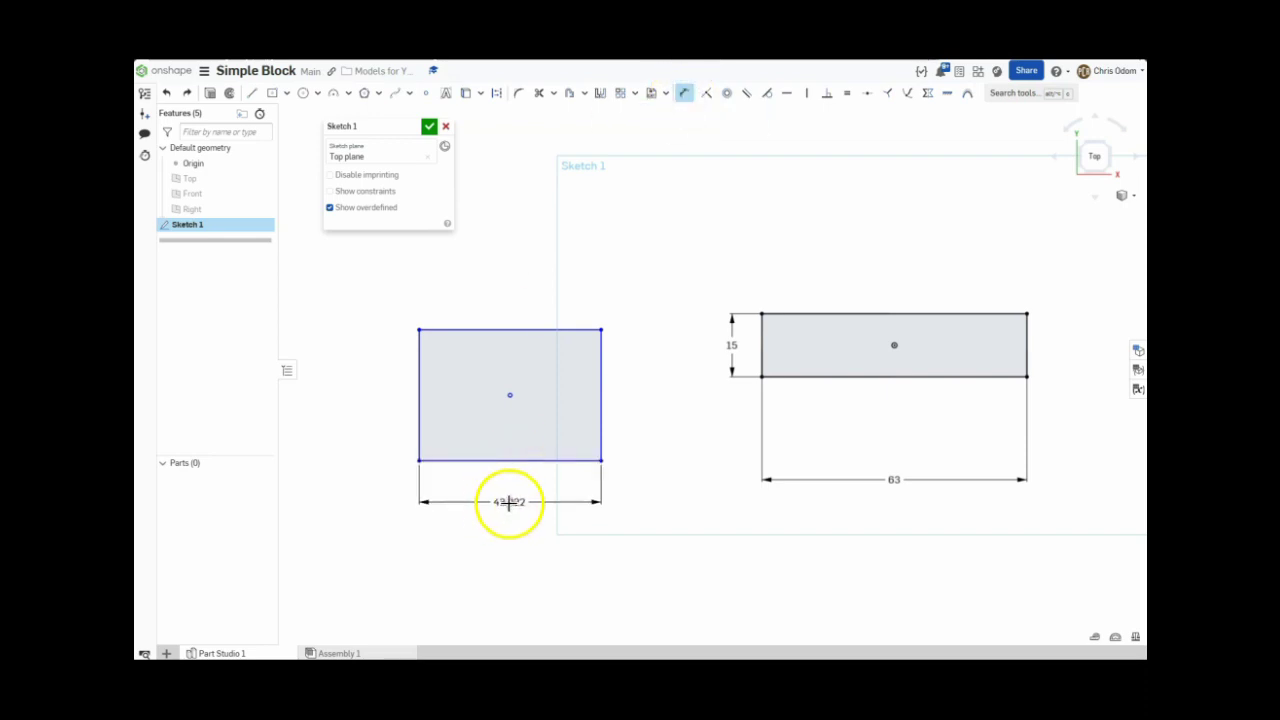
pyautogui.click(509, 503)
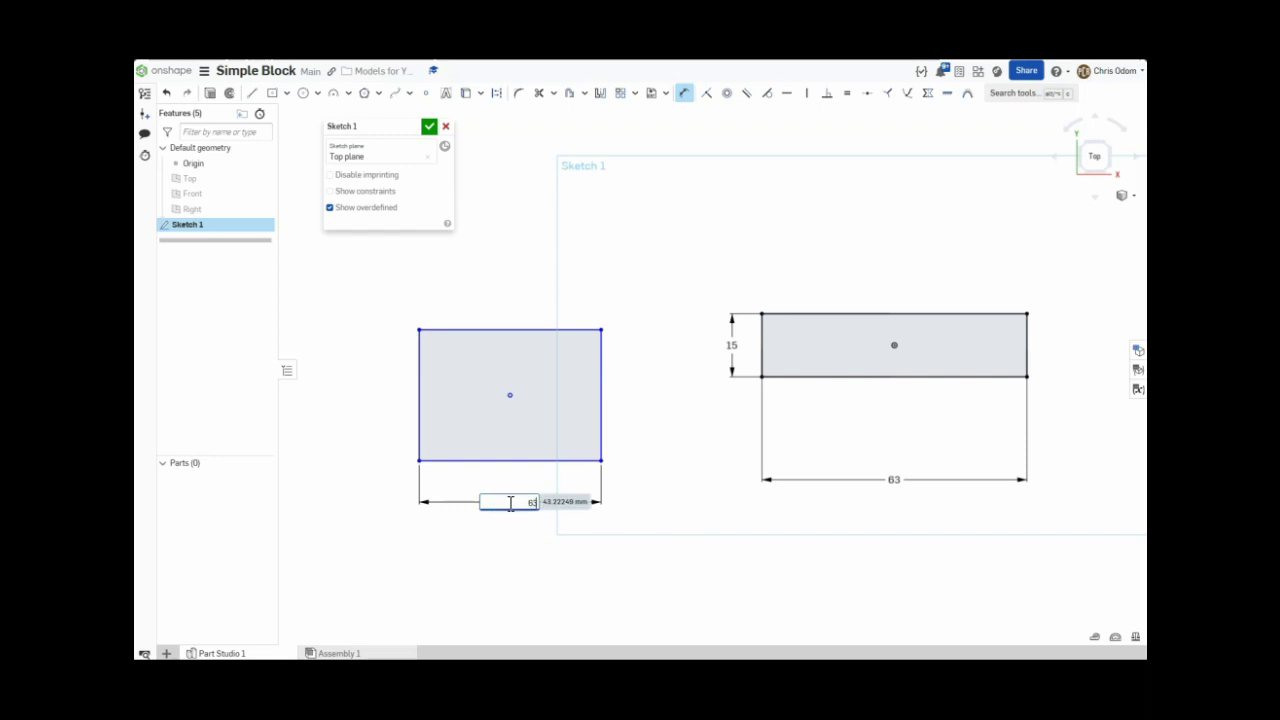
pyautogui.write('63')
pyautogui.press('Return')
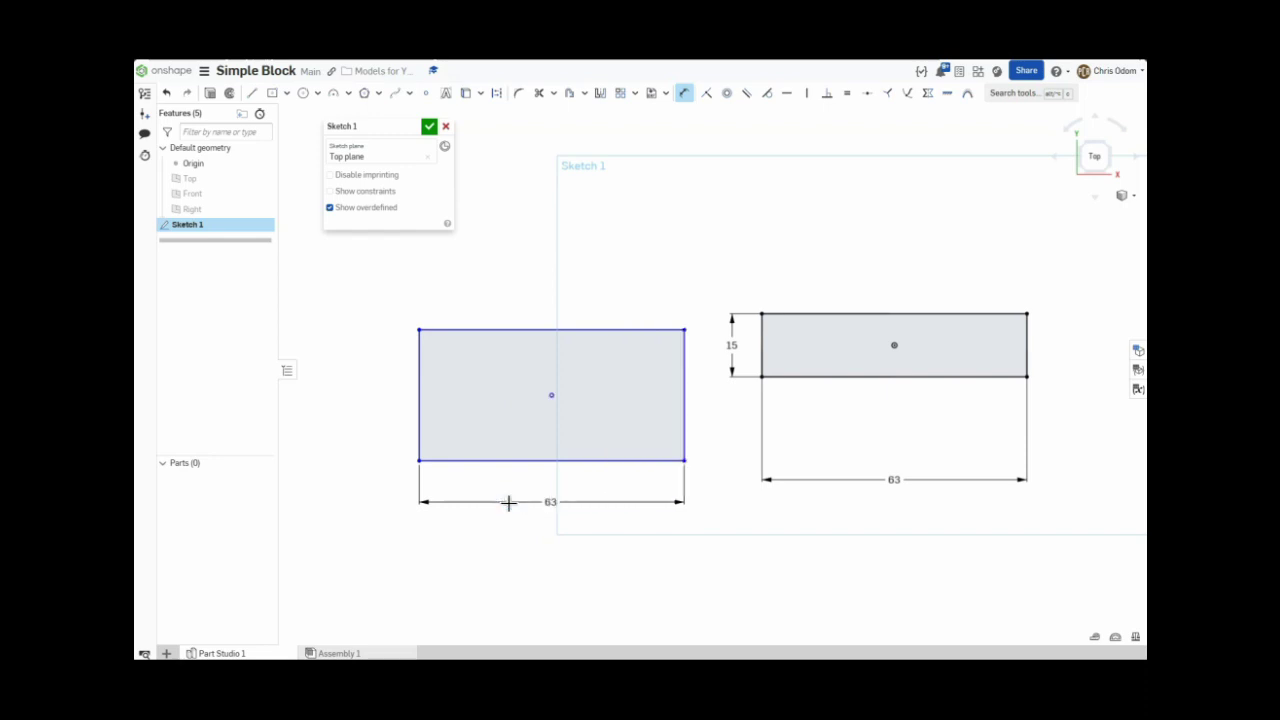
pyautogui.click(418, 395)
pyautogui.click(395, 400)
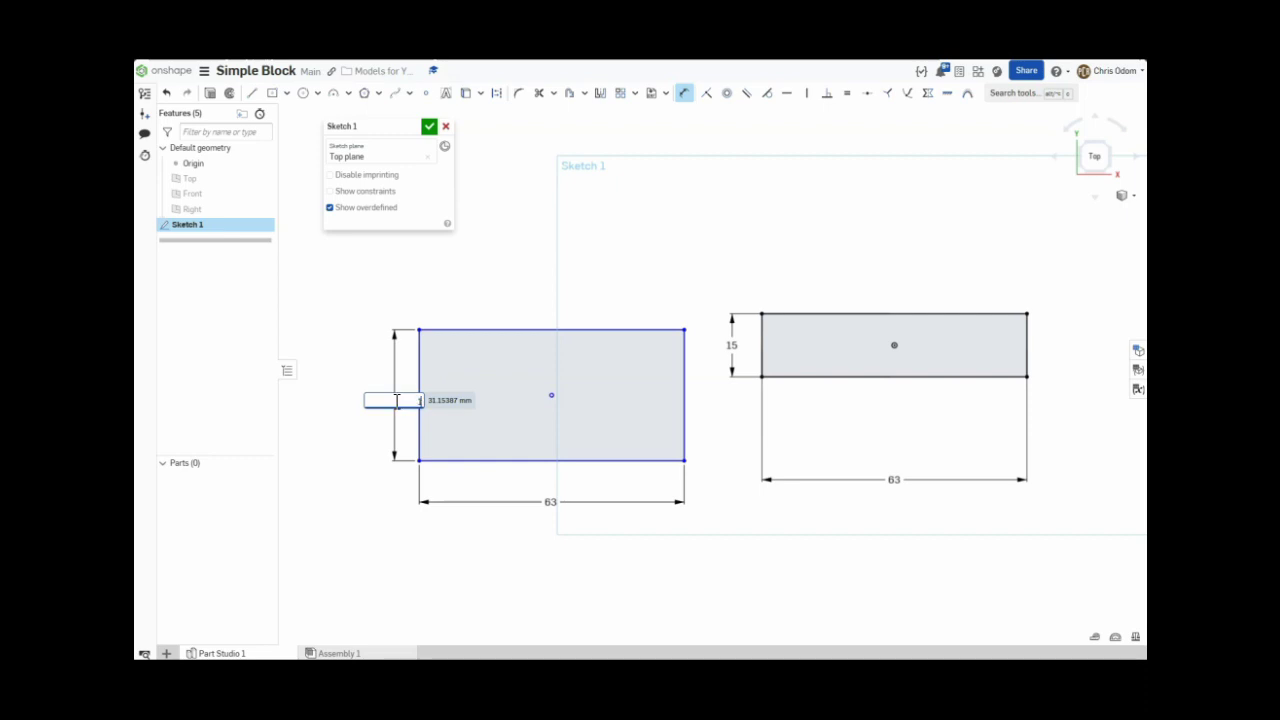
pyautogui.press('Return')
# - Move the 63 and 15 dimension labels closer to the rectangle's edges
pyautogui.click(423, 509)
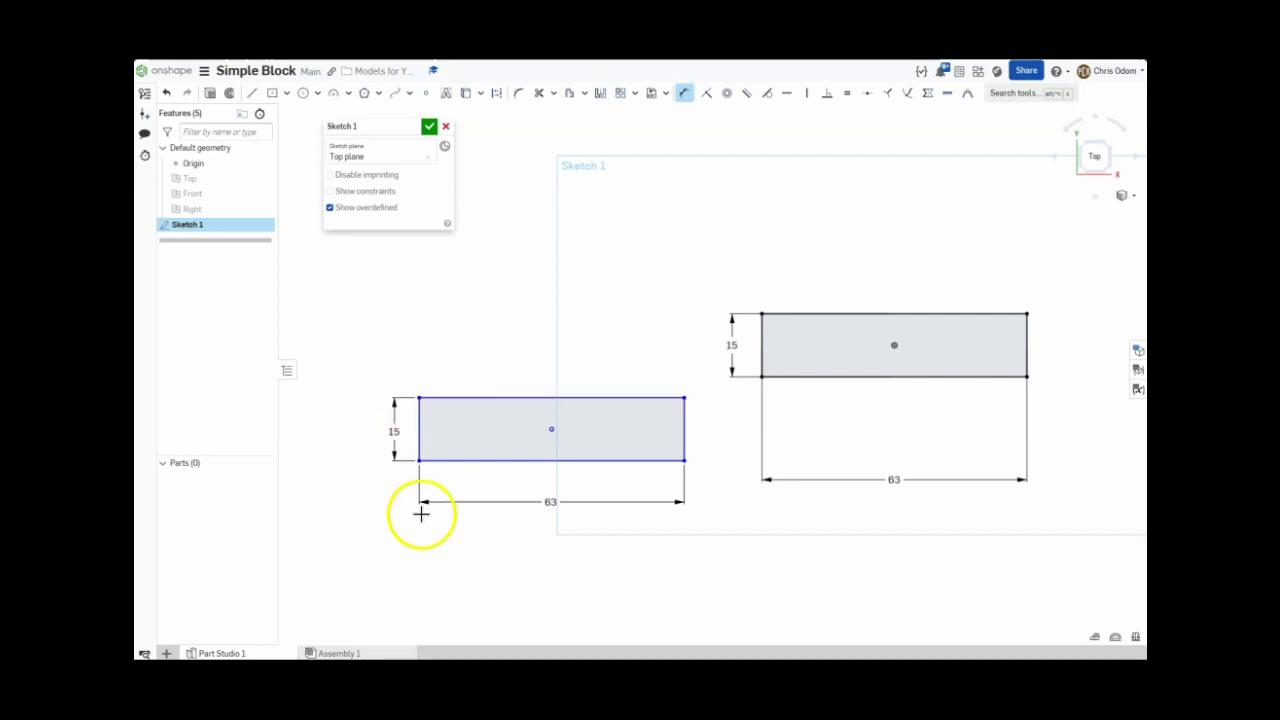
pyautogui.click(548, 441)
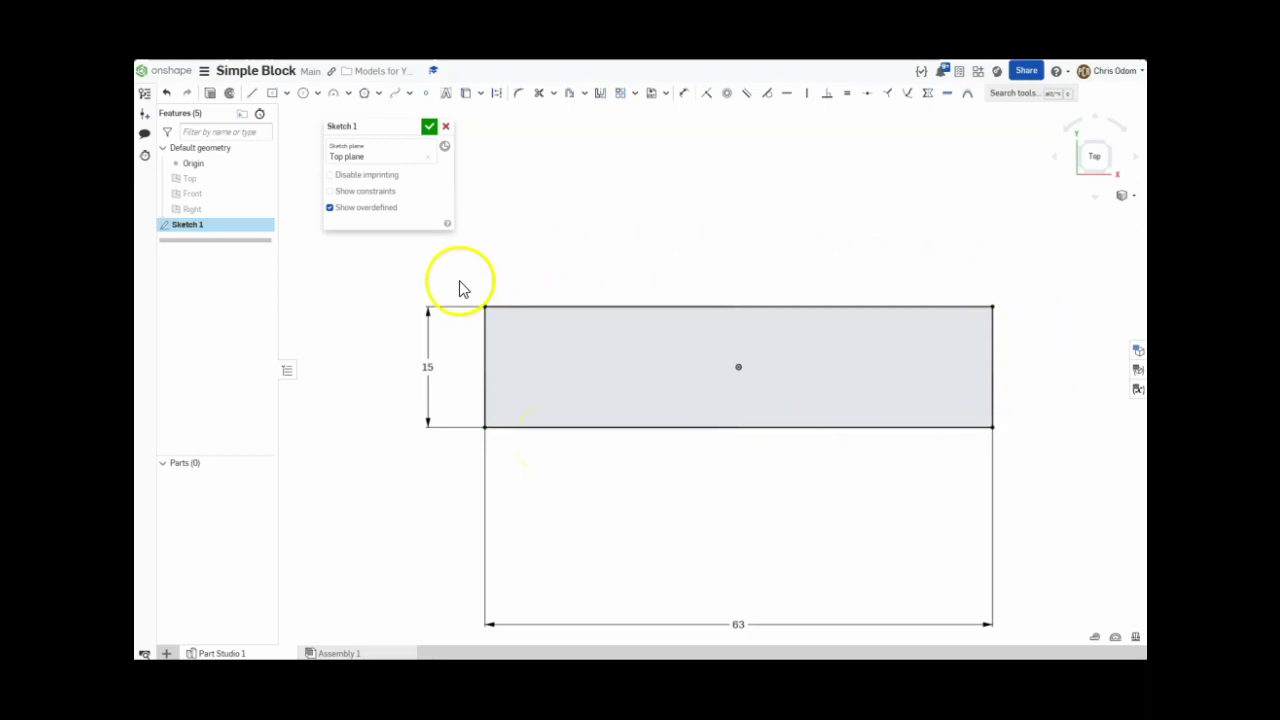
pyautogui.moveTo(740, 622); pyautogui.dragTo(734, 463)
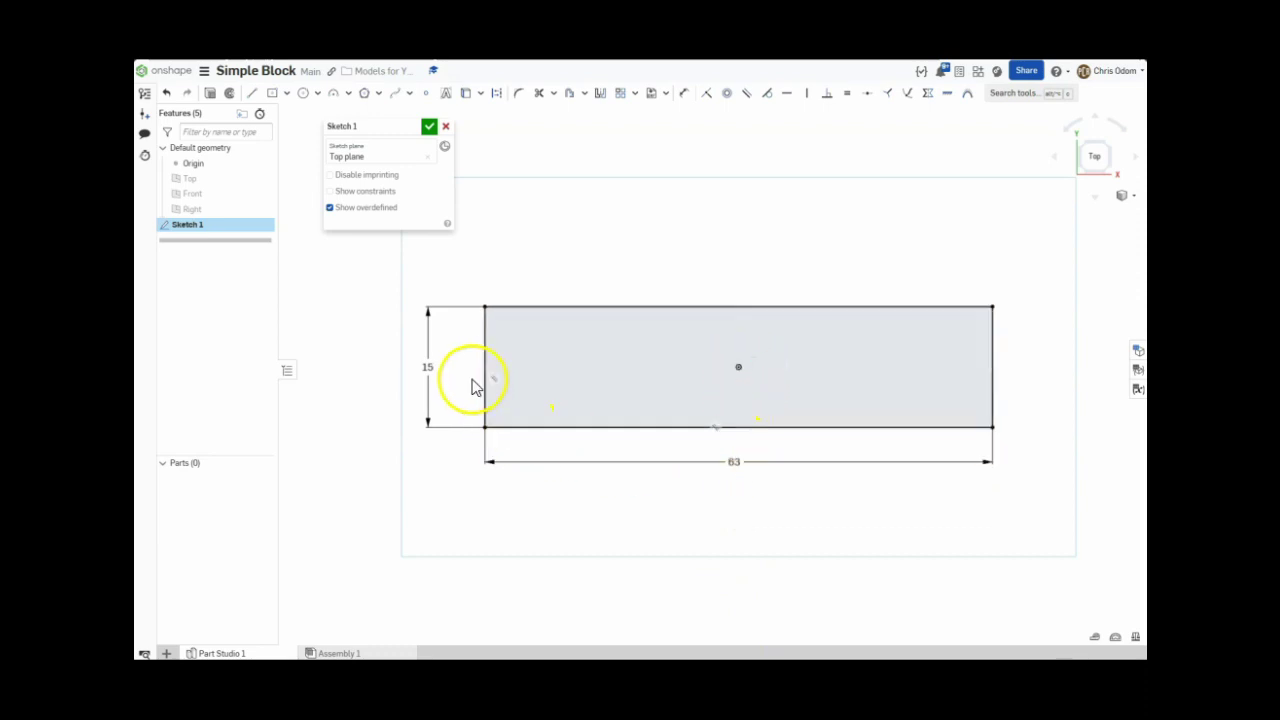
pyautogui.moveTo(435, 365); pyautogui.dragTo(453, 366)
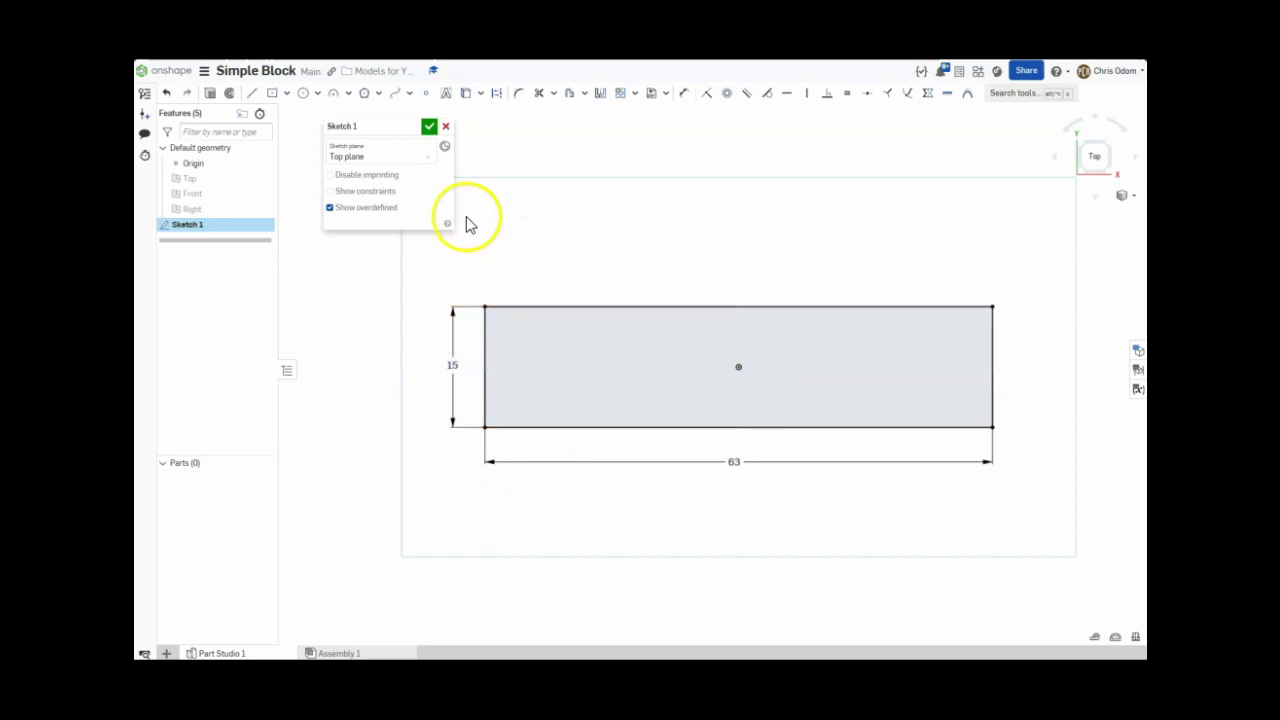
# - Accept Sketch 1, orbit to inspect it at an angle, and bring up the PDF drawing
pyautogui.click(429, 128)
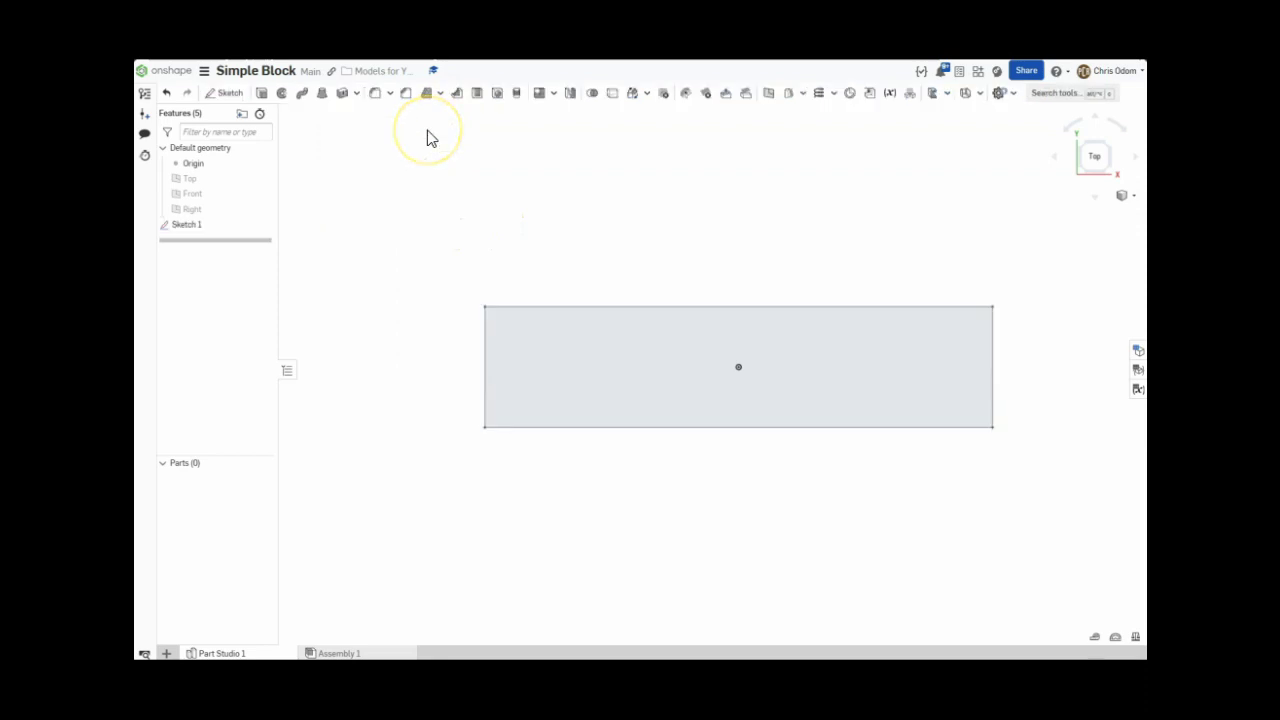
pyautogui.click(402, 236)
pyautogui.moveTo(650, 463); pyautogui.dragTo(643, 418, button='right')
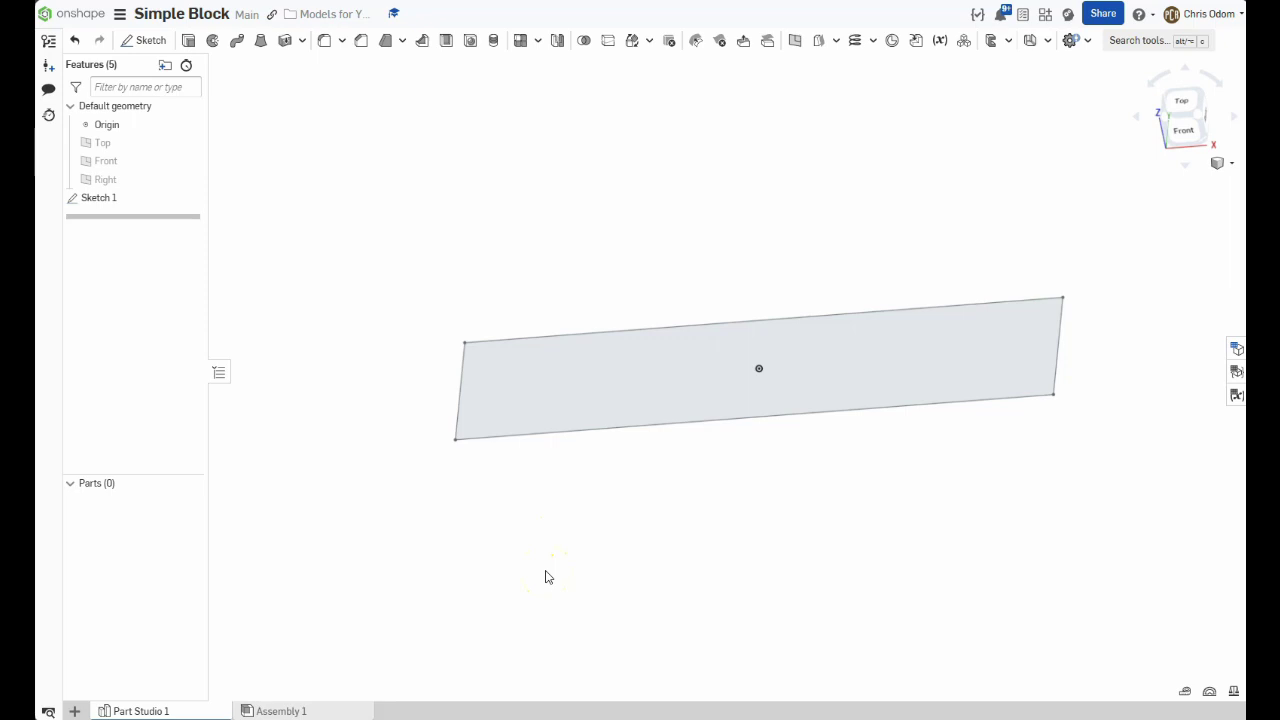
pyautogui.moveTo(557, 492)
pyautogui.mouseDown(button='right')
pyautogui.moveTo(566, 531)
pyautogui.moveTo(558, 477)
pyautogui.mouseUp(button='right')
pyautogui.hotkey('alt', 'Tab')
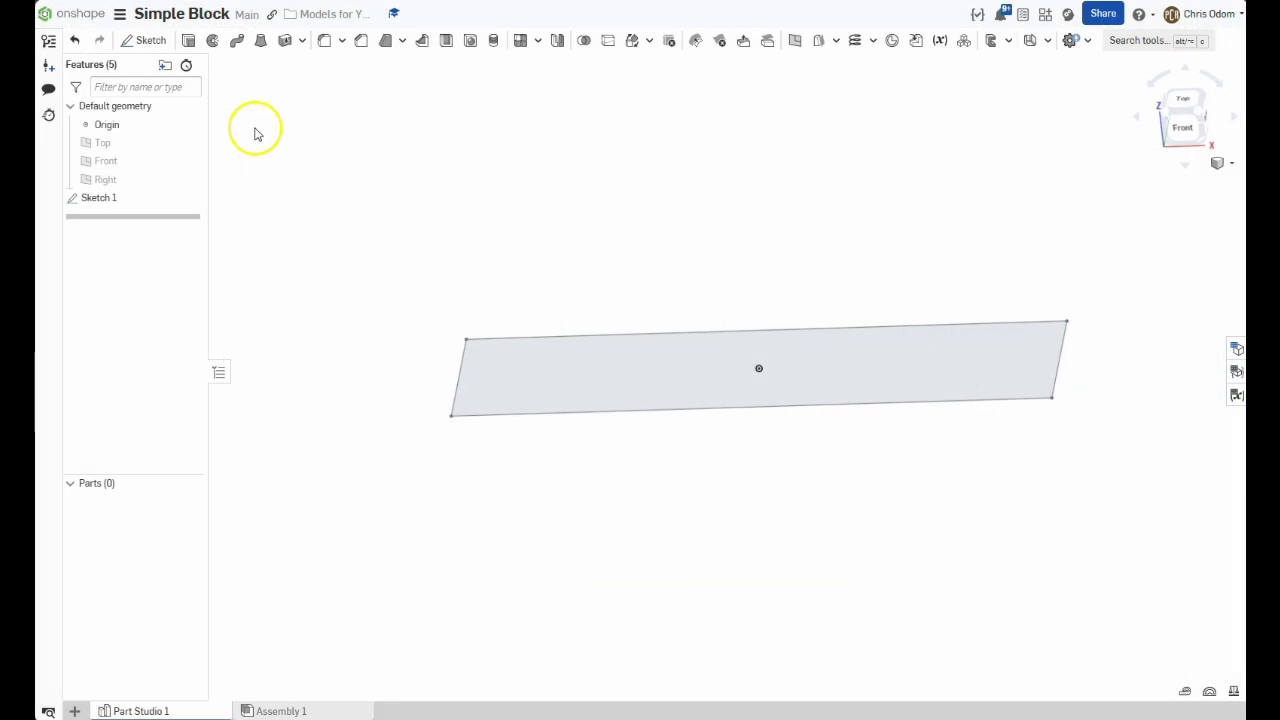
# - Extrude the rectangle region 30 mm deep to create the solid Part 1
pyautogui.click(189, 42)
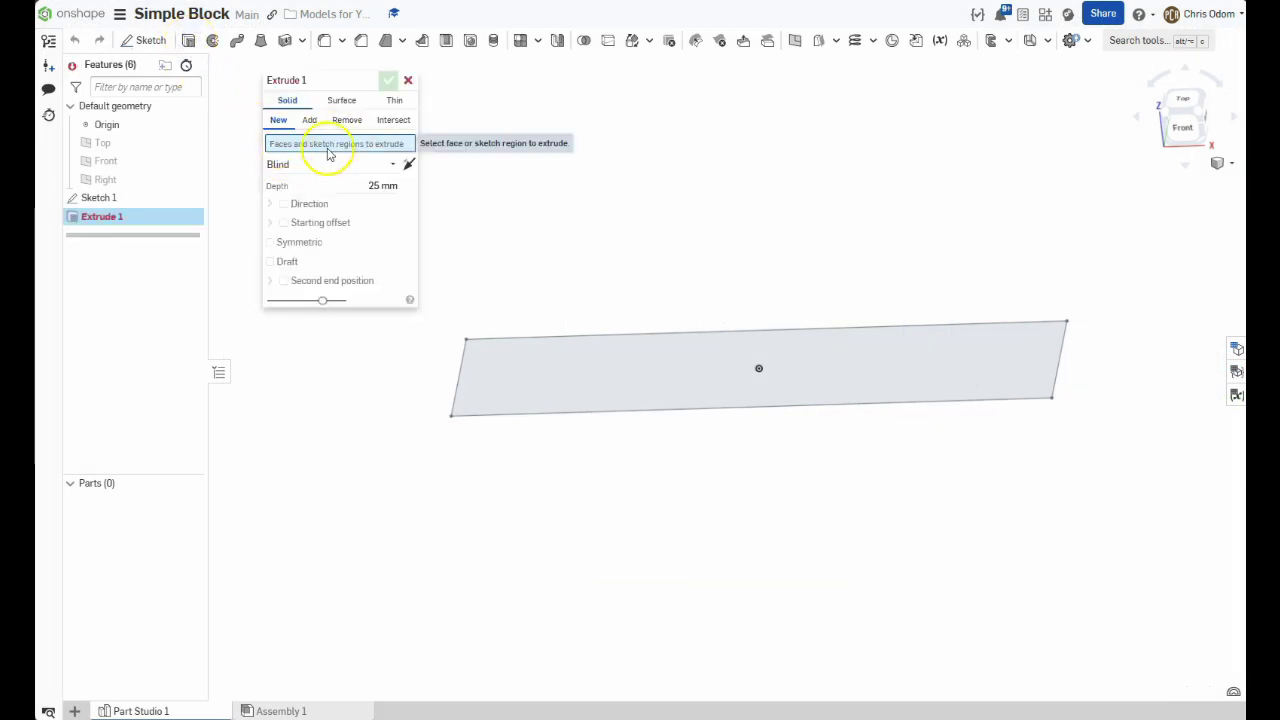
pyautogui.click(561, 373)
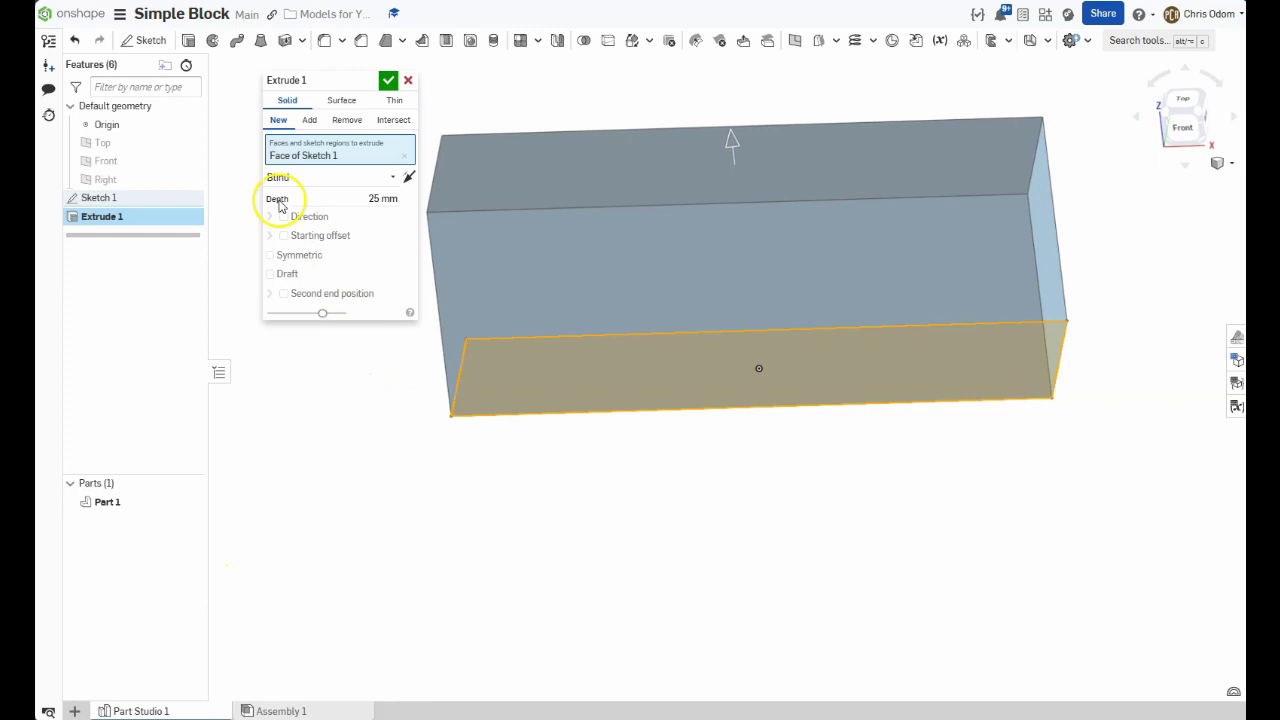
pyautogui.click(367, 198)
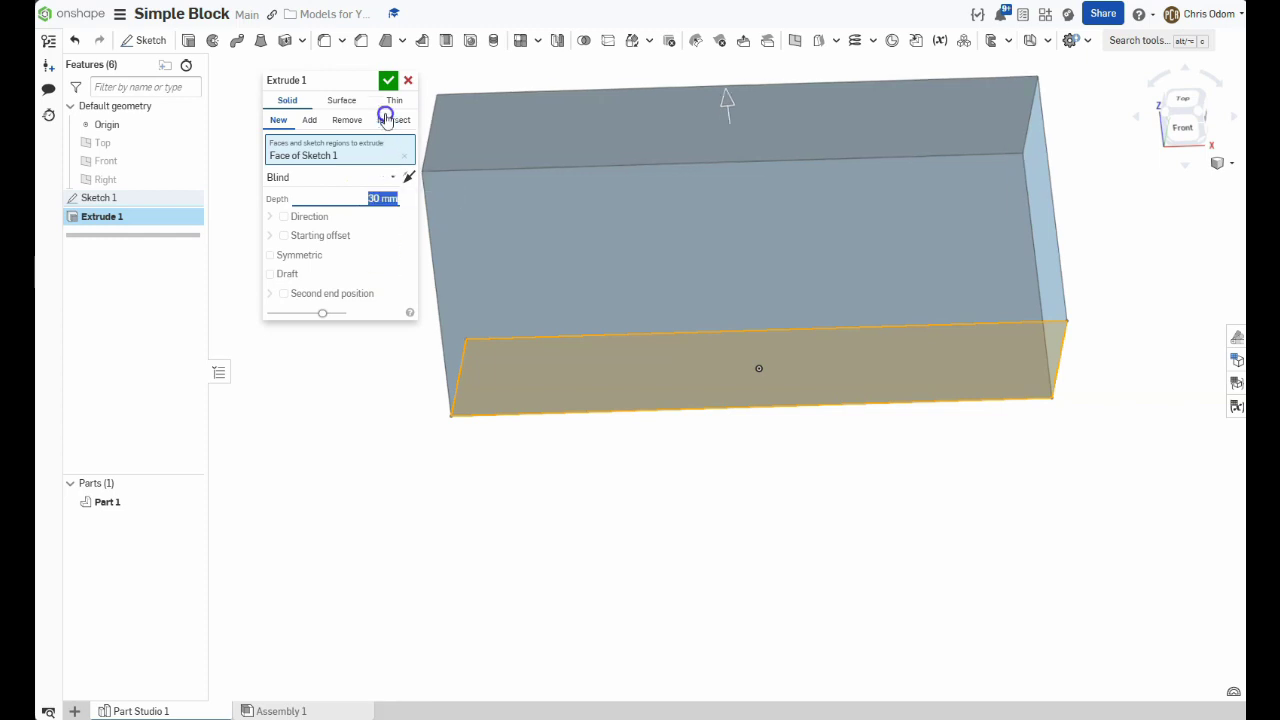
pyautogui.click(388, 81)
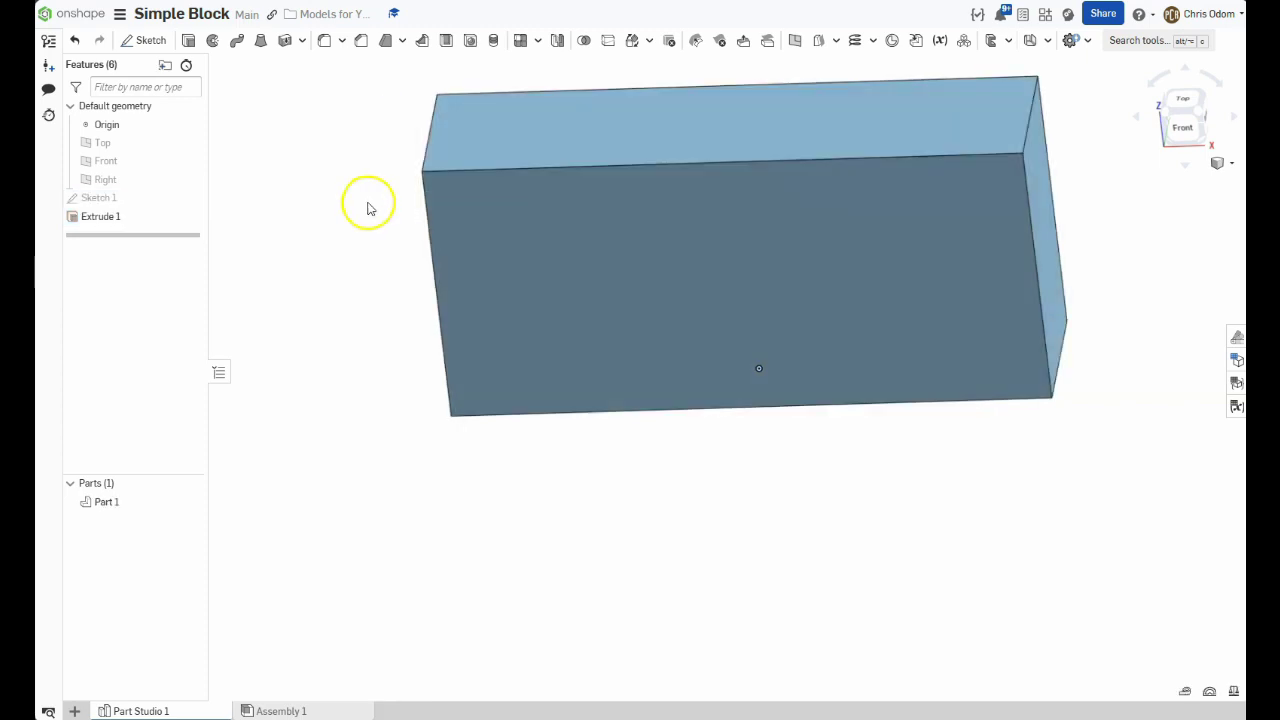
pyautogui.moveTo(381, 185)
pyautogui.mouseDown(button='right')
pyautogui.moveTo(423, 163)
pyautogui.moveTo(370, 158)
pyautogui.mouseUp(button='right')
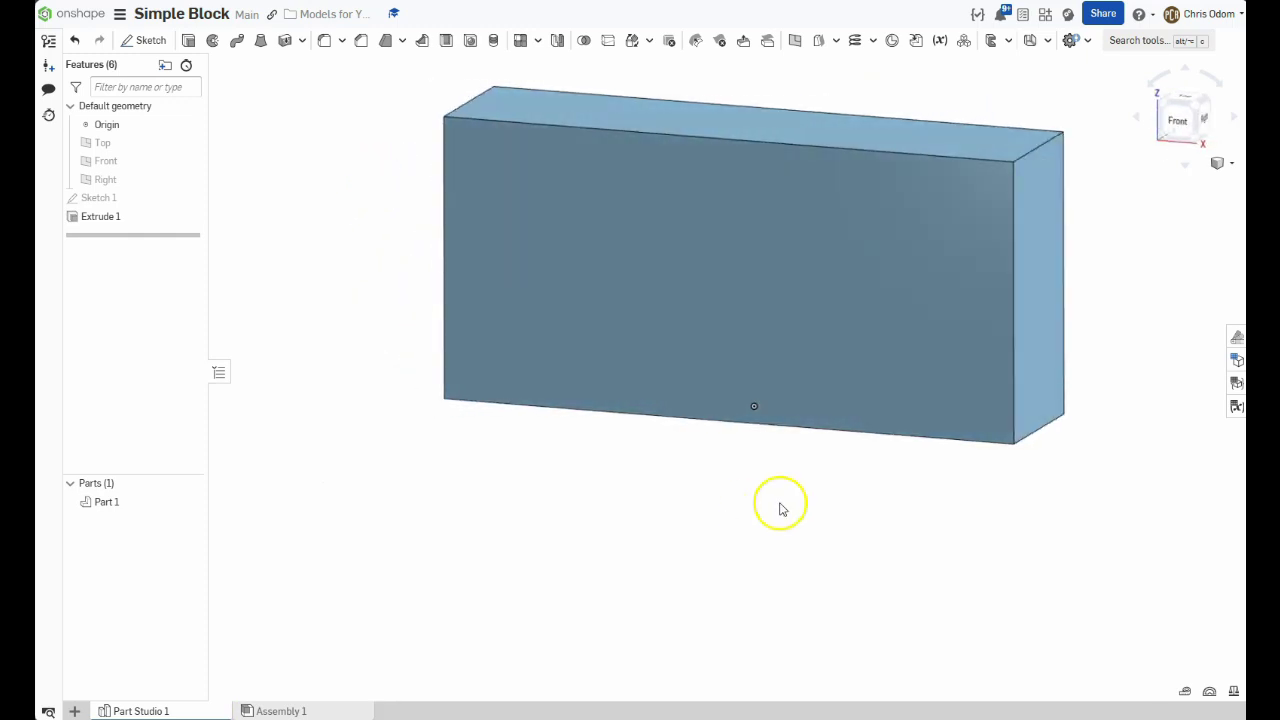
pyautogui.moveTo(826, 471); pyautogui.dragTo(816, 487, button='right')
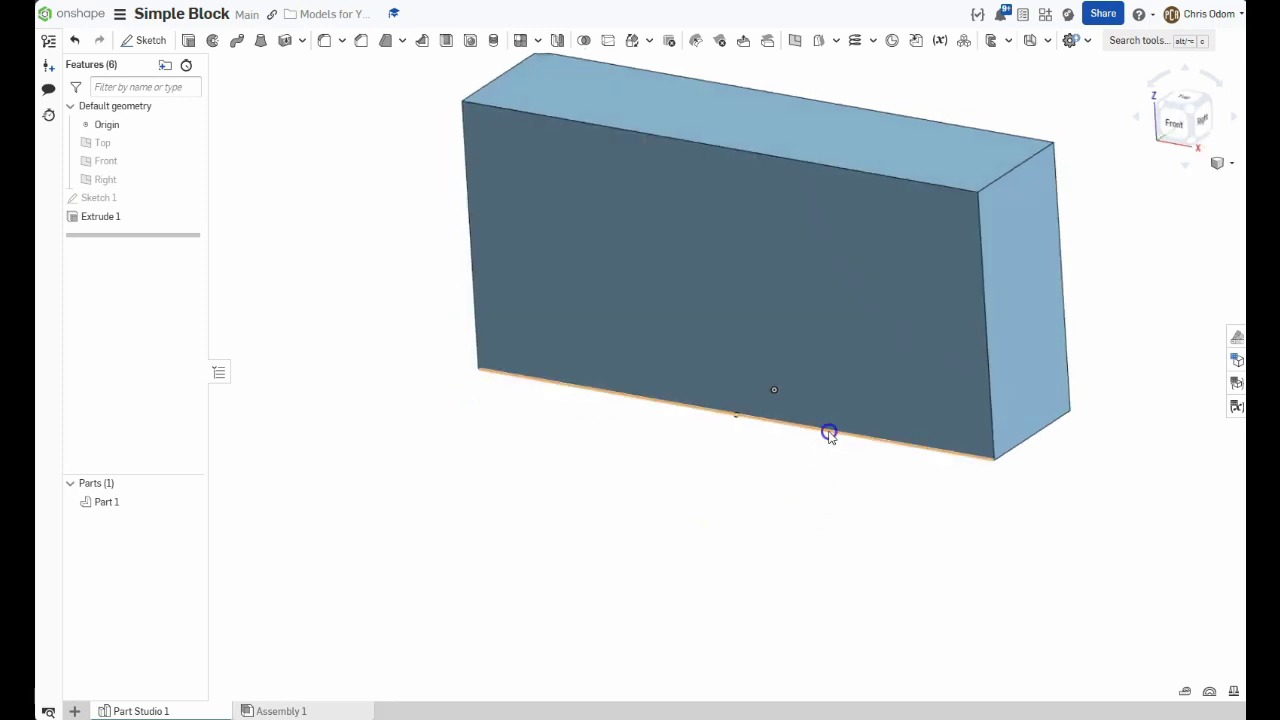
pyautogui.click(829, 434)
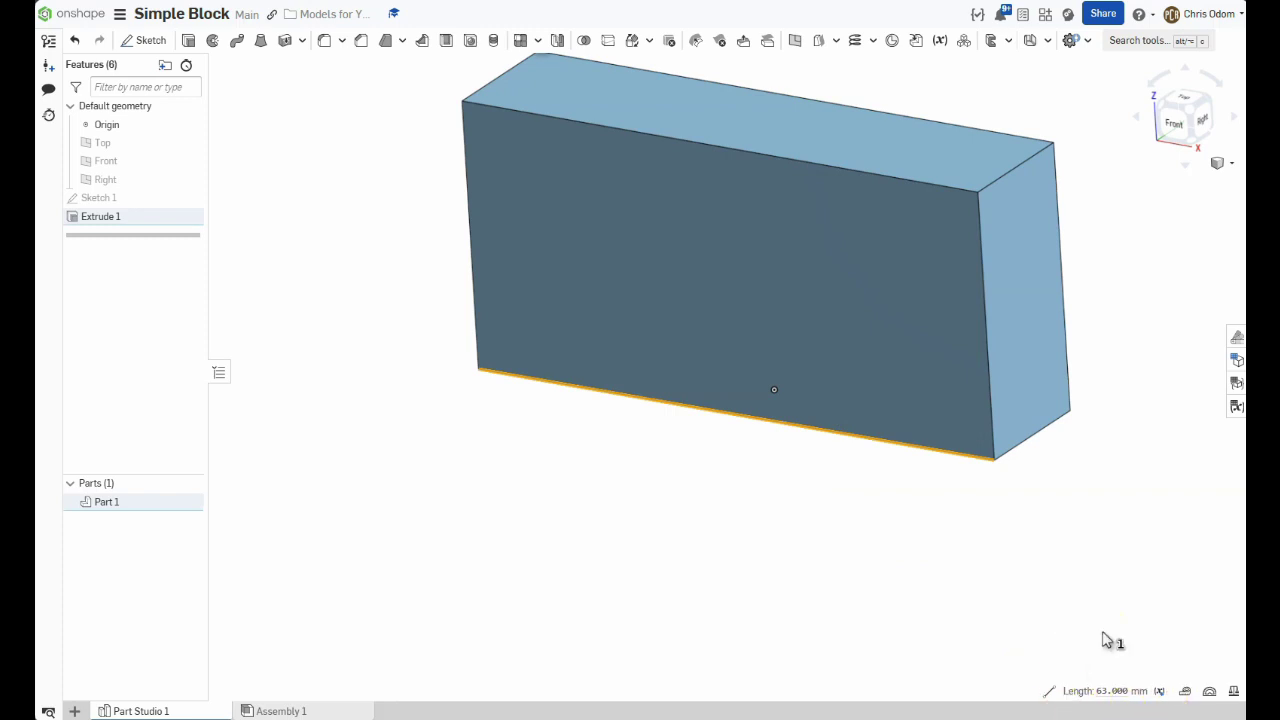
pyautogui.click(1046, 430)
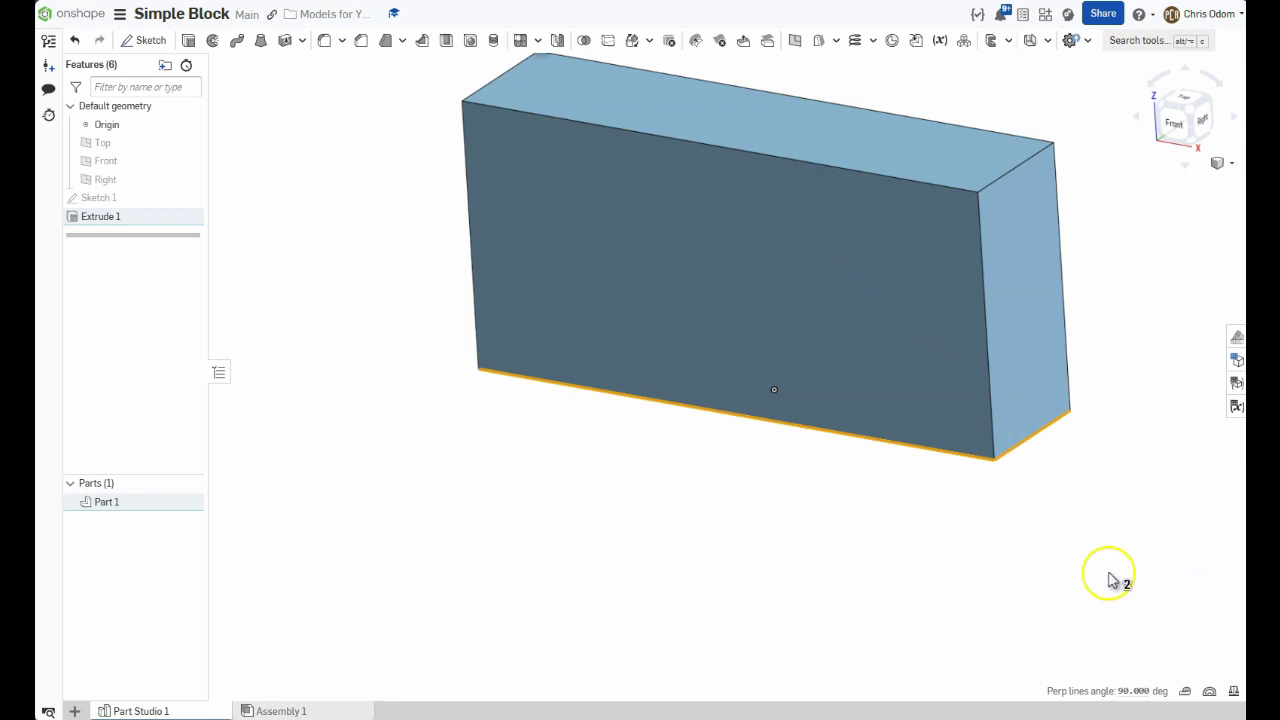
pyautogui.click(1083, 538)
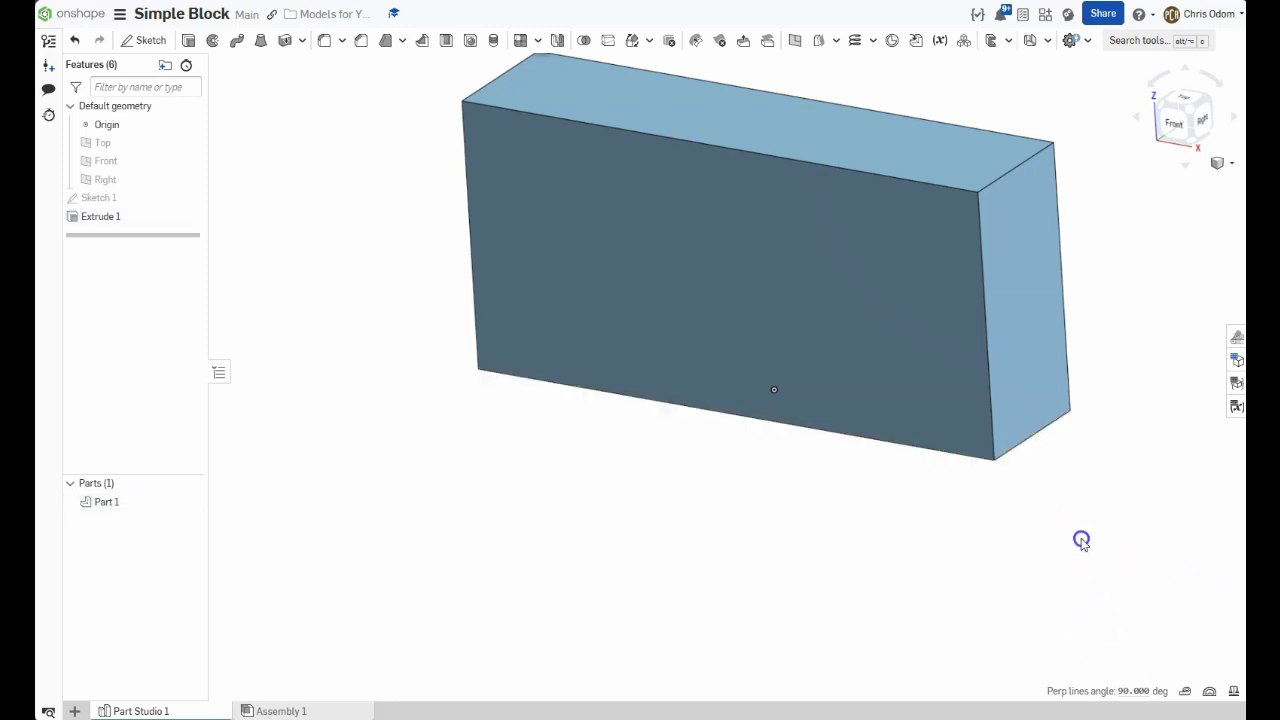
pyautogui.click(931, 449)
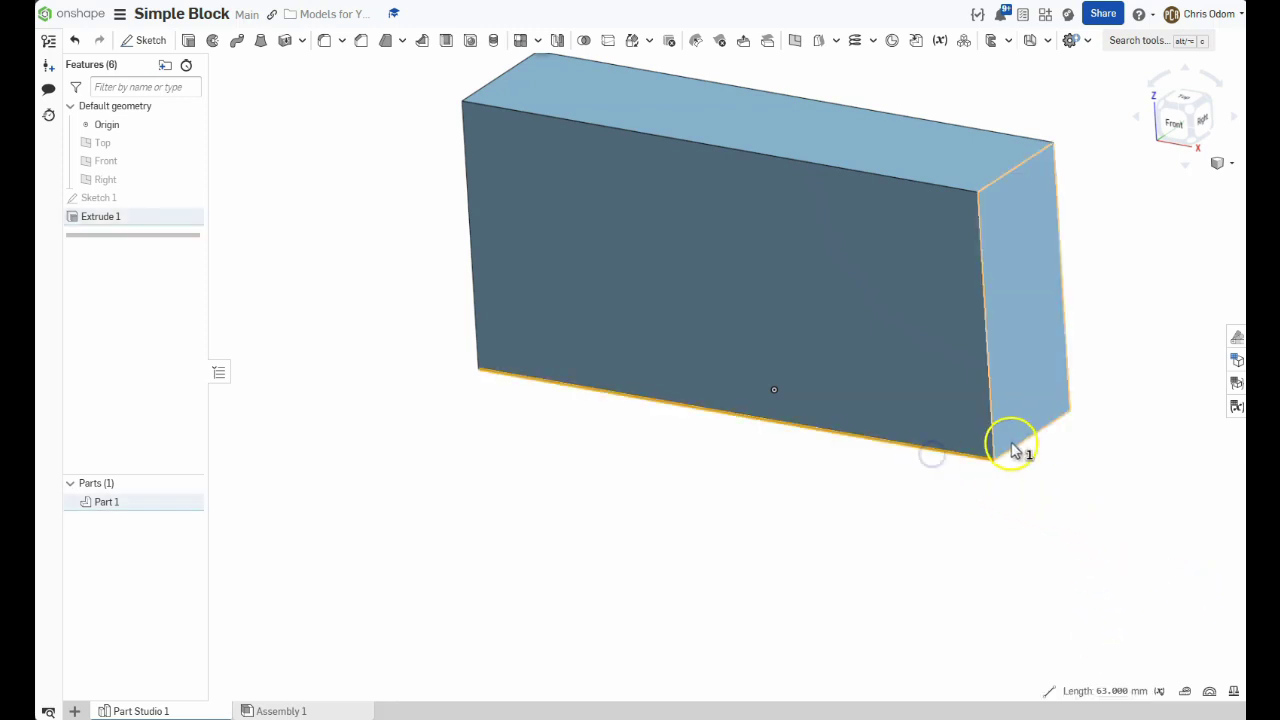
pyautogui.click(1020, 548)
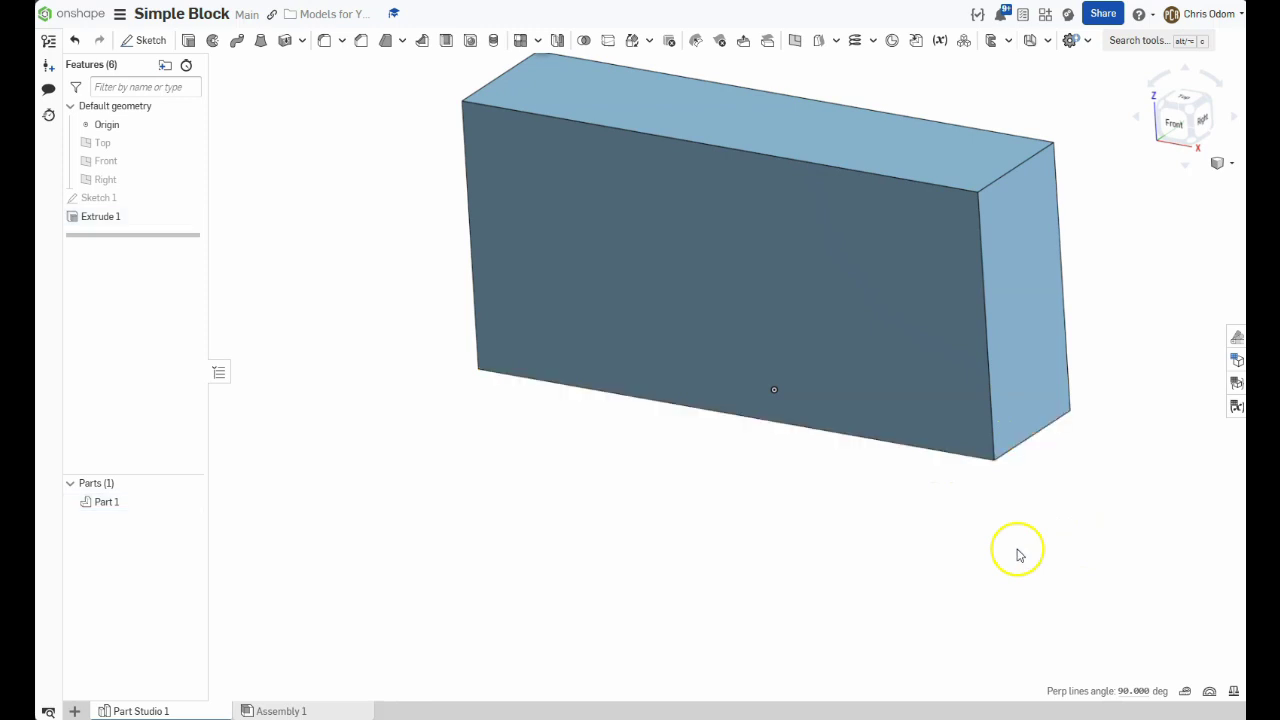
pyautogui.click(1015, 447)
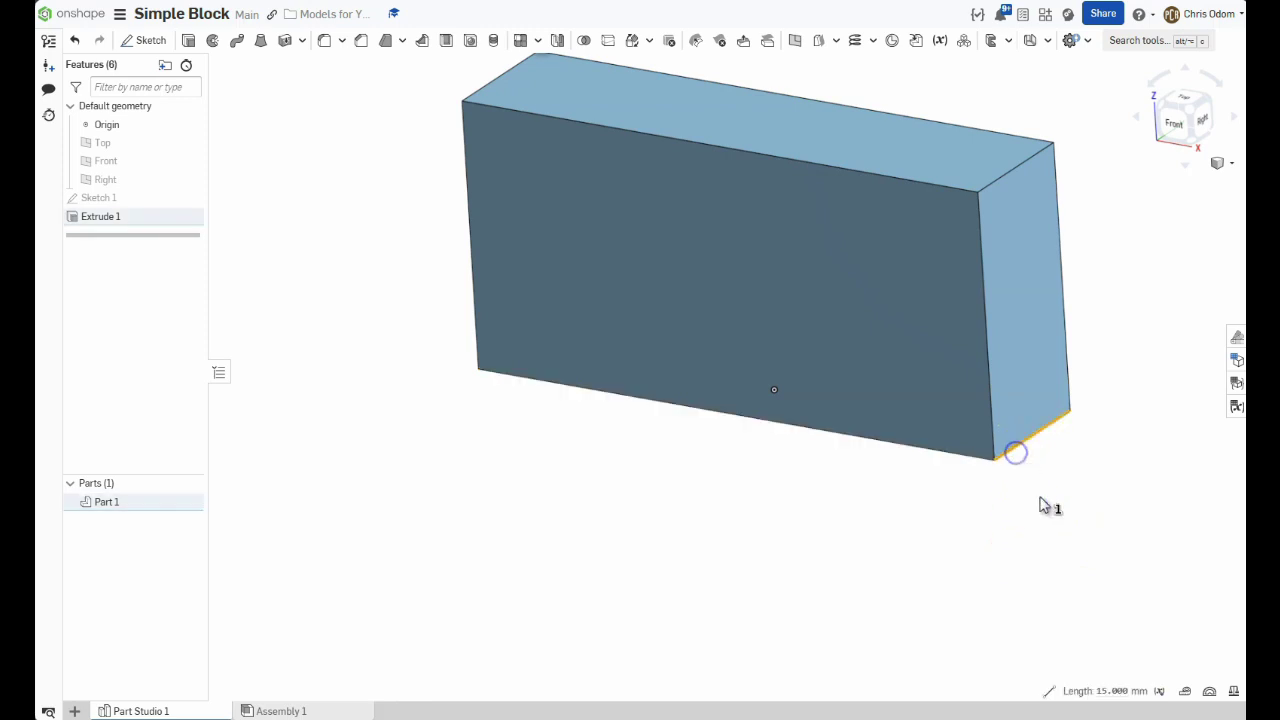
pyautogui.click(1131, 623)
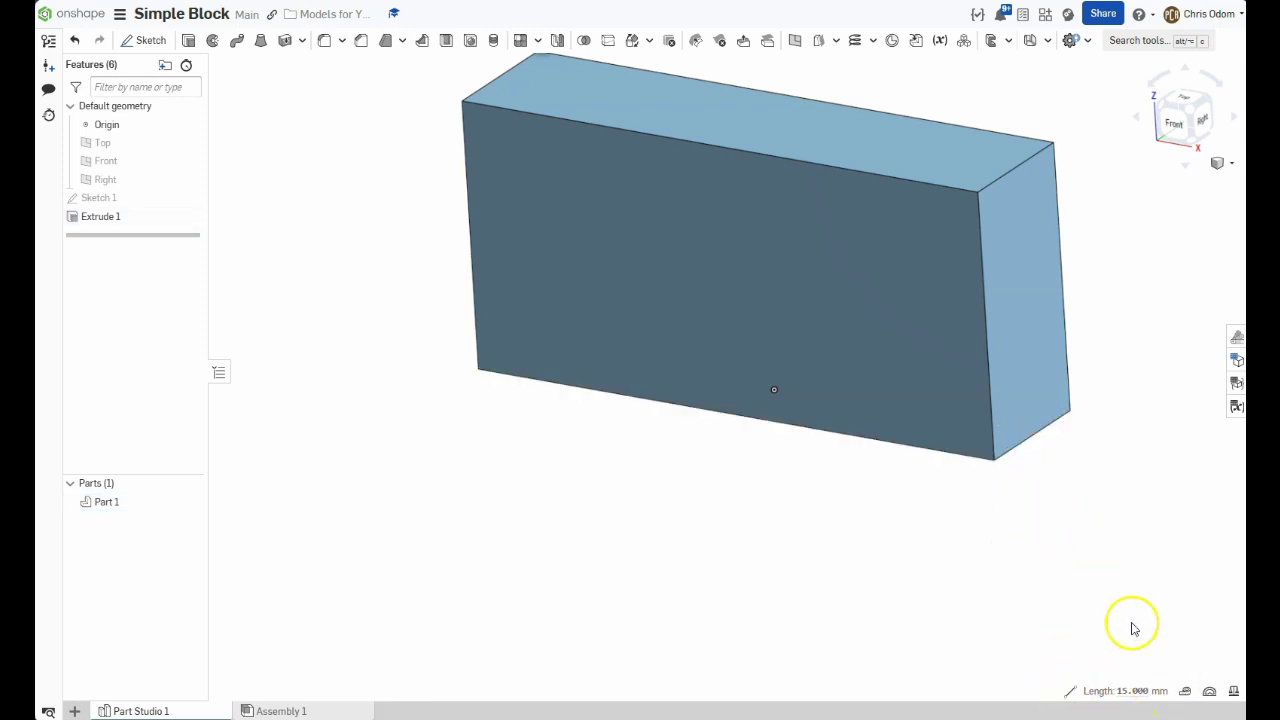
pyautogui.click(1064, 342)
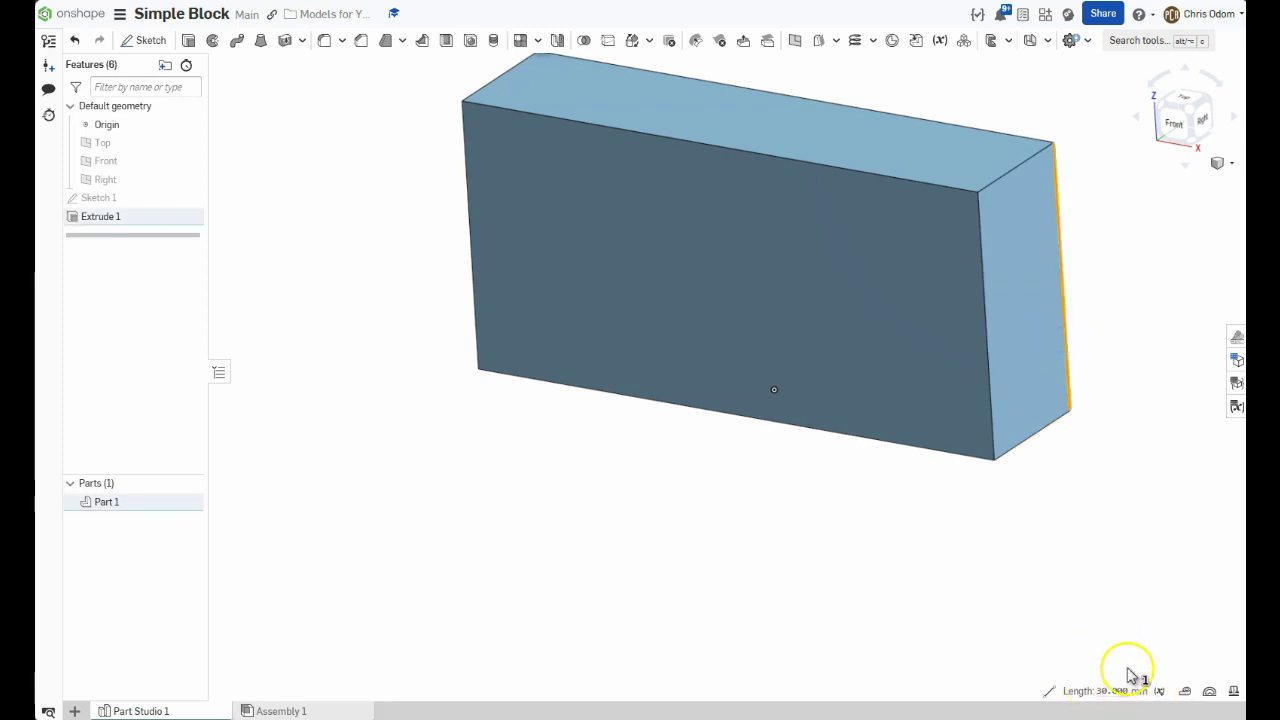
pyautogui.click(1121, 571)
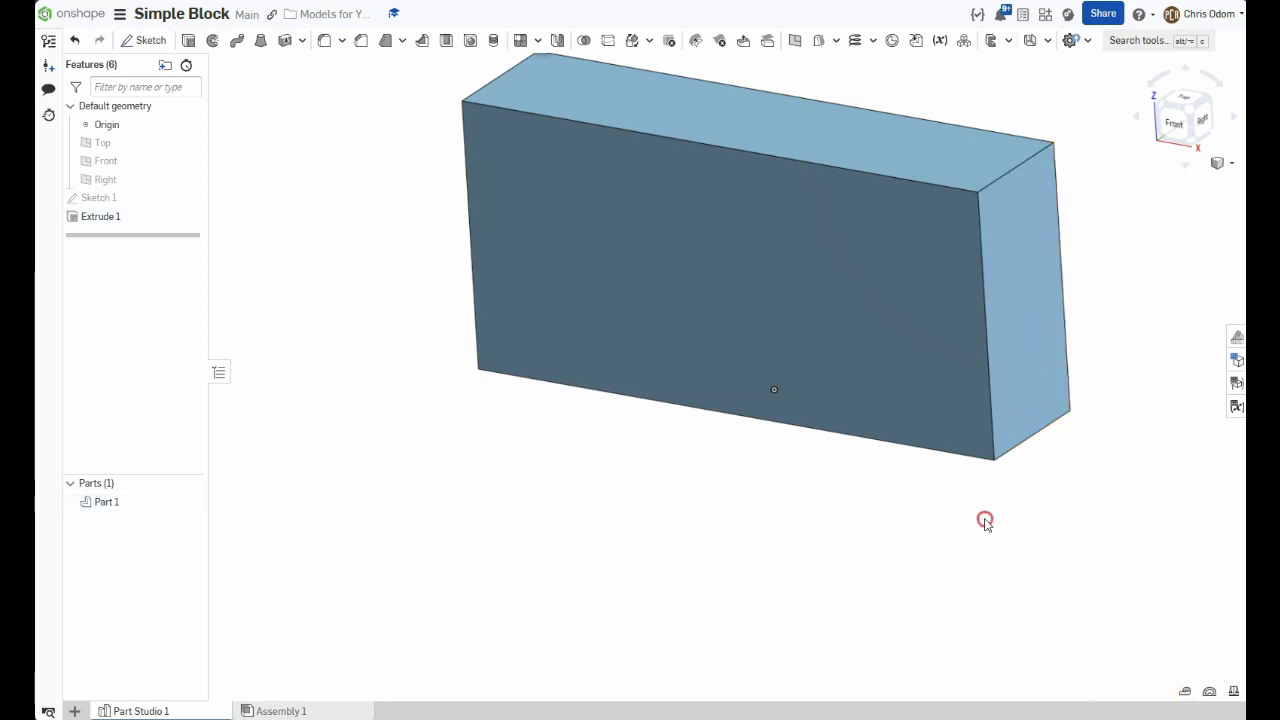
pyautogui.moveTo(985, 521); pyautogui.dragTo(975, 496, button='right')
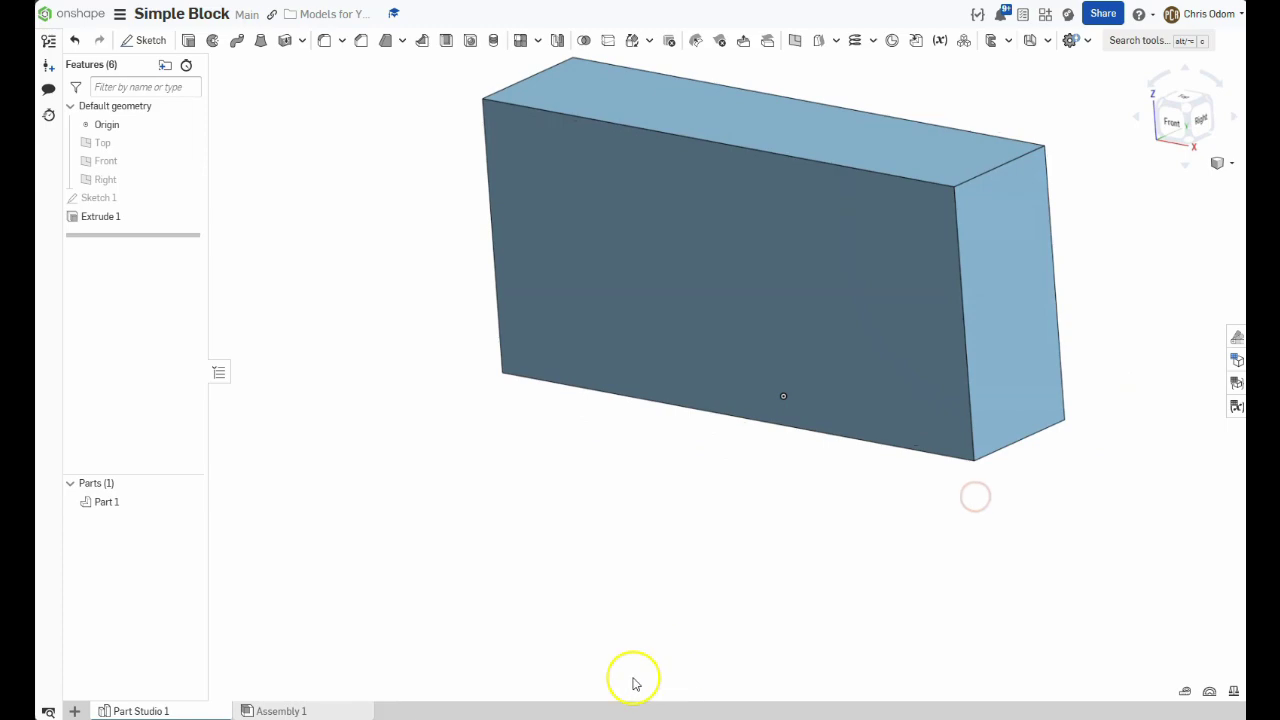
pyautogui.hotkey('alt', 'Tab')
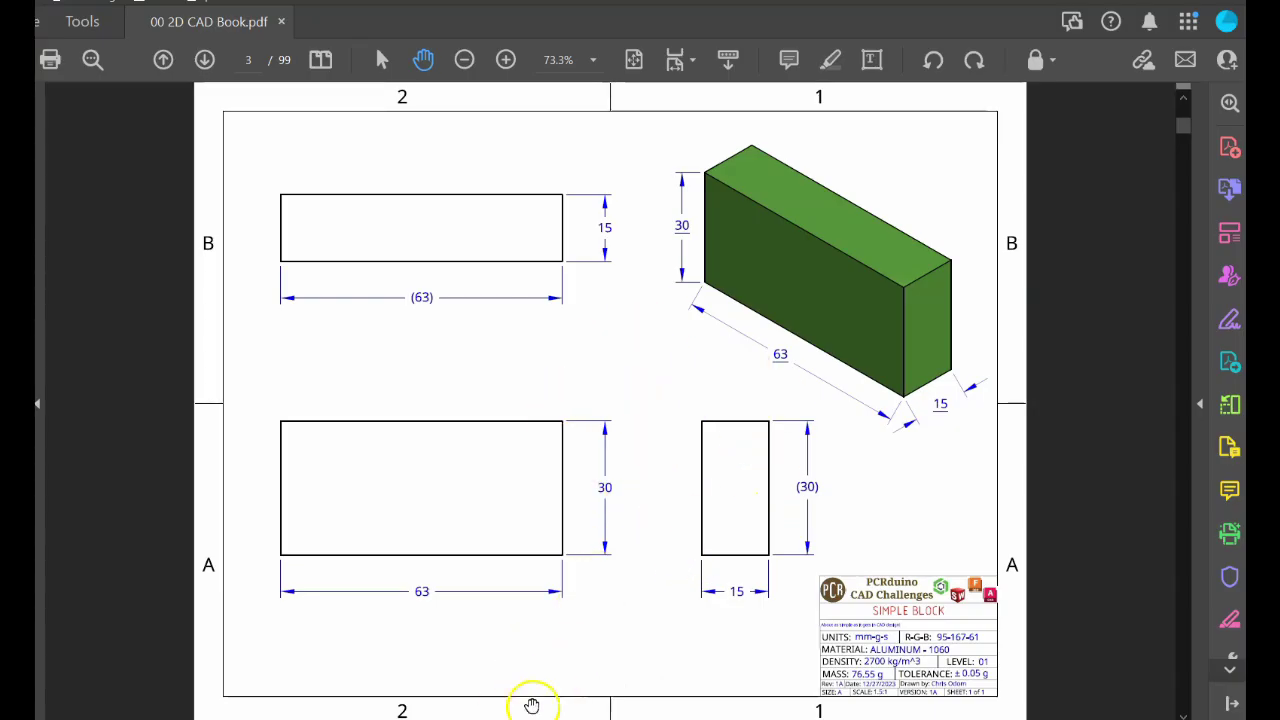
pyautogui.hotkey('alt', 'Tab')
pyautogui.moveTo(684, 544)
pyautogui.mouseDown(button='right')
pyautogui.moveTo(791, 517)
pyautogui.moveTo(708, 538)
pyautogui.mouseUp(button='right')
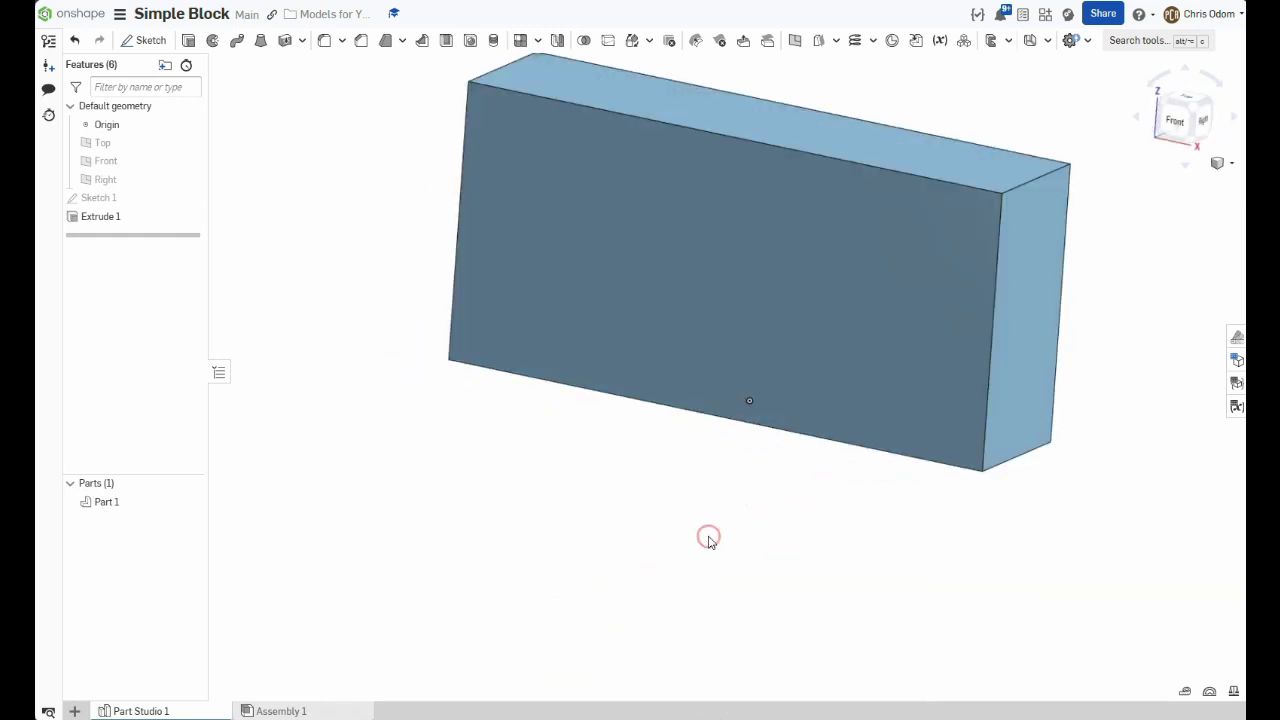
# - Rename Part 1 to 'Simple Block' from the Parts list
pyautogui.rightClick(113, 511)
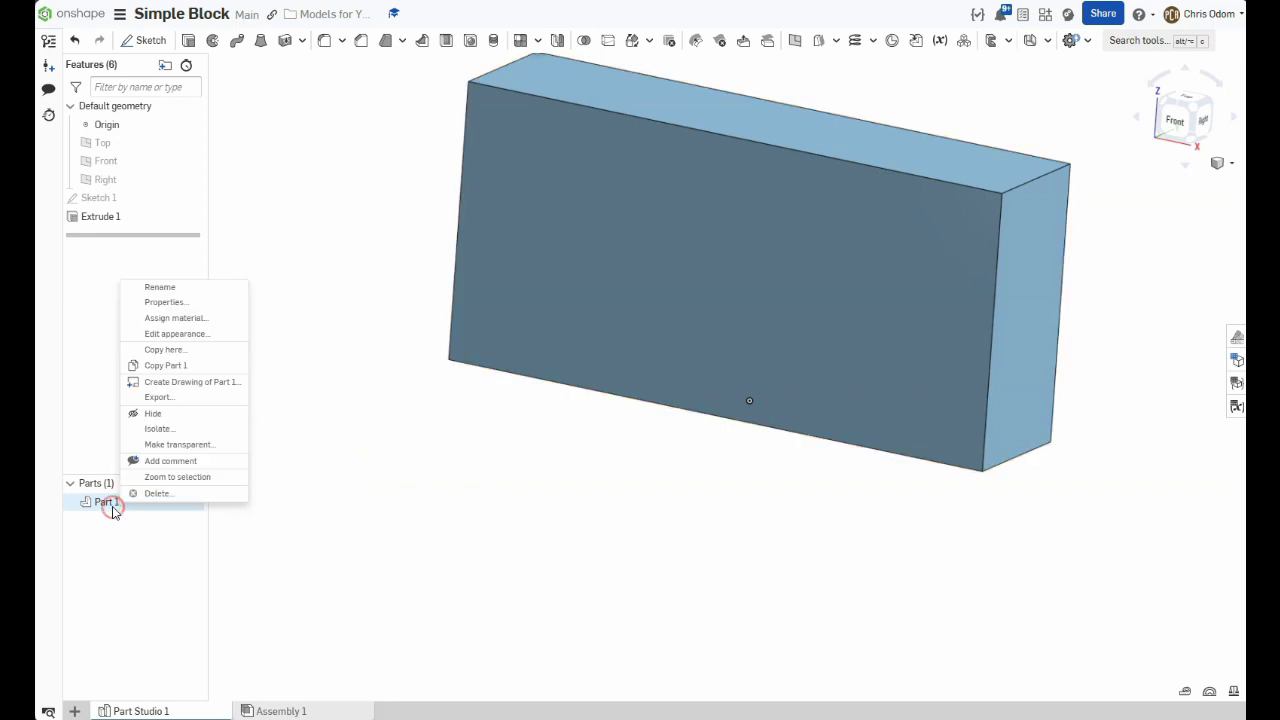
pyautogui.click(168, 291)
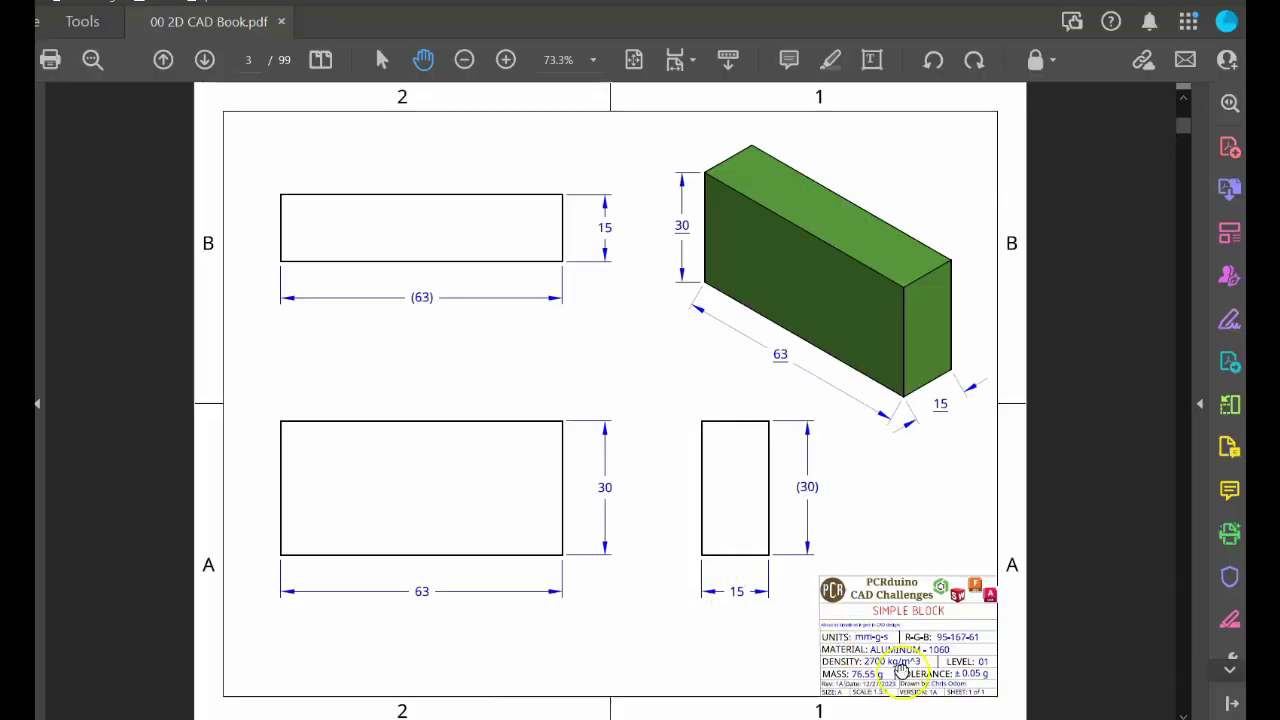
pyautogui.keyDown('ctrl'); pyautogui.scroll(3, 903, 670); pyautogui.keyUp('ctrl')
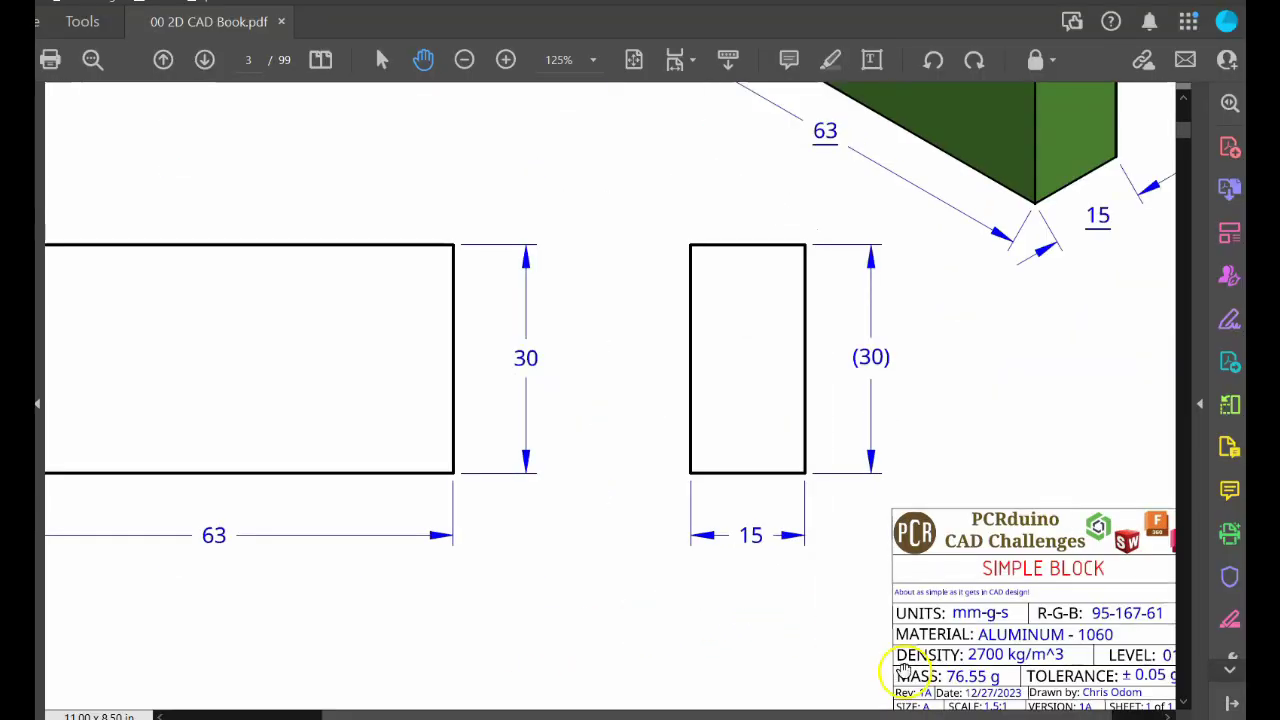
pyautogui.keyDown('ctrl'); pyautogui.scroll(2, 1065, 592); pyautogui.keyUp('ctrl')
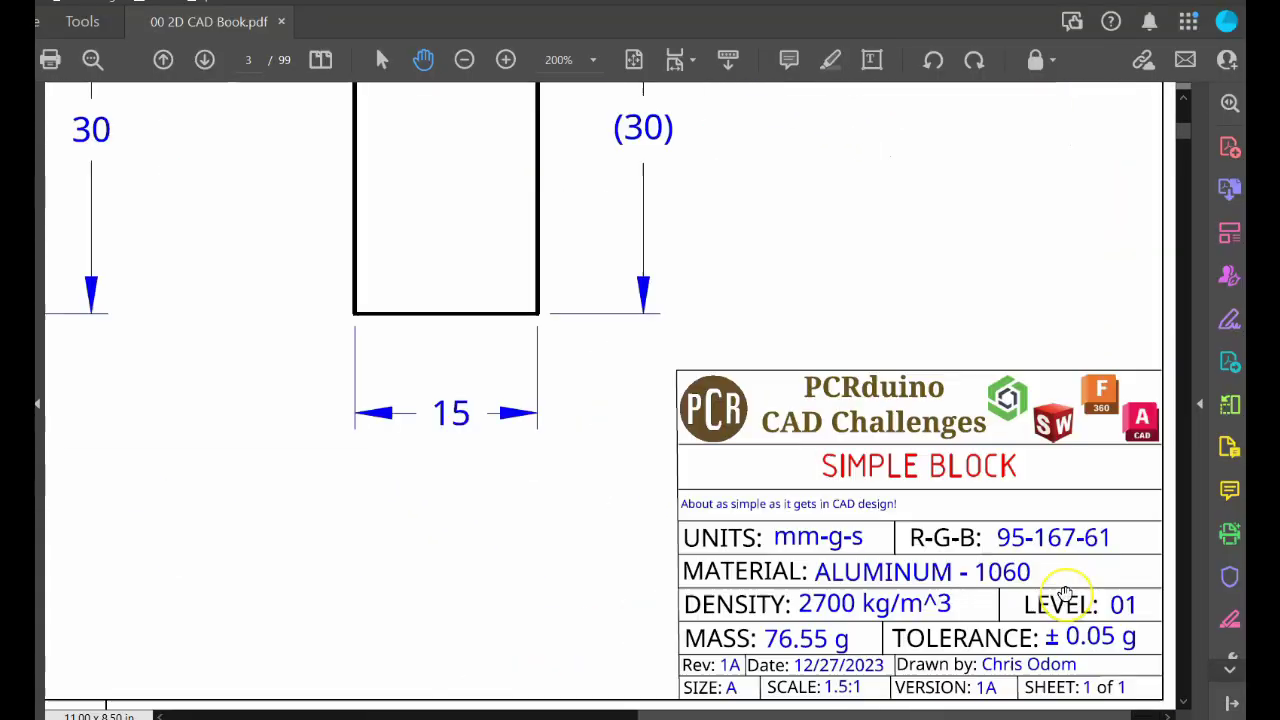
pyautogui.keyDown('ctrl'); pyautogui.scroll(1, 1065, 592); pyautogui.keyUp('ctrl')
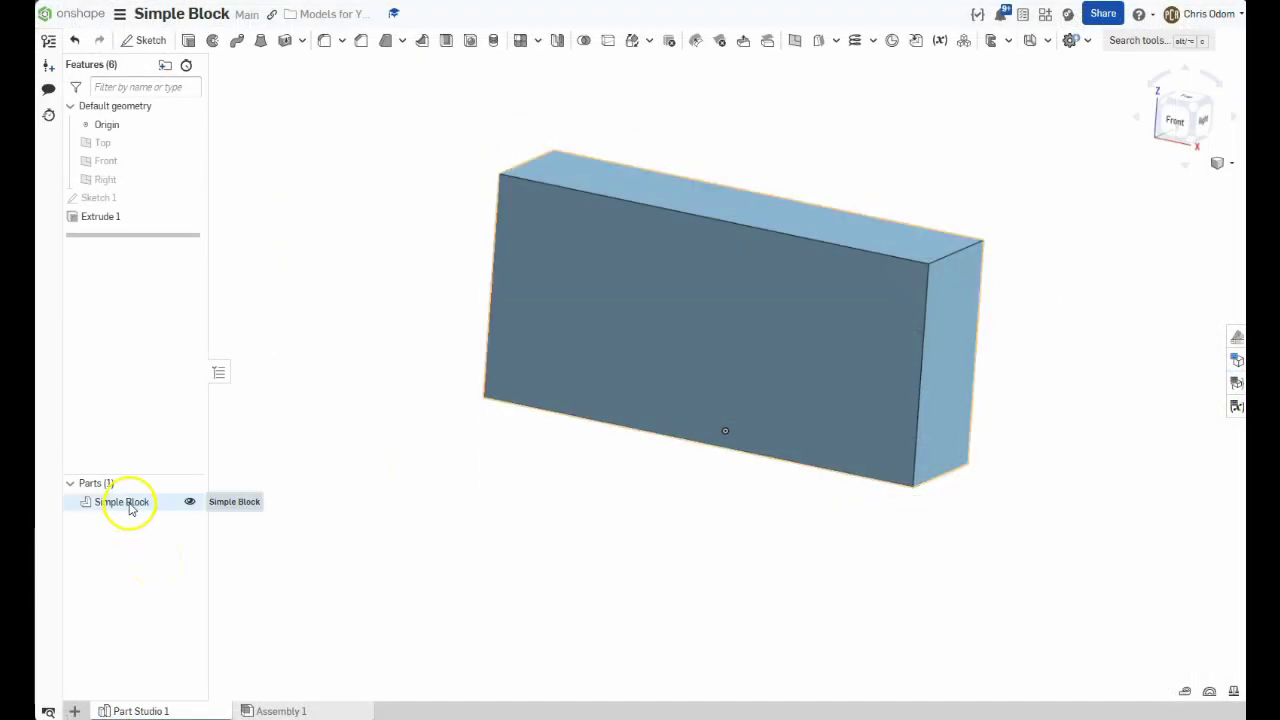
# - Assign Aluminum - 1060 from the Onshape Material Library to Simple Block
pyautogui.rightClick(130, 507)
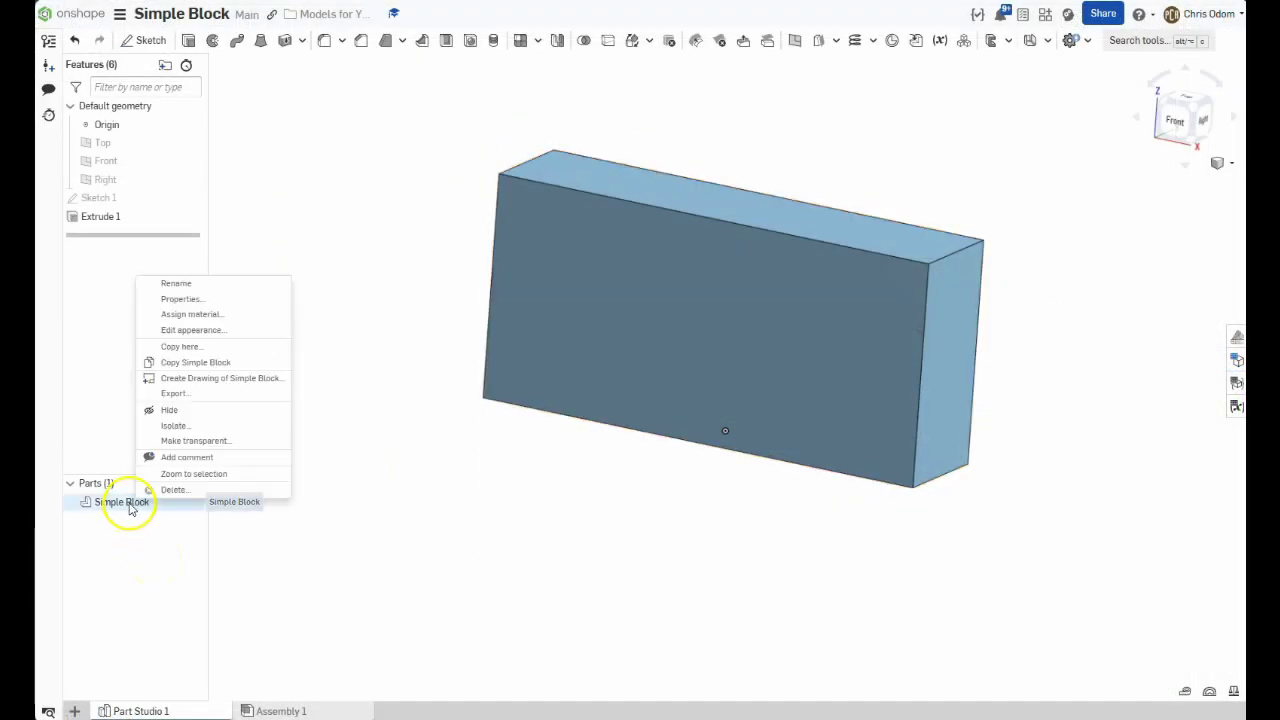
pyautogui.click(198, 318)
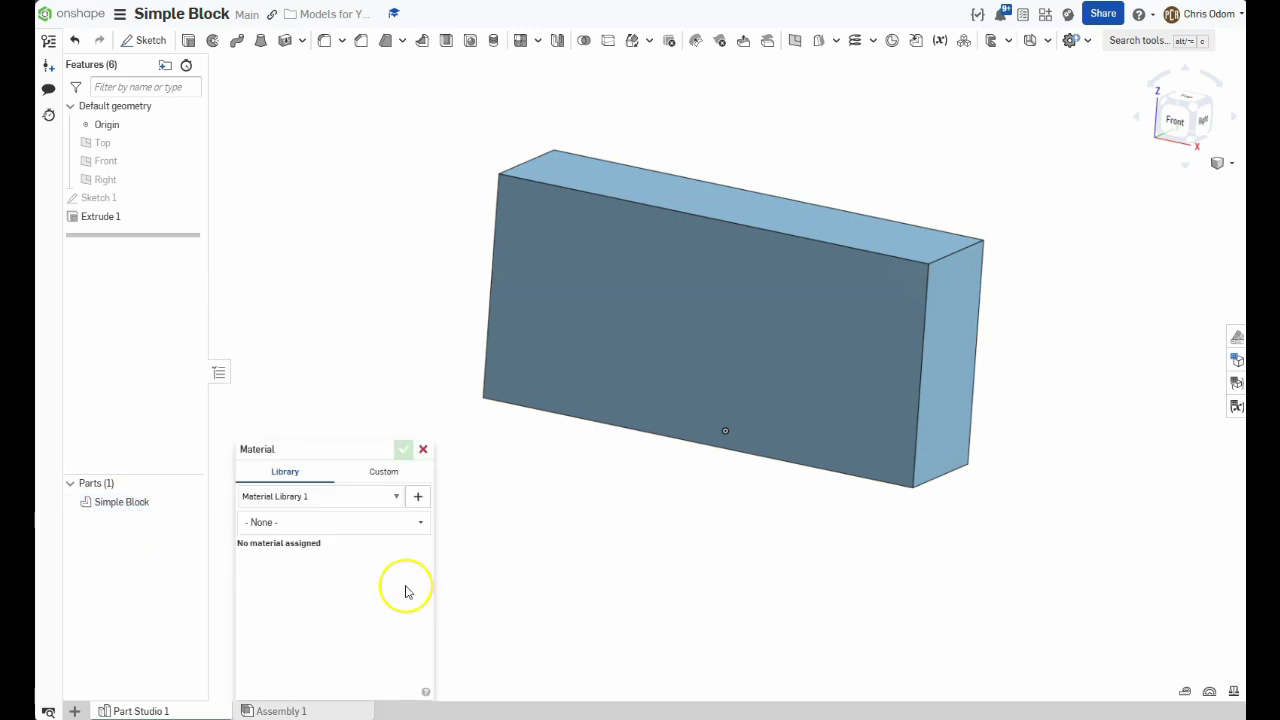
pyautogui.click(352, 495)
pyautogui.click(322, 534)
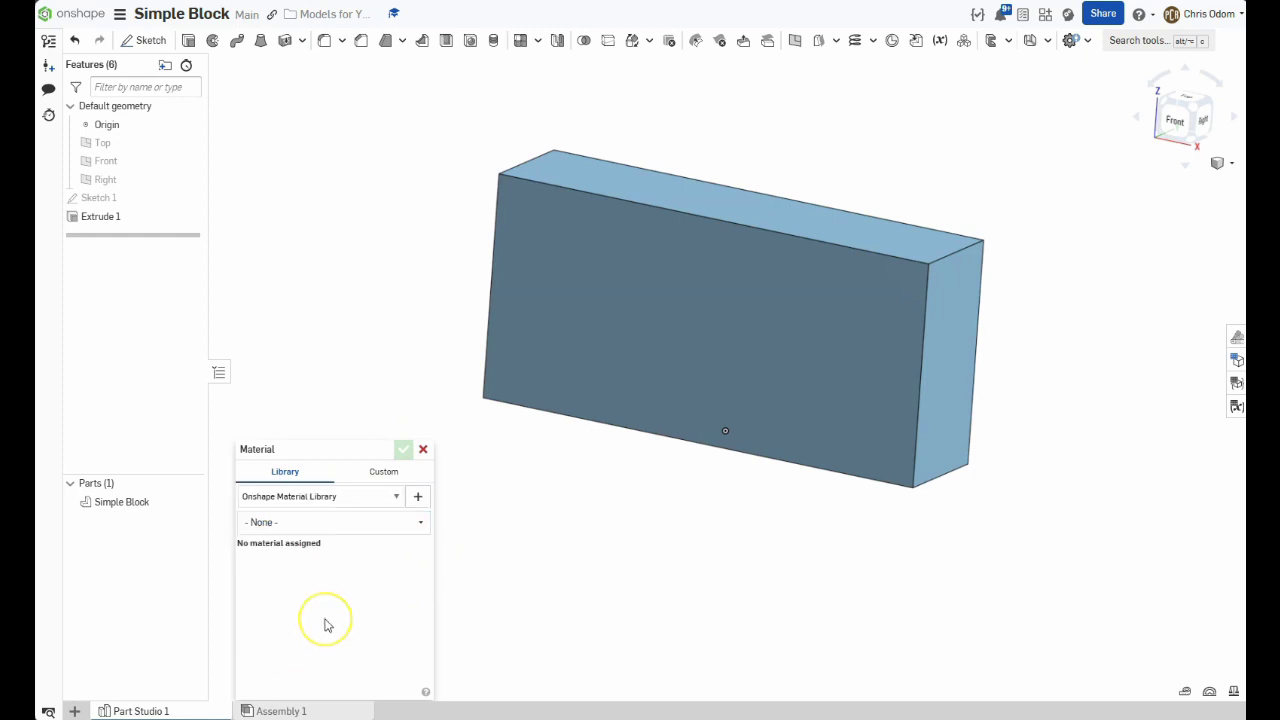
pyautogui.click(357, 522)
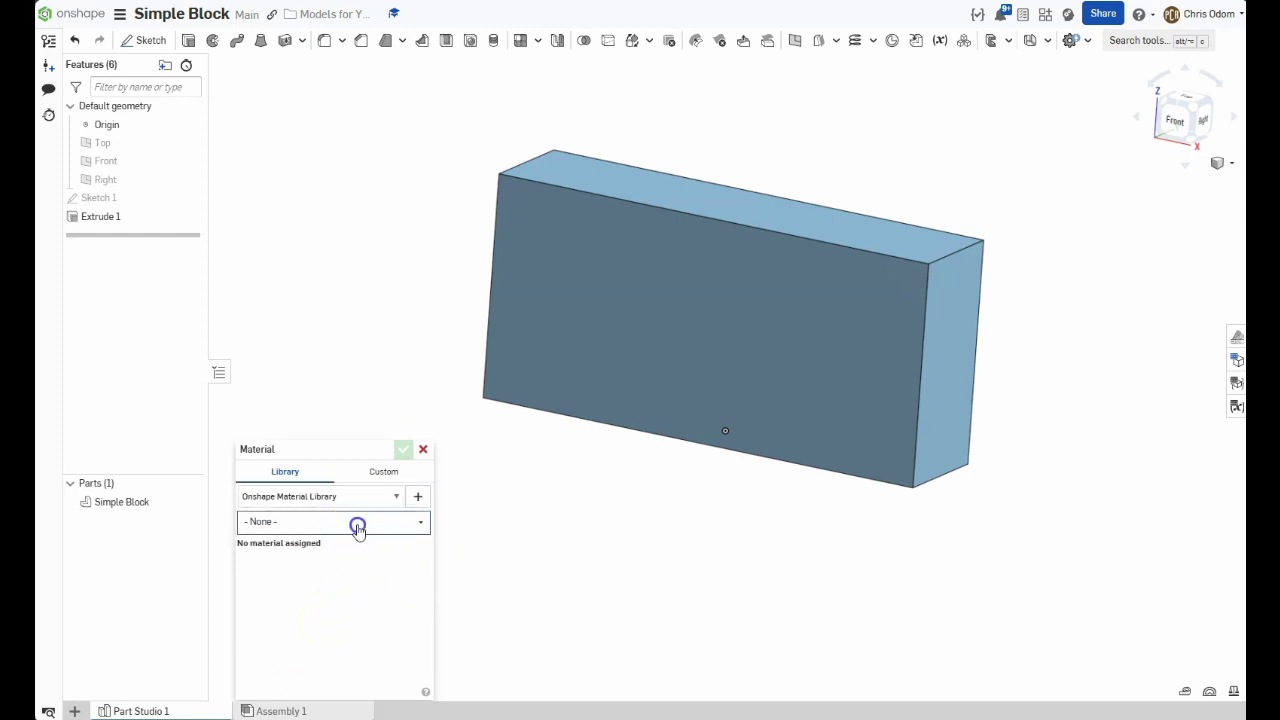
pyautogui.scroll(-5, 340, 615)
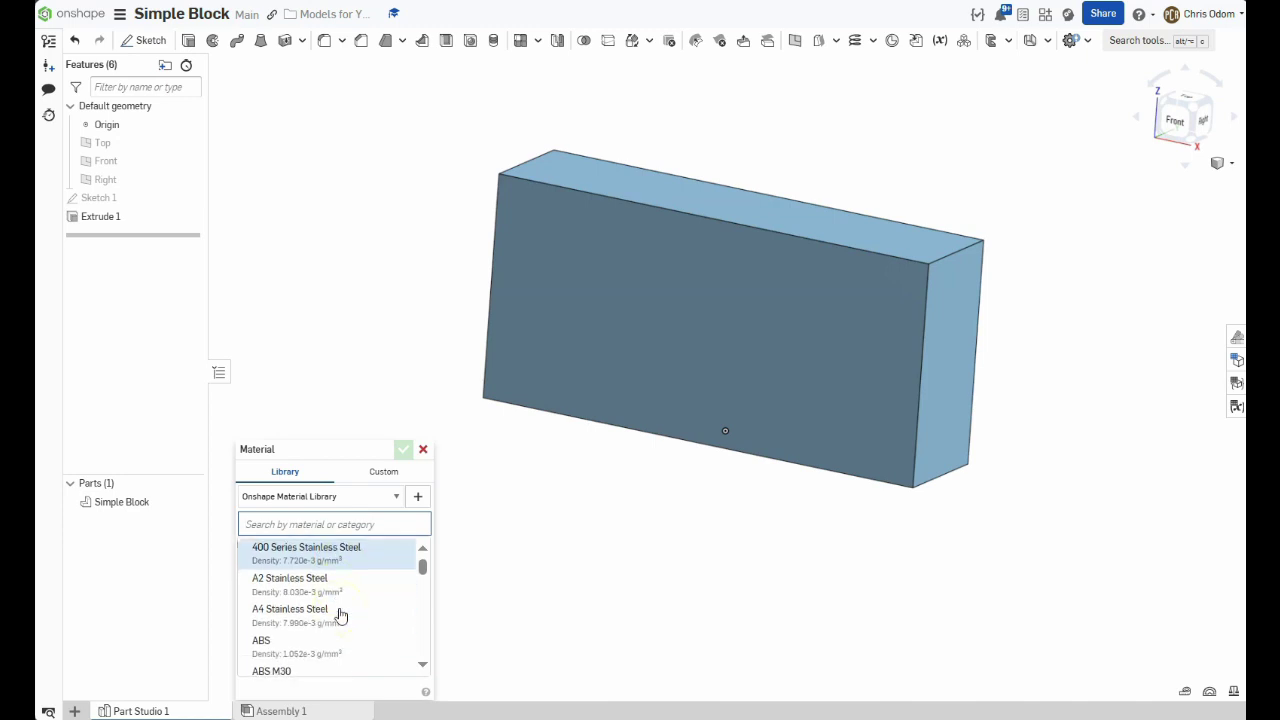
pyautogui.scroll(-3, 340, 615)
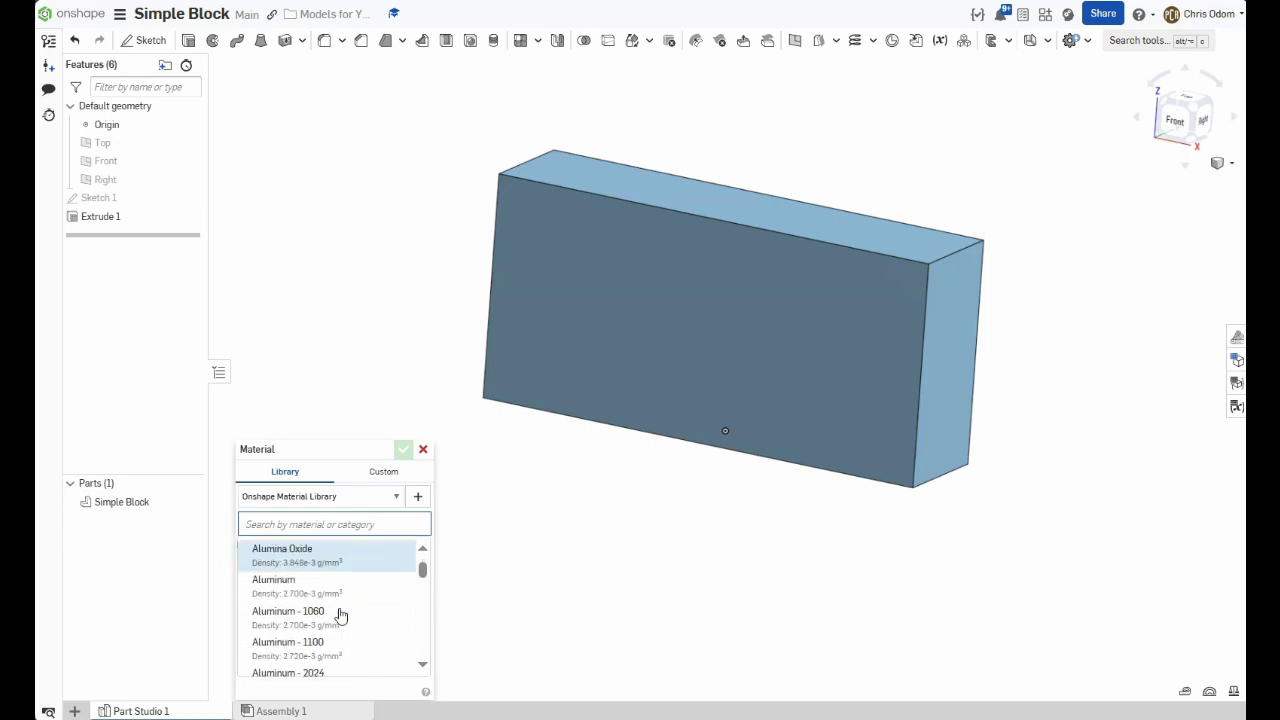
pyautogui.click(302, 597)
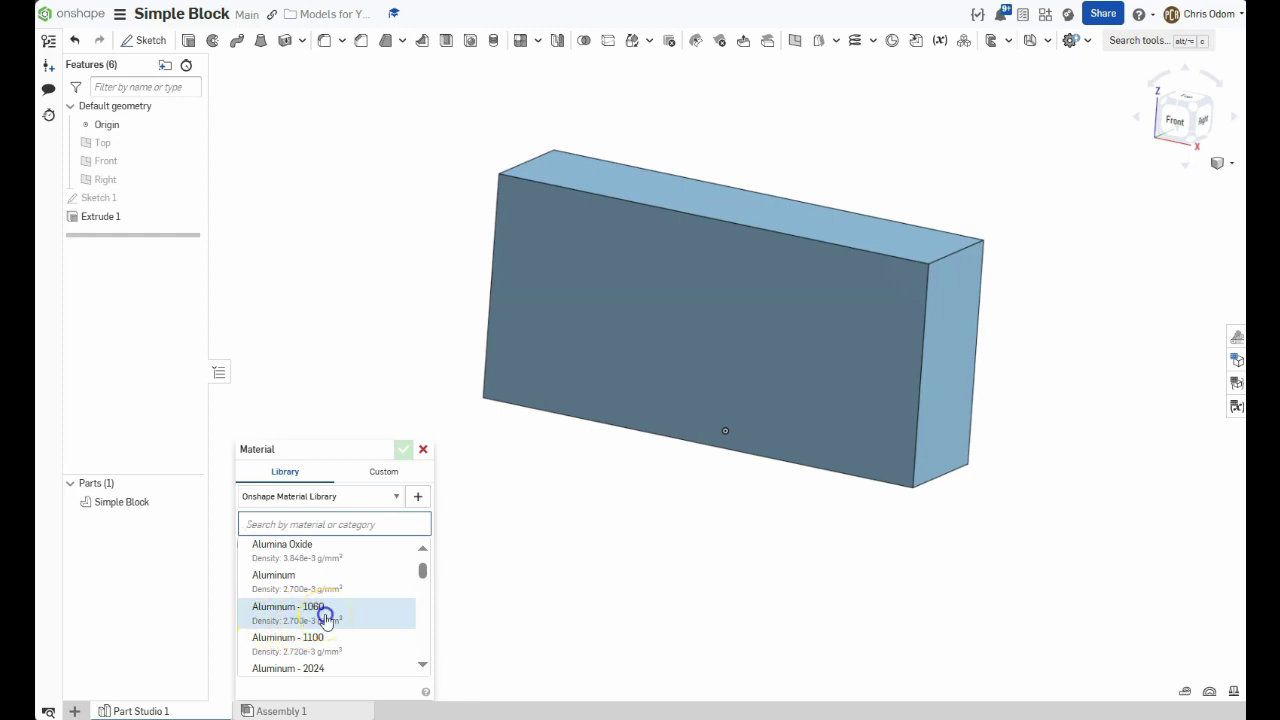
pyautogui.click(325, 615)
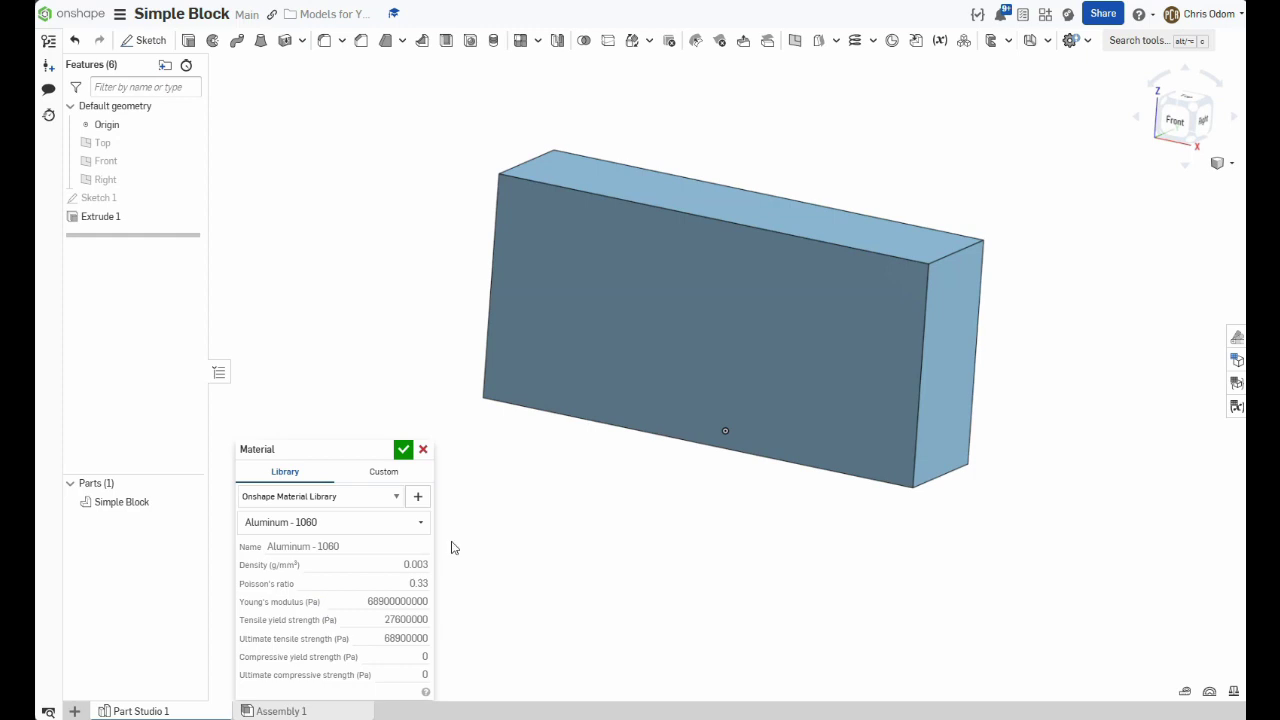
pyautogui.click(403, 455)
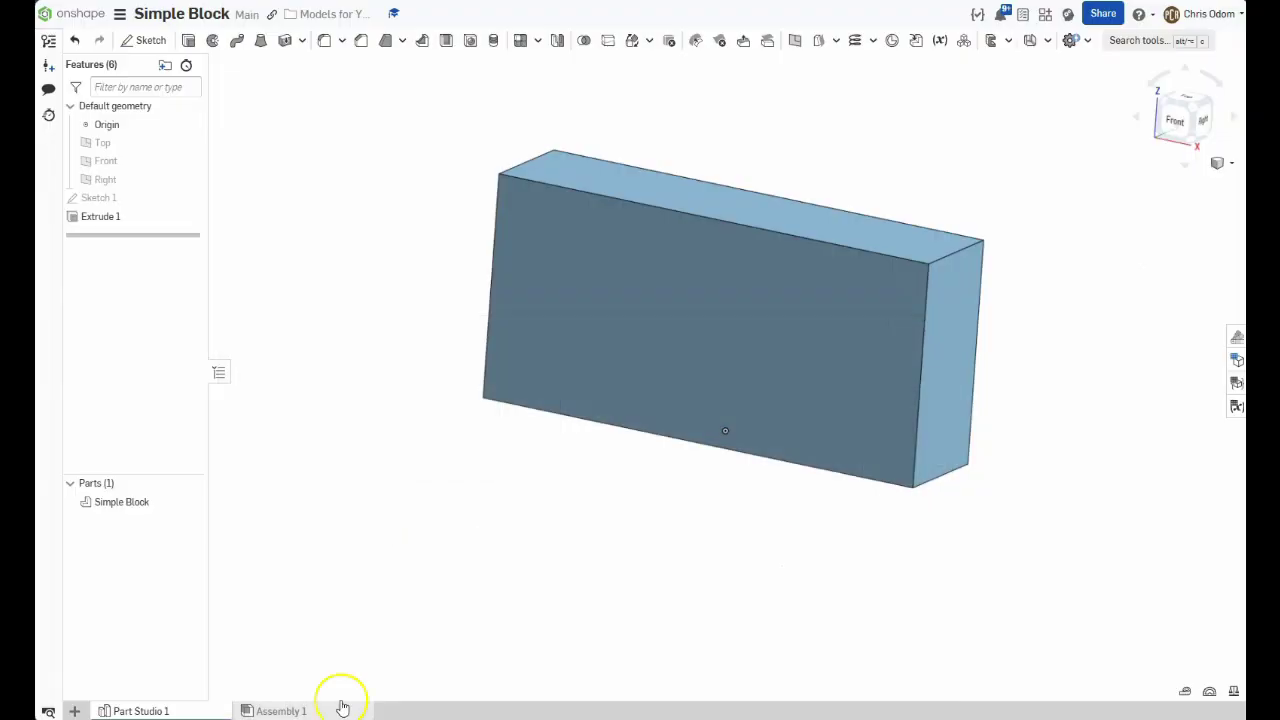
# - Display Simple Block's mass properties to compare with the drawing's 76.55 g target
pyautogui.click(121, 503)
pyautogui.click(121, 506)
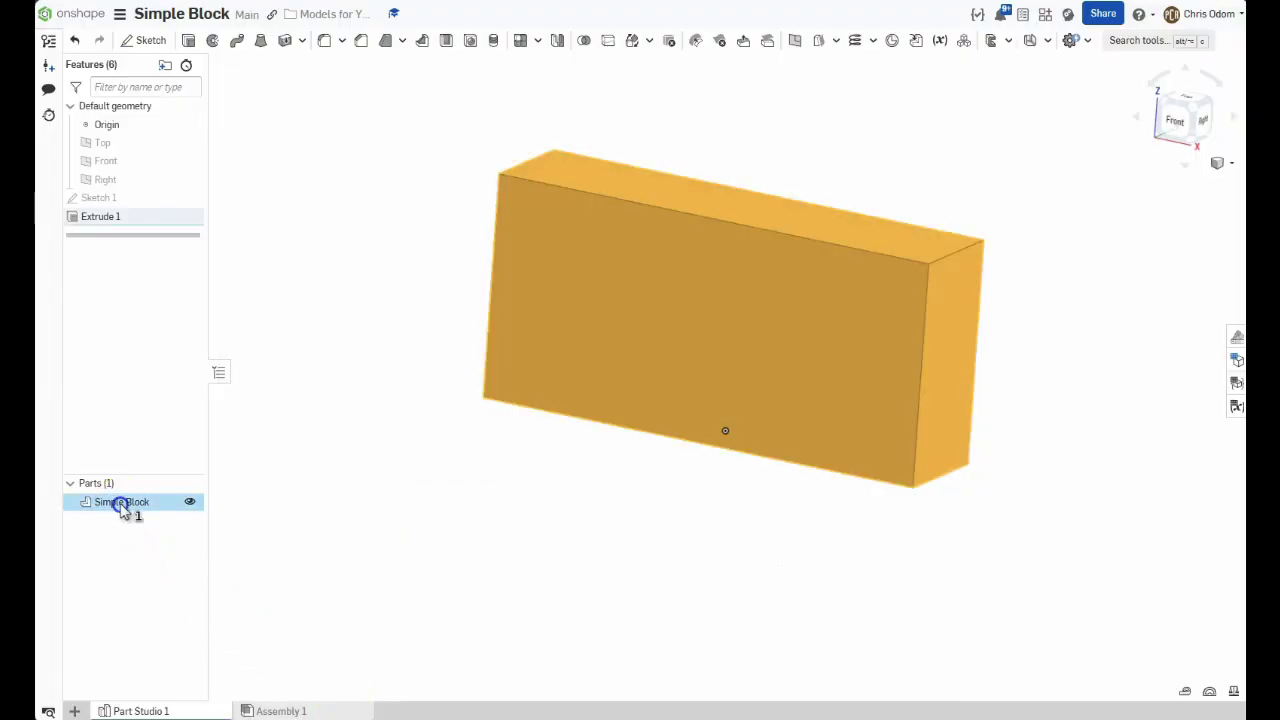
pyautogui.click(1234, 693)
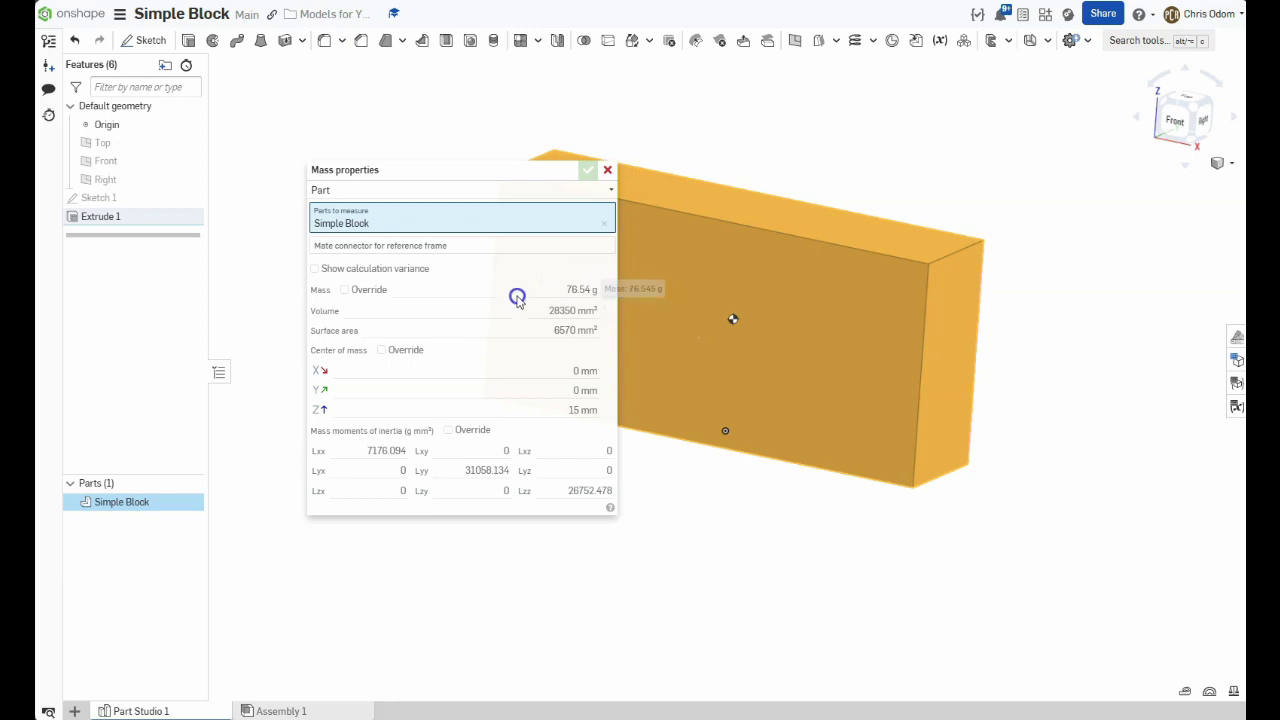
pyautogui.click(609, 167)
# - Orbit to the block's right face, clear the selection, and open the part's actions
pyautogui.moveTo(329, 623); pyautogui.dragTo(786, 513, button='right')
pyautogui.click(722, 497)
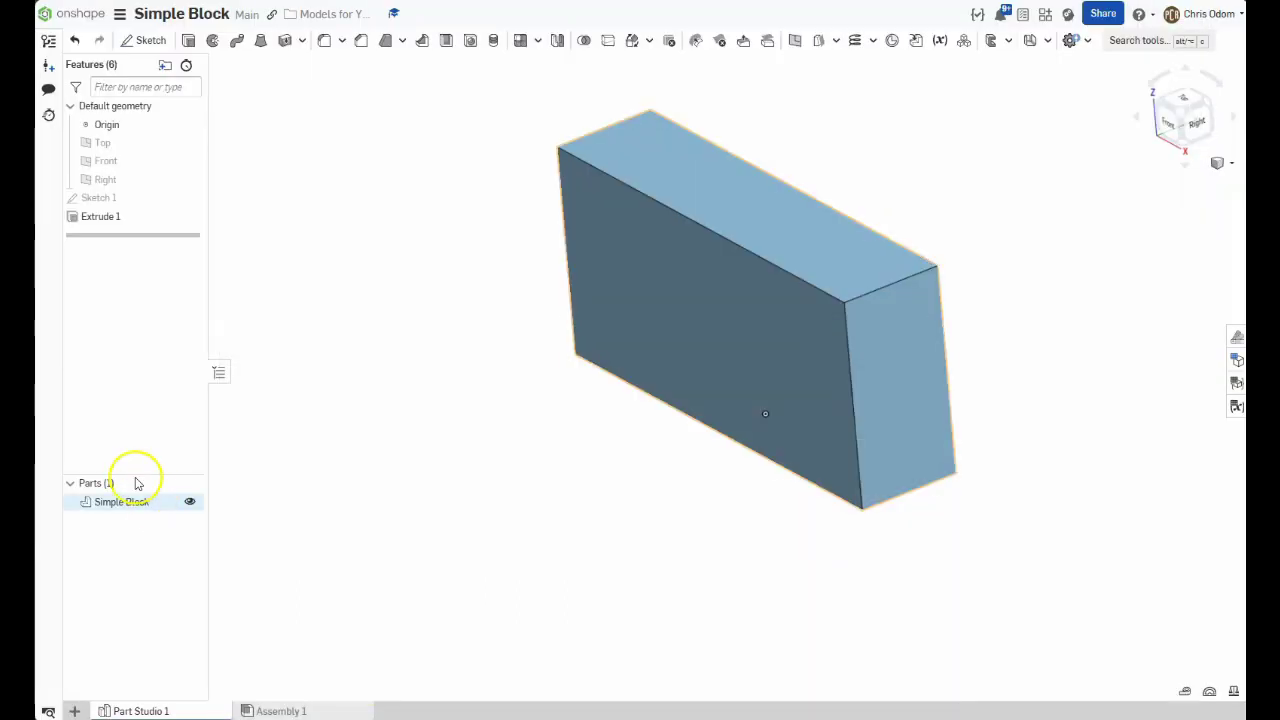
pyautogui.rightClick(118, 502)
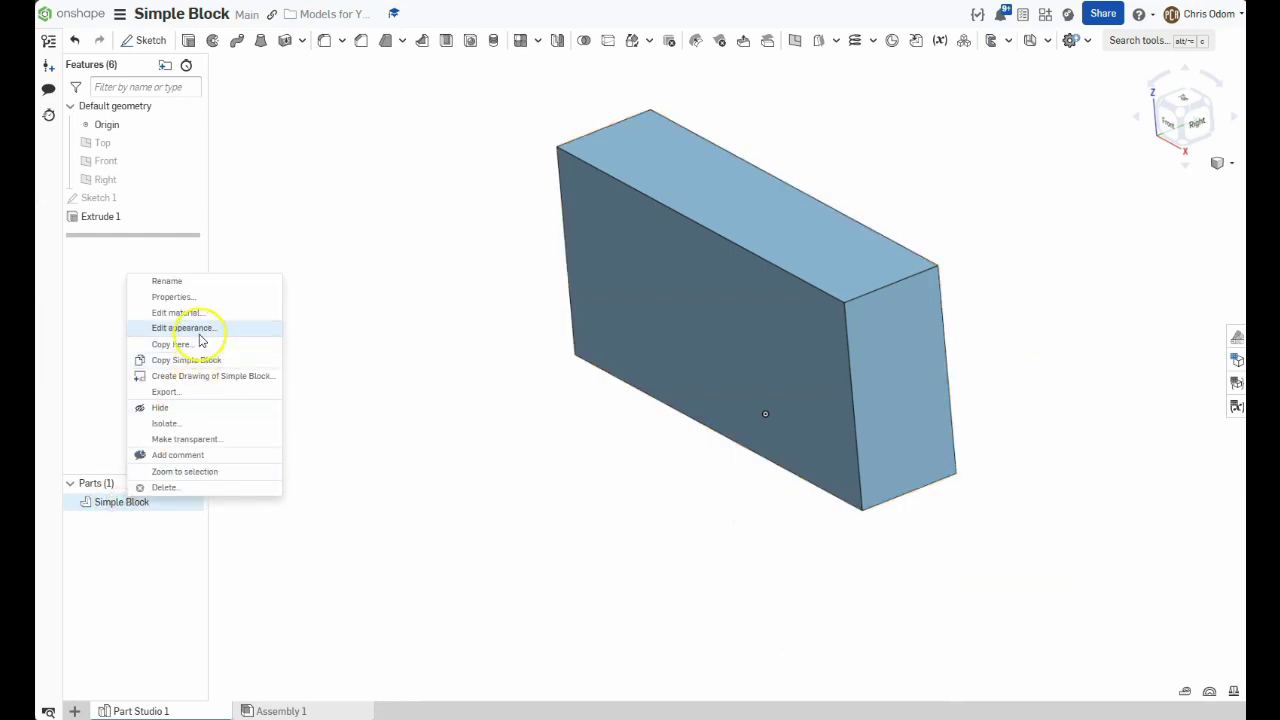
# - Colour Simple Block green with RGB 95, 167, 61 (5FA73D)
pyautogui.click(200, 330)
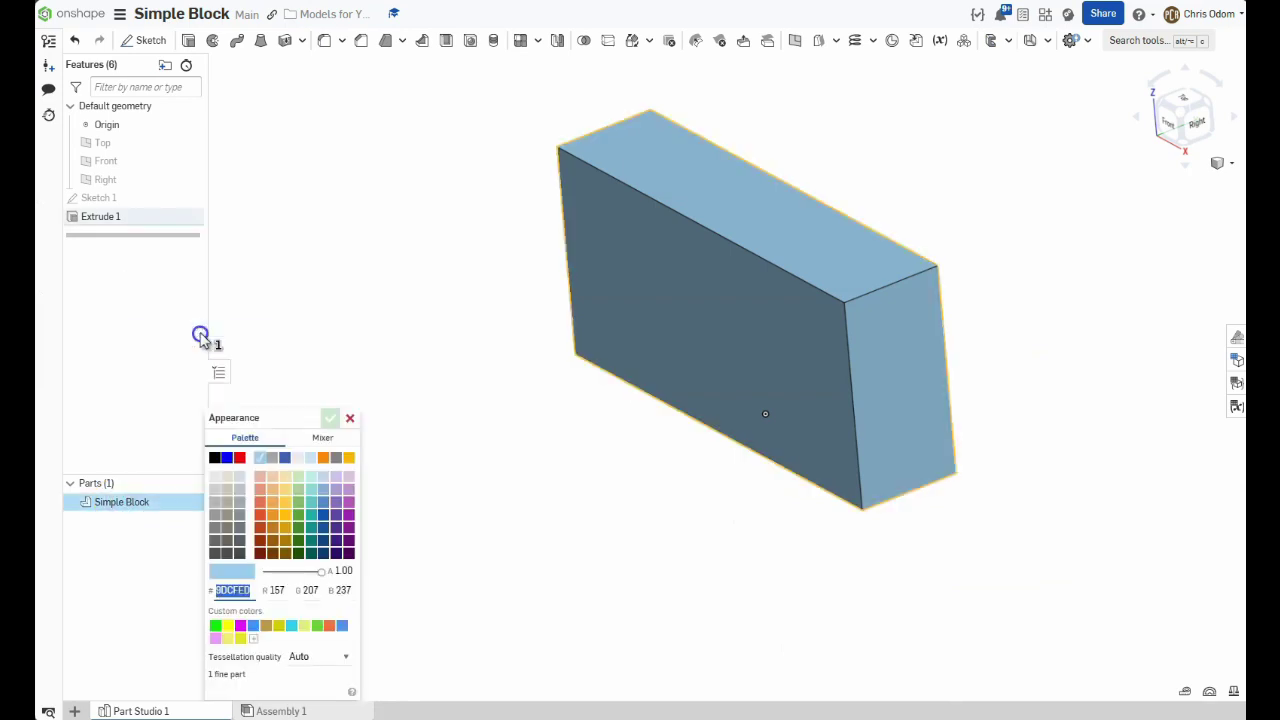
pyautogui.click(276, 591)
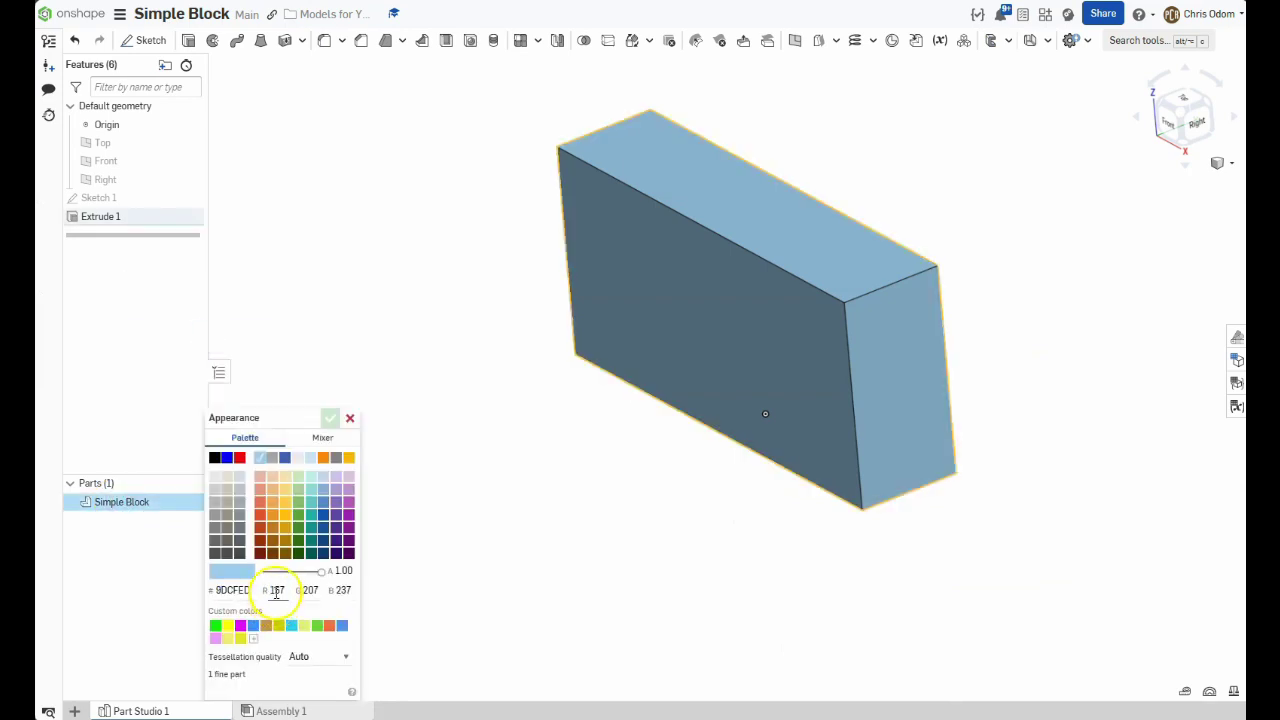
pyautogui.write('95')
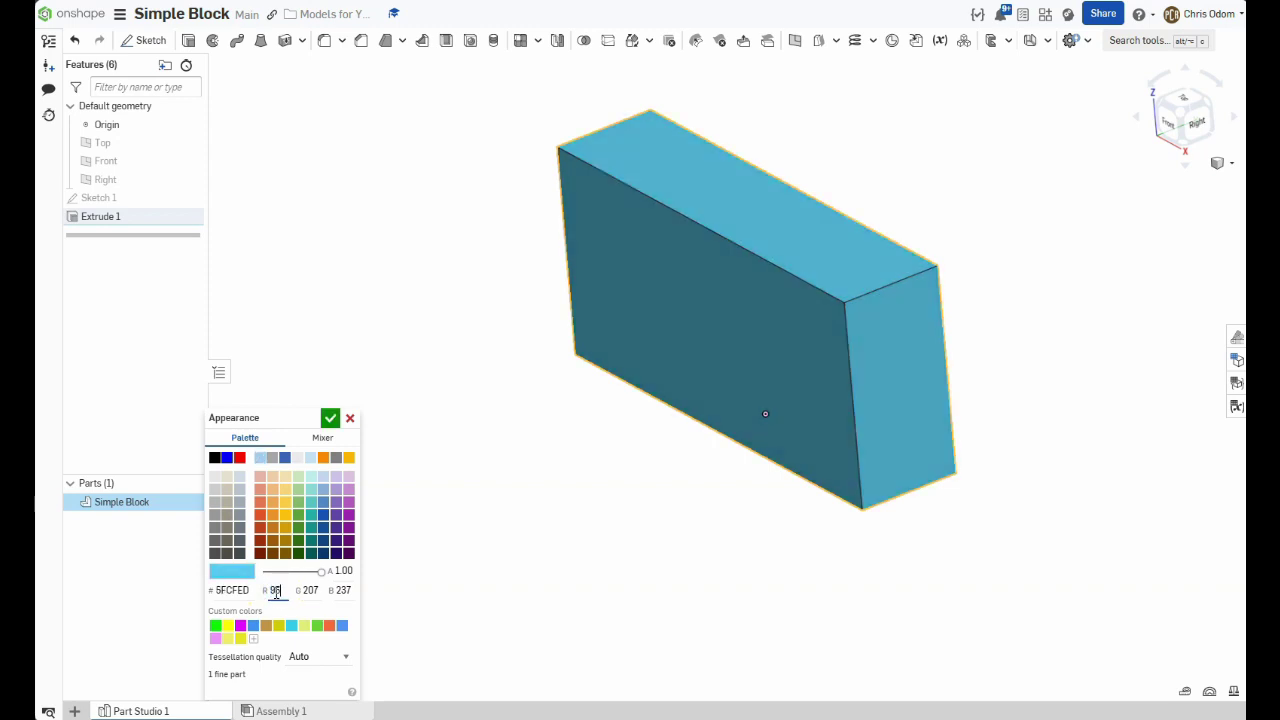
pyautogui.write('167')
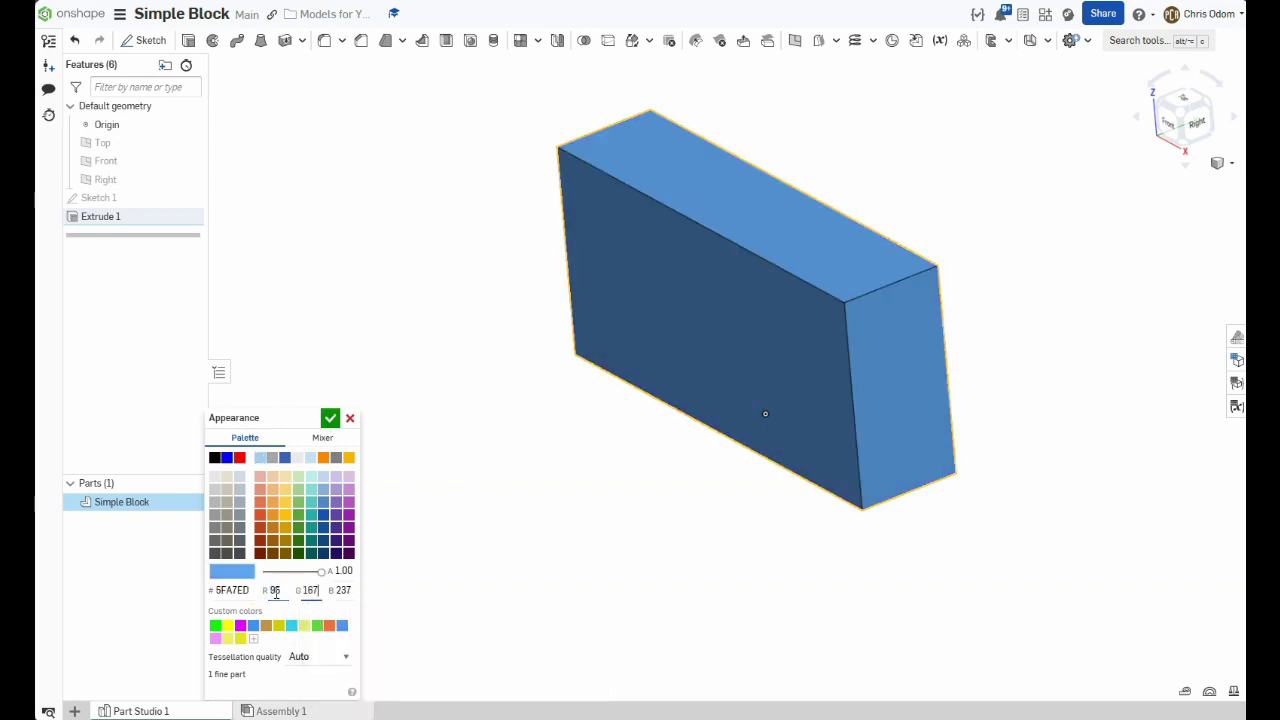
pyautogui.write('61')
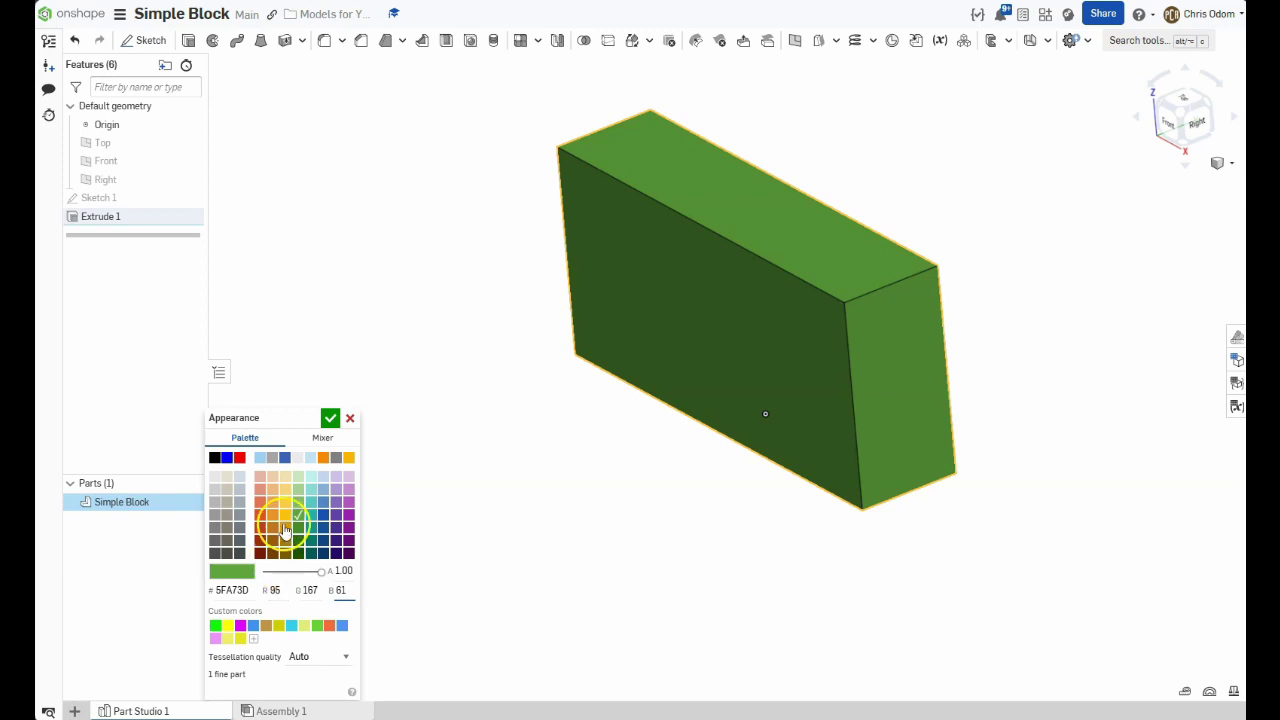
pyautogui.click(322, 438)
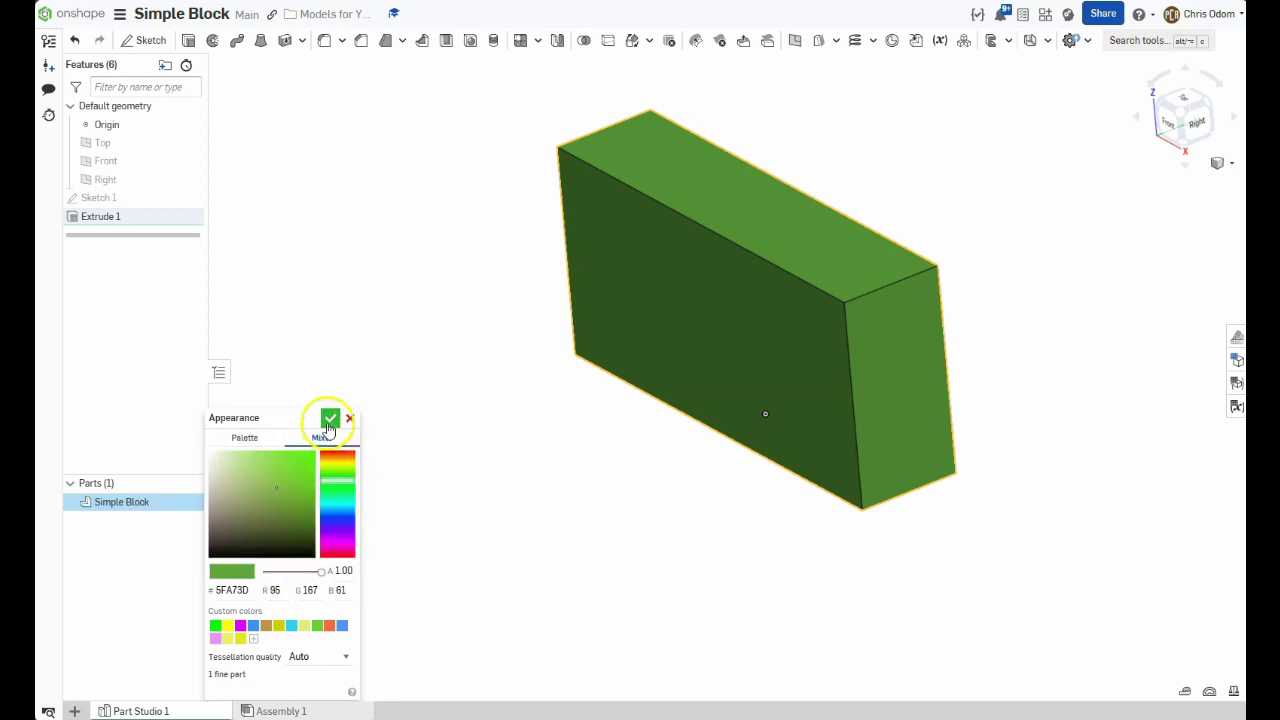
pyautogui.click(330, 419)
pyautogui.moveTo(588, 460)
pyautogui.mouseDown(button='right')
pyautogui.moveTo(603, 506)
pyautogui.moveTo(598, 436)
pyautogui.moveTo(540, 431)
pyautogui.moveTo(586, 465)
pyautogui.mouseUp(button='right')
pyautogui.moveTo(720, 571); pyautogui.dragTo(739, 609, button='right')
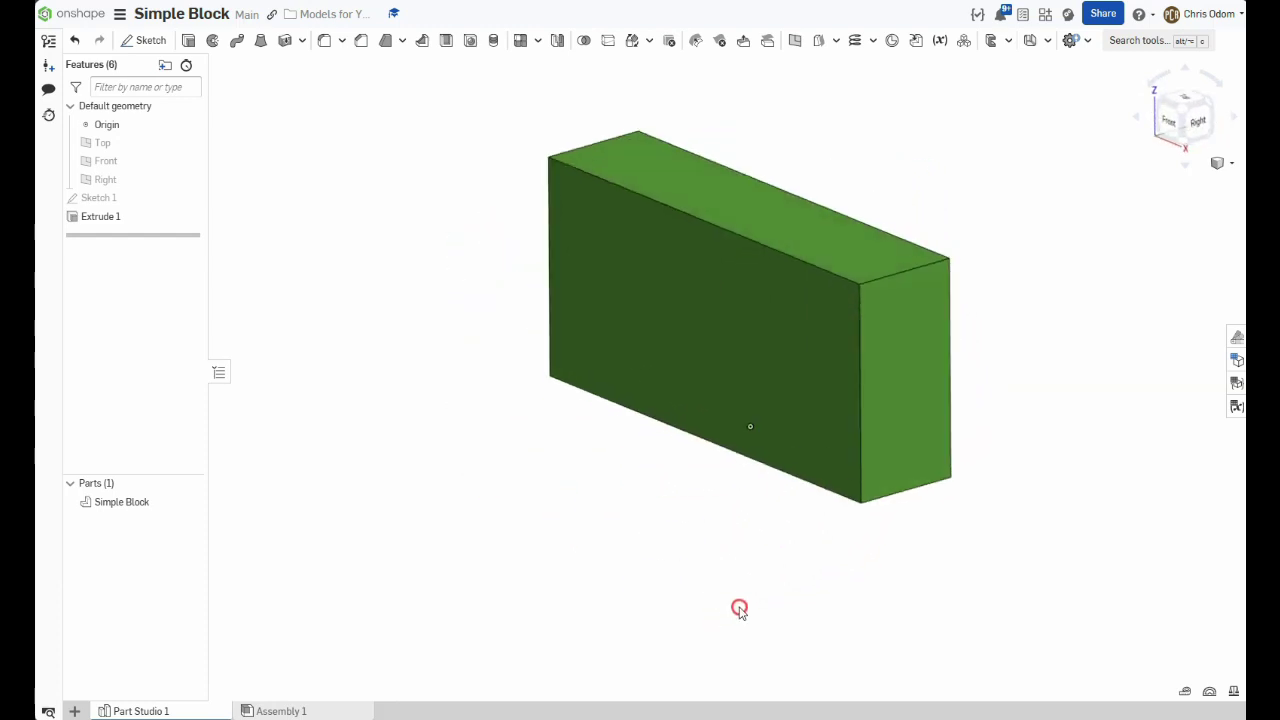
pyautogui.scroll(-4, 680, 545)
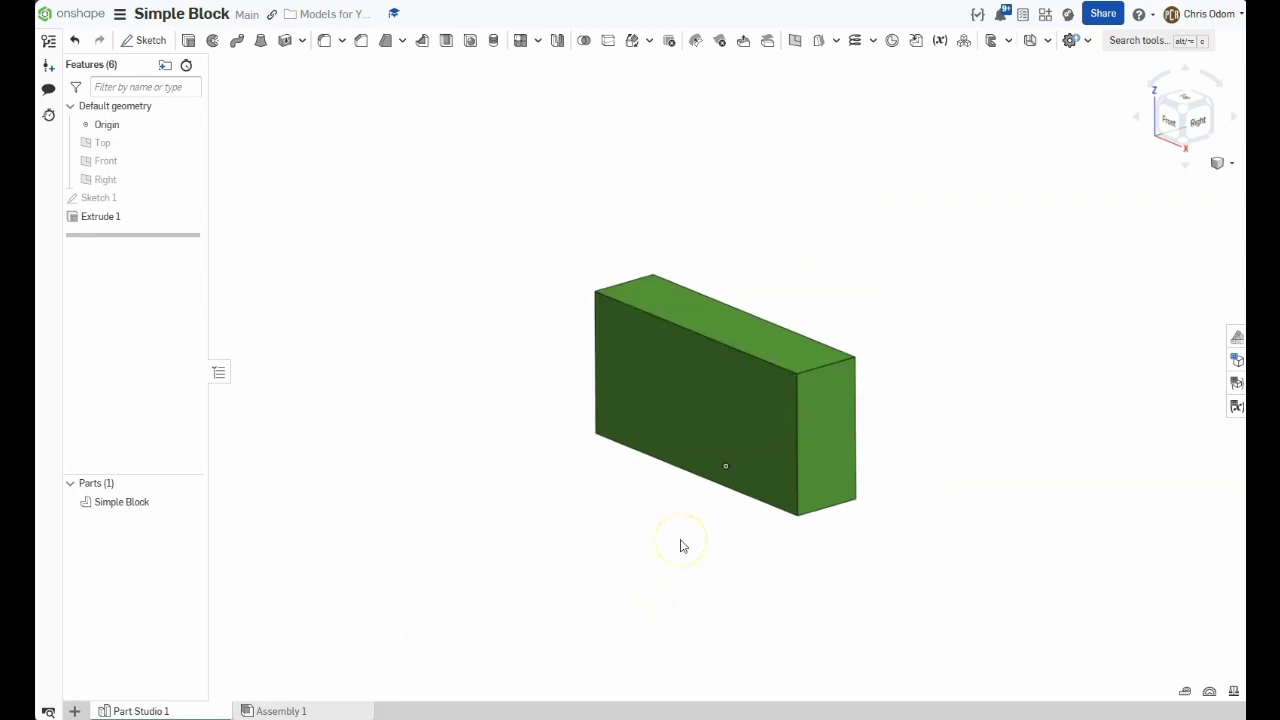
pyautogui.scroll(3, 872, 447)
pyautogui.scroll(2, 872, 447)
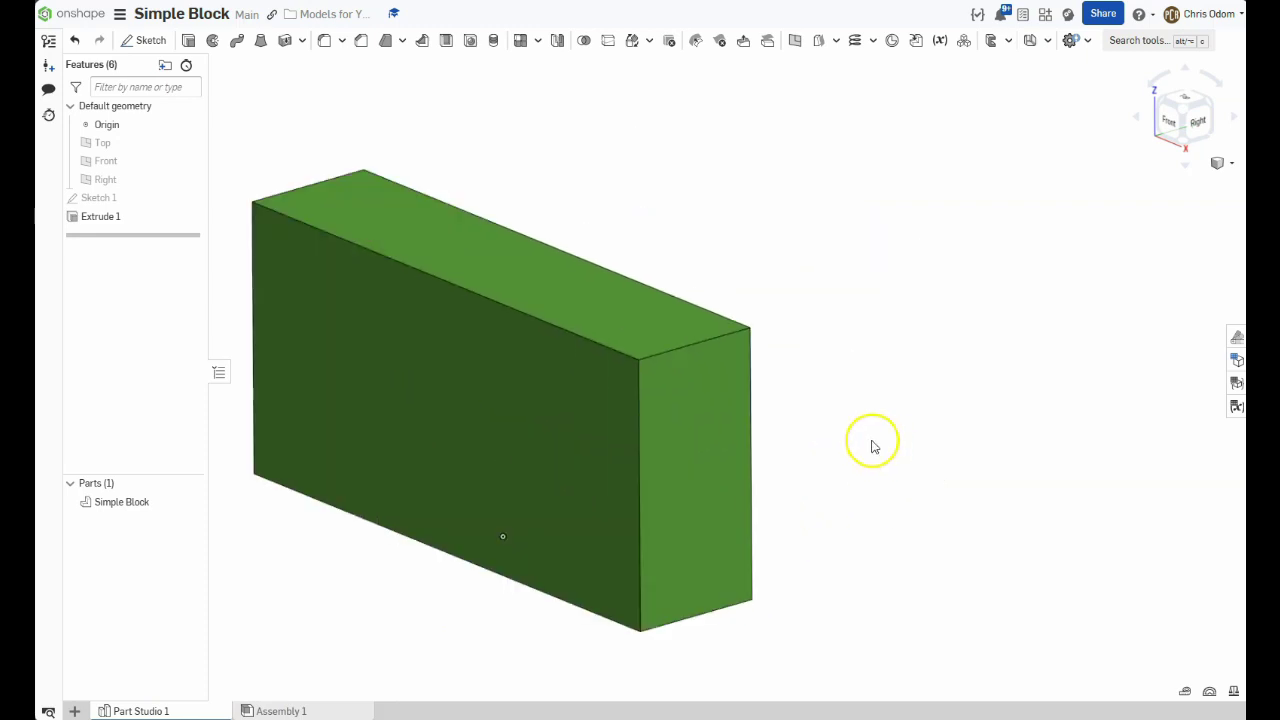
pyautogui.scroll(-3, 689, 480)
pyautogui.scroll(5, 629, 483)
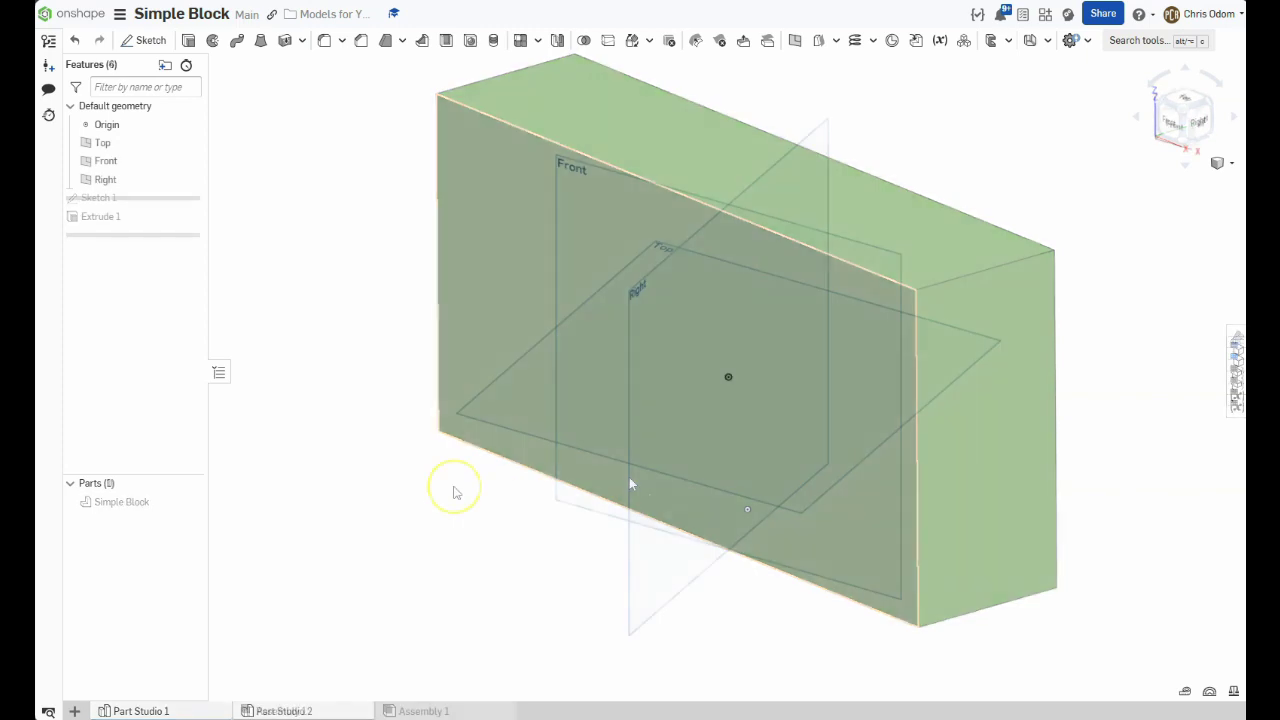
# - Start a sketch on Part Studio 2's Top plane, viewed normal with planes hidden
pyautogui.click(516, 411)
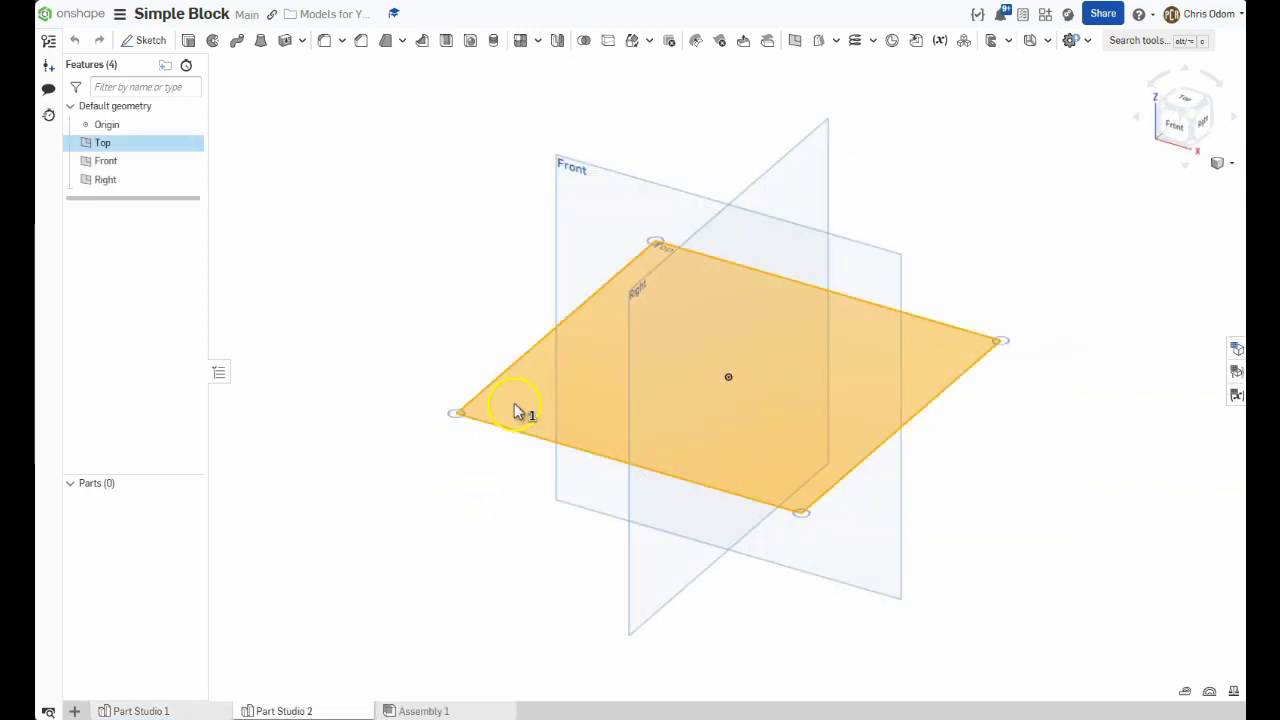
pyautogui.hotkey('shift', 's')
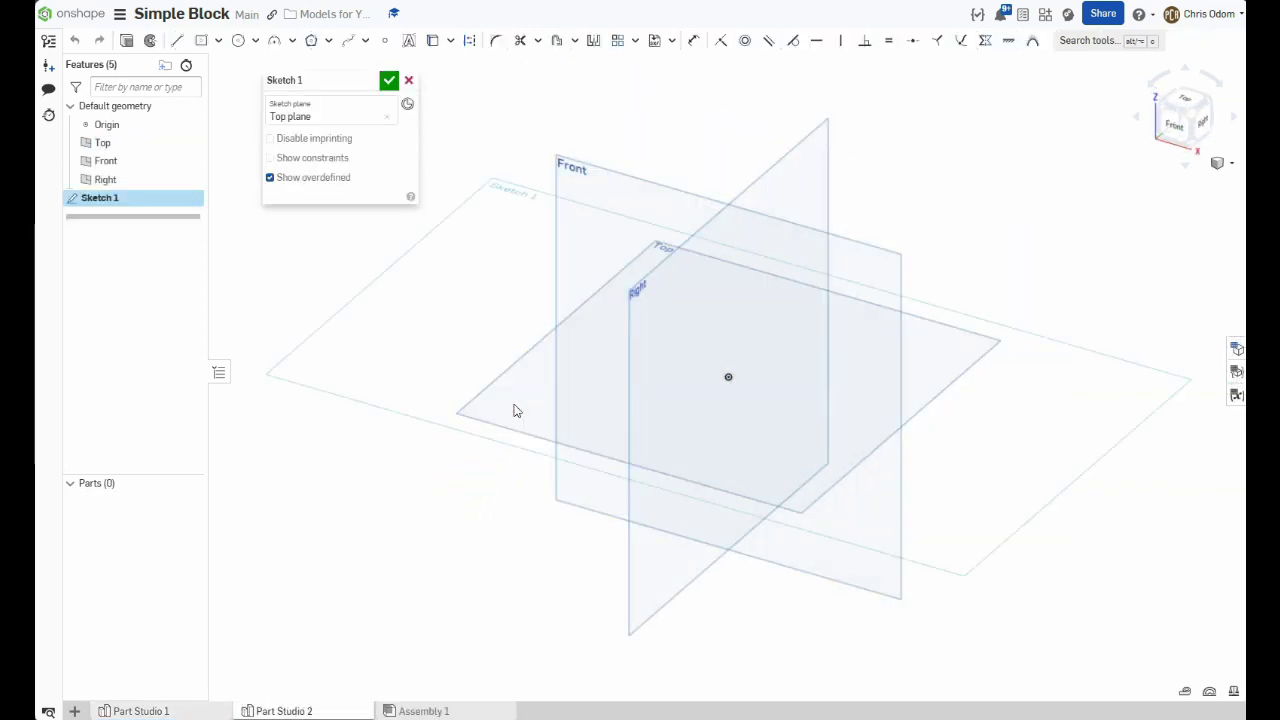
pyautogui.press('n')
pyautogui.press('p')
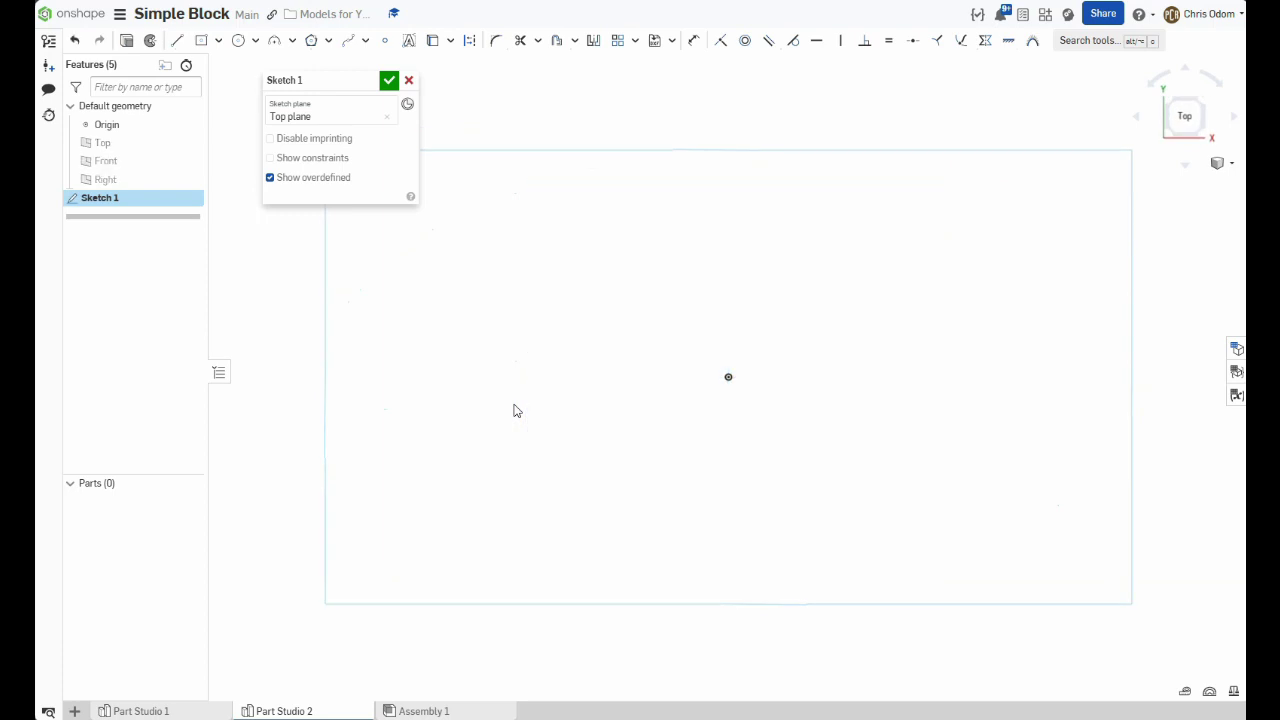
# - Draw a centre-point rectangle, redraw it after an undo, and move it up and right
pyautogui.click(729, 376)
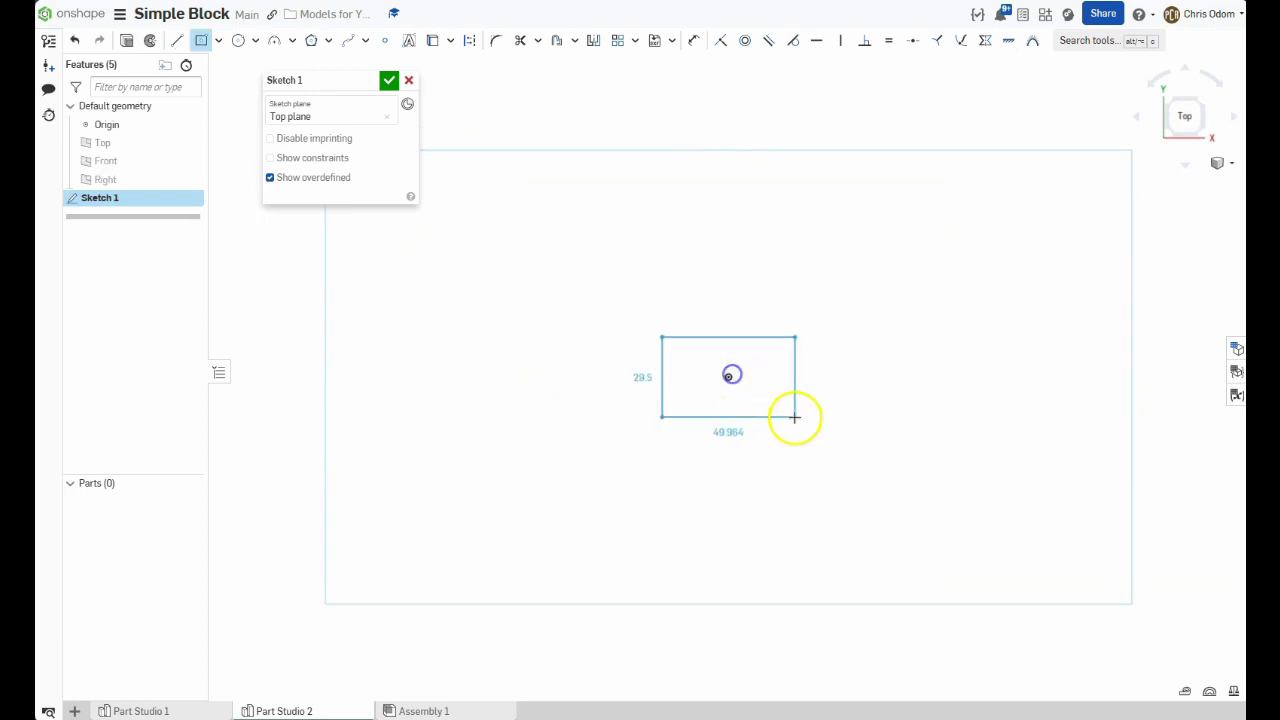
pyautogui.click(795, 417)
pyautogui.press('Escape')
pyautogui.hotkey('ctrl', 'z')
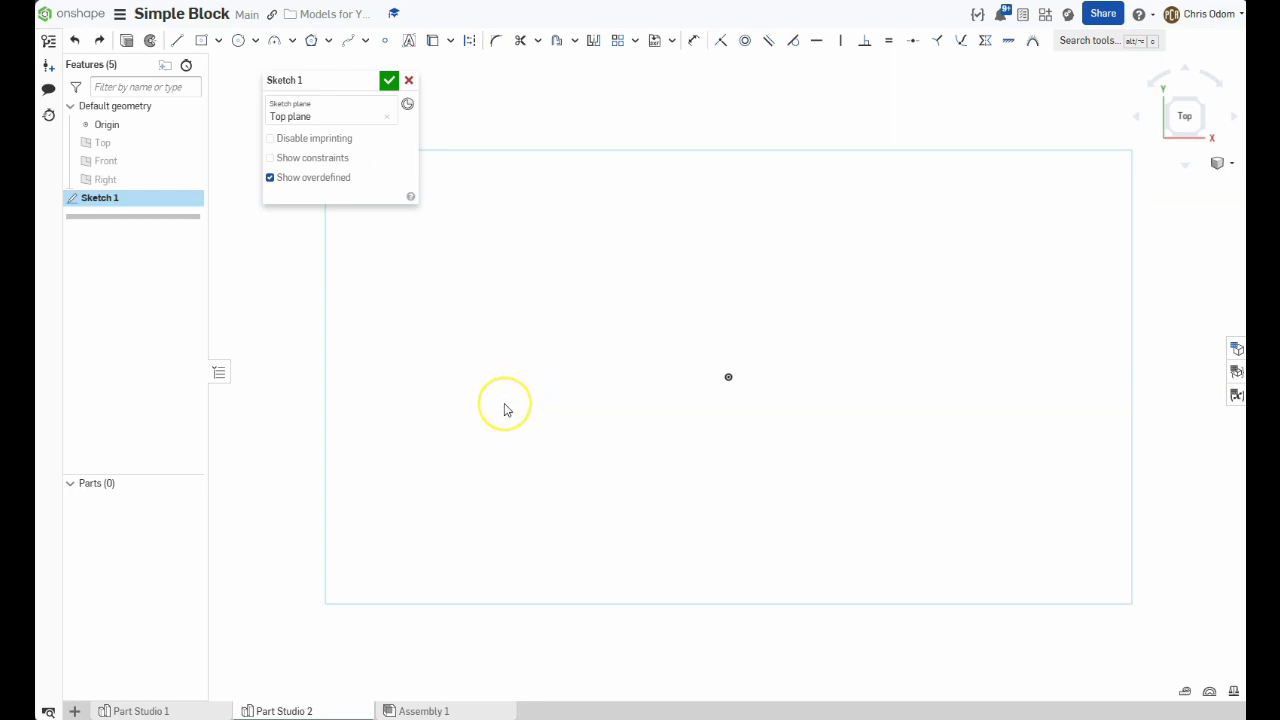
pyautogui.moveTo(504, 403); pyautogui.dragTo(617, 486)
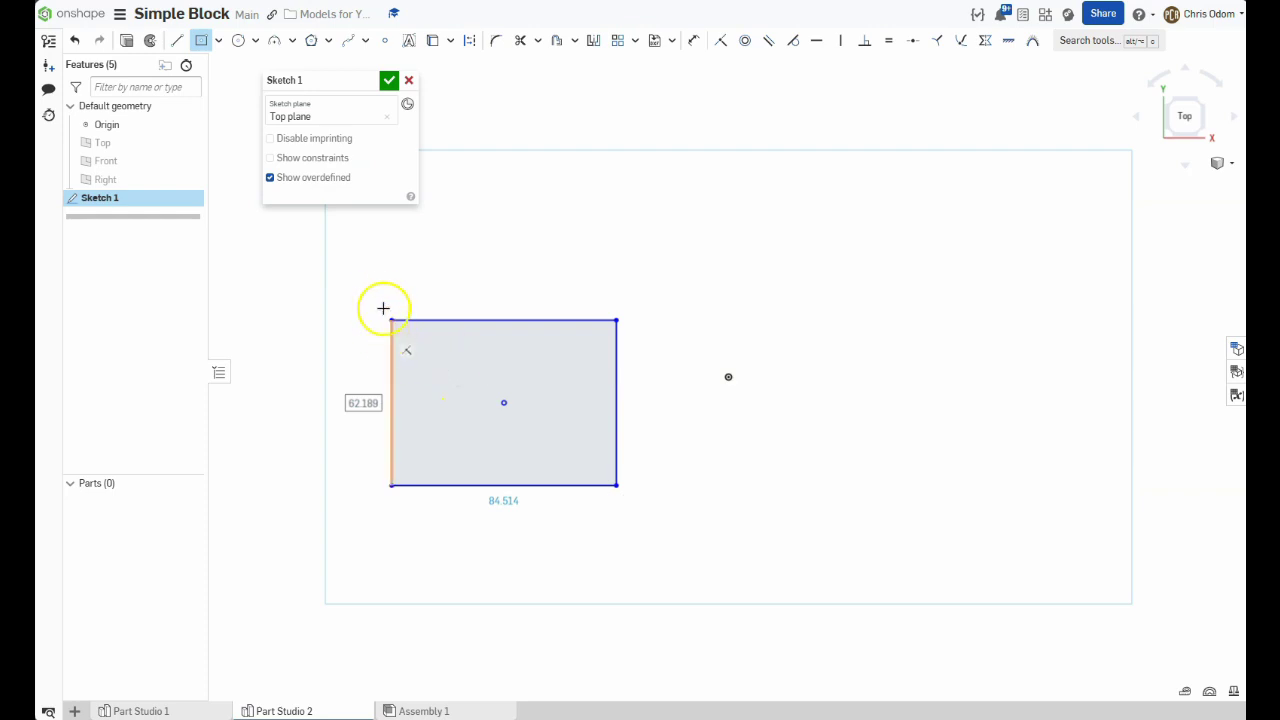
pyautogui.press('Escape')
pyautogui.moveTo(357, 296); pyautogui.dragTo(665, 536)
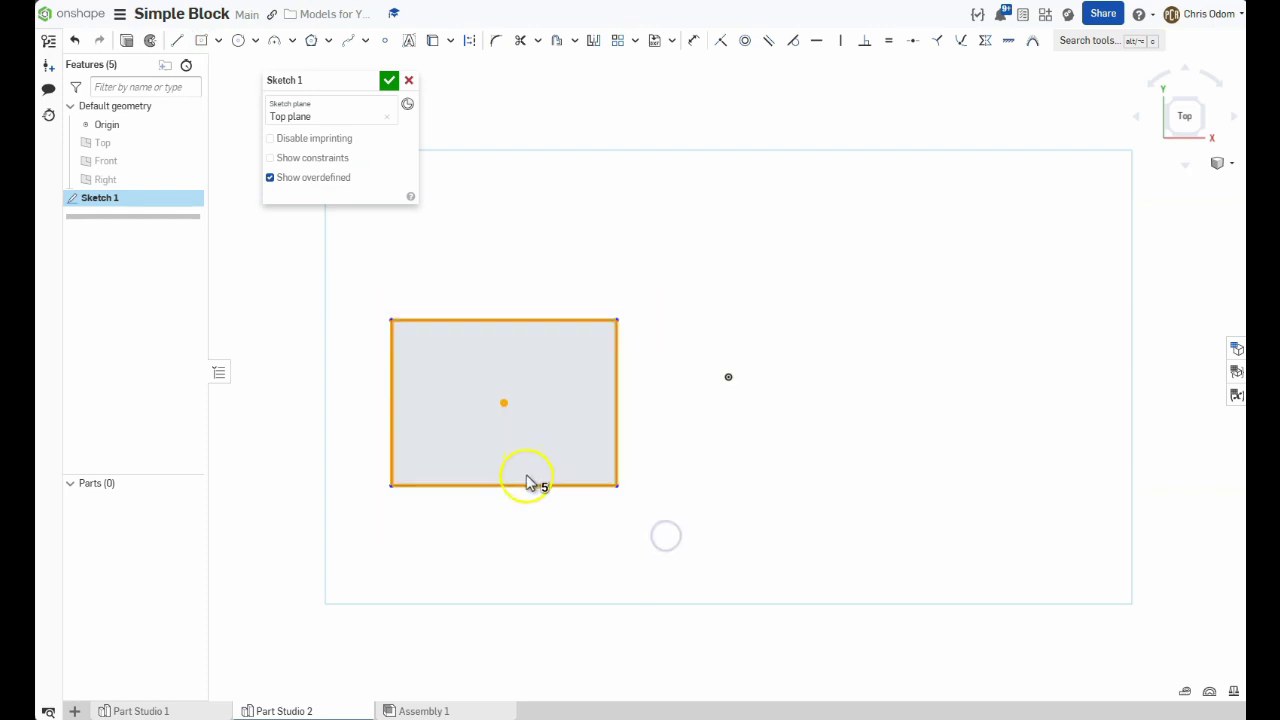
pyautogui.moveTo(535, 488)
pyautogui.mouseDown()
pyautogui.moveTo(737, 463)
pyautogui.moveTo(737, 449)
pyautogui.moveTo(769, 457)
pyautogui.moveTo(734, 449)
pyautogui.mouseUp()
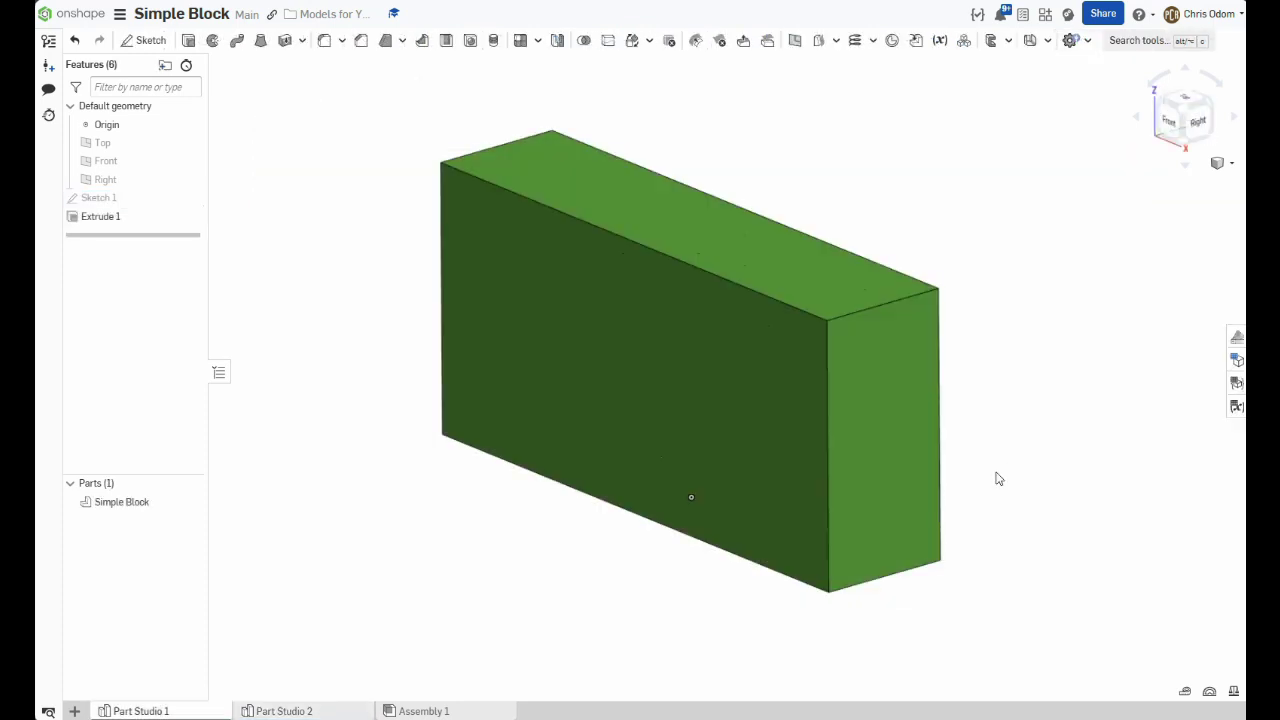